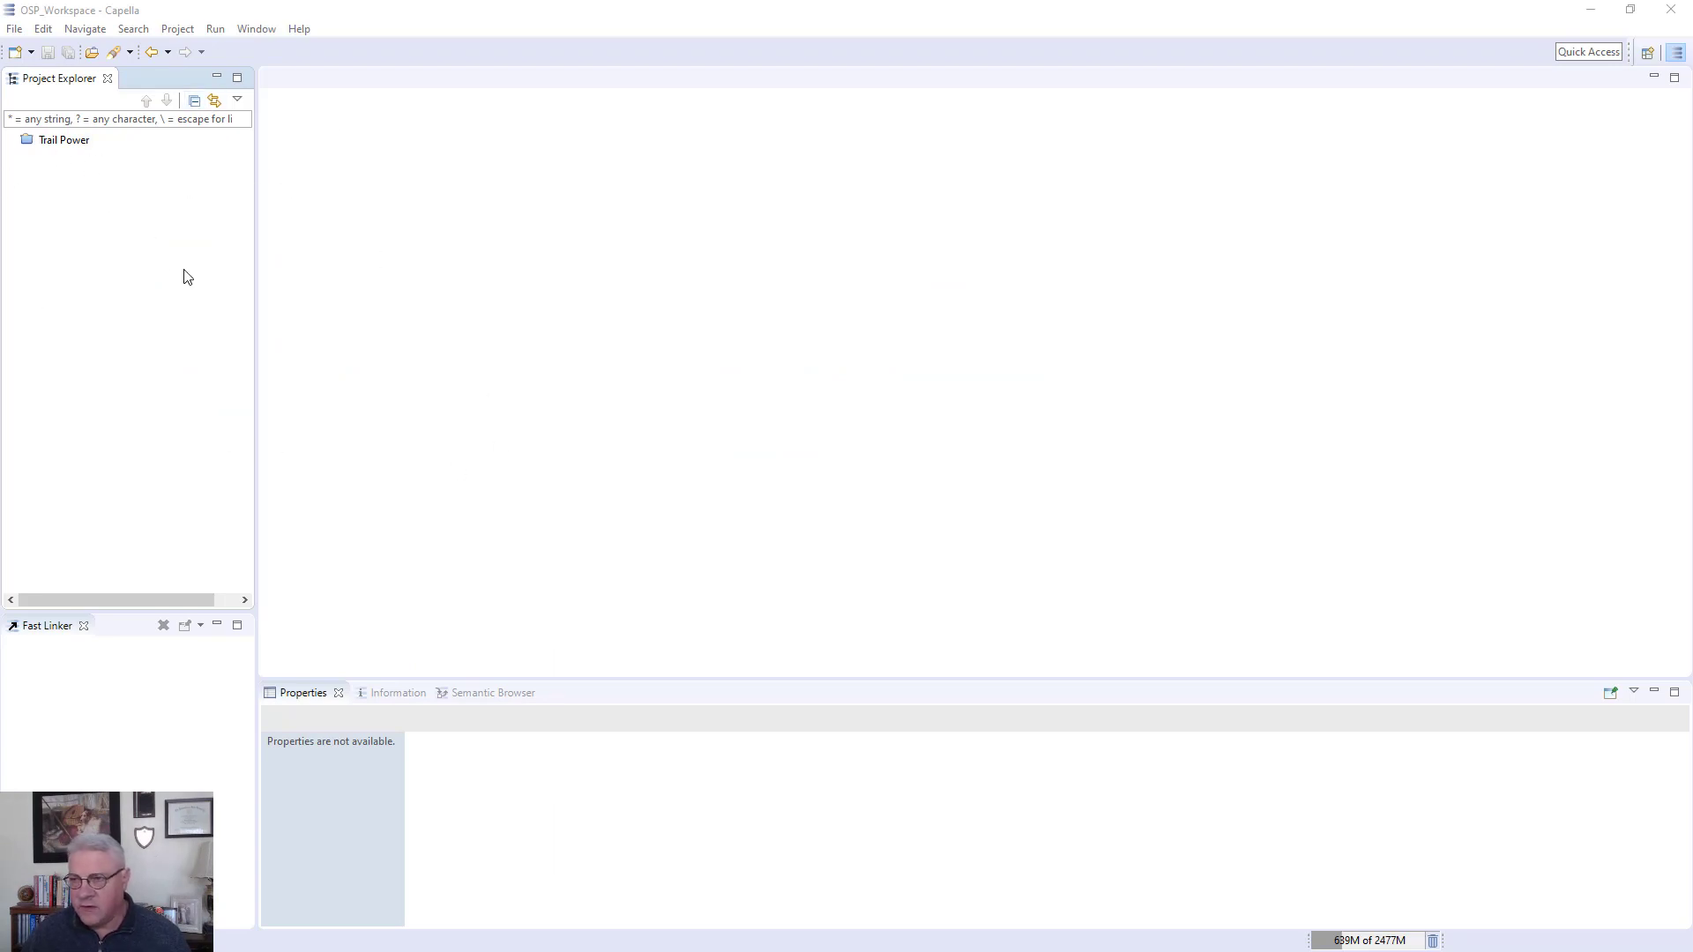
Expand the Trail Power project and open its Trail Power.aird model
{"action": "left_click", "coordinate": [62, 143]}
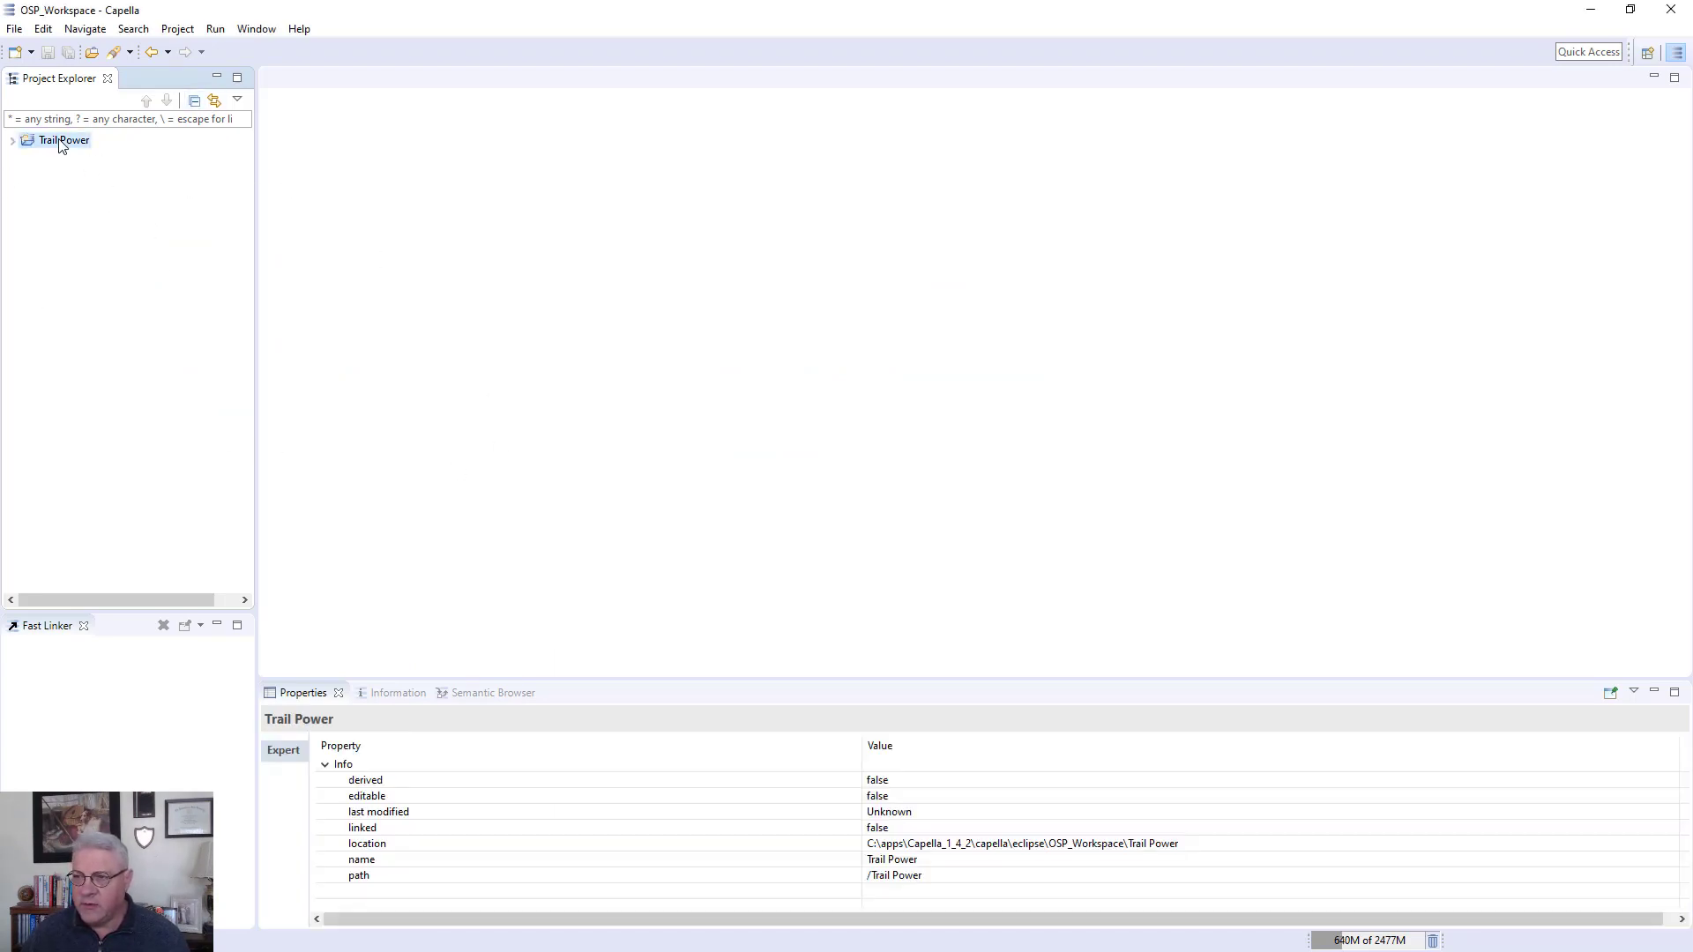
{"action": "left_click", "coordinate": [12, 141]}
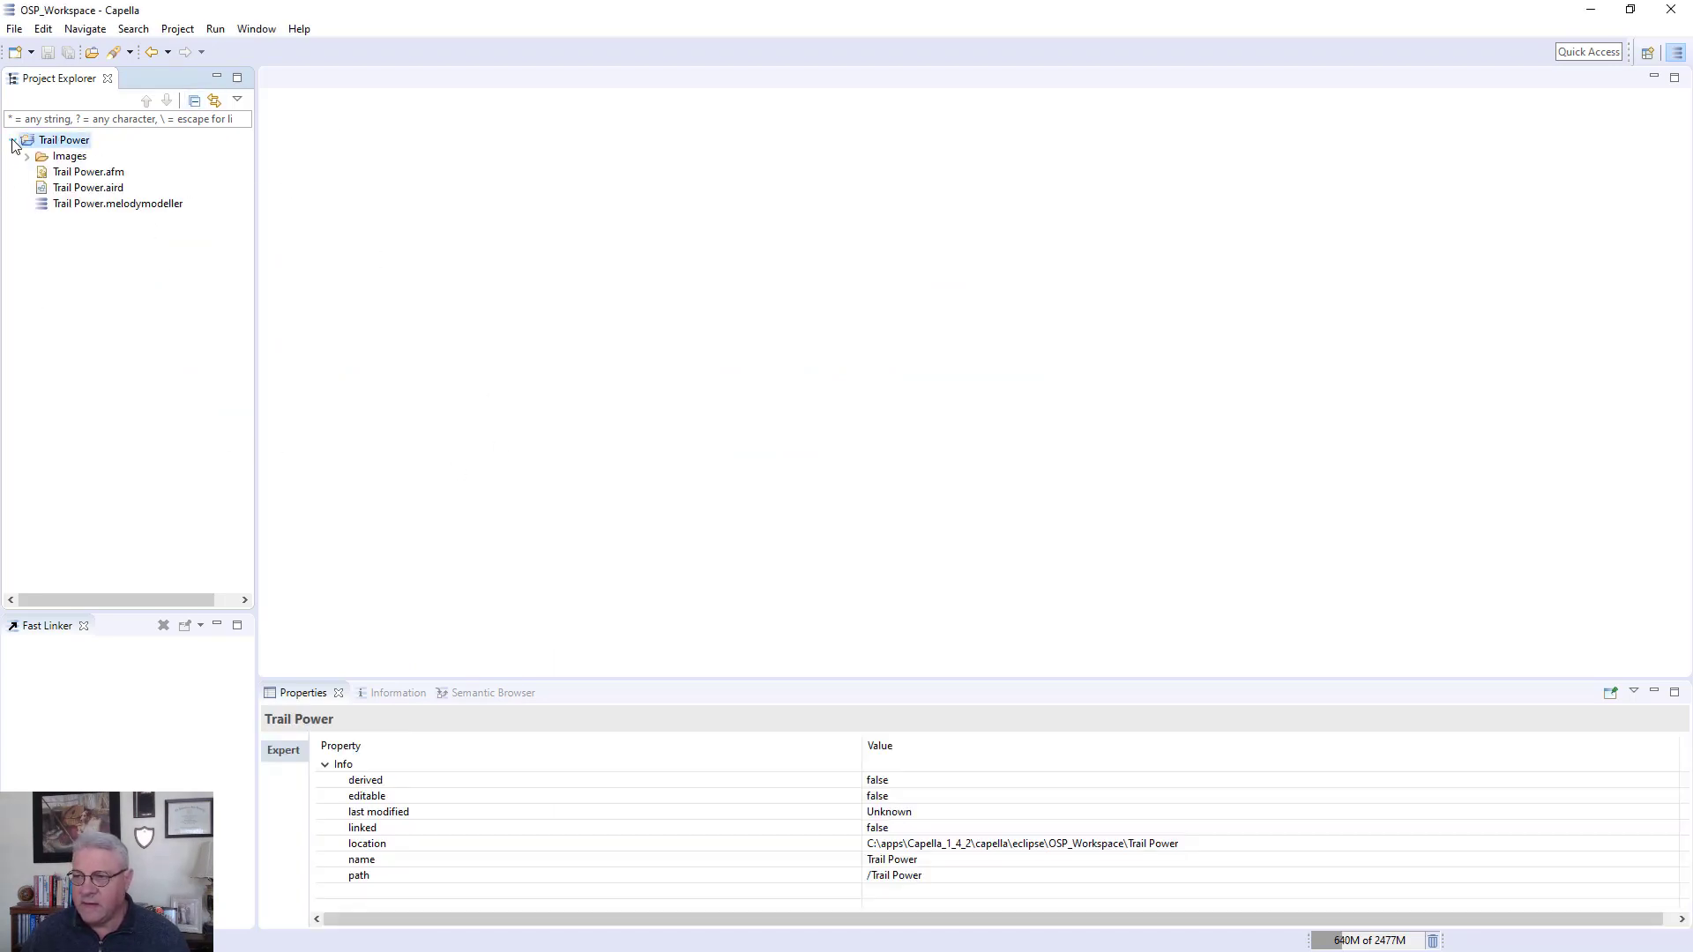
{"action": "left_click", "coordinate": [81, 188]}
{"action": "right_click", "coordinate": [81, 189]}
{"action": "left_click", "coordinate": [125, 247]}
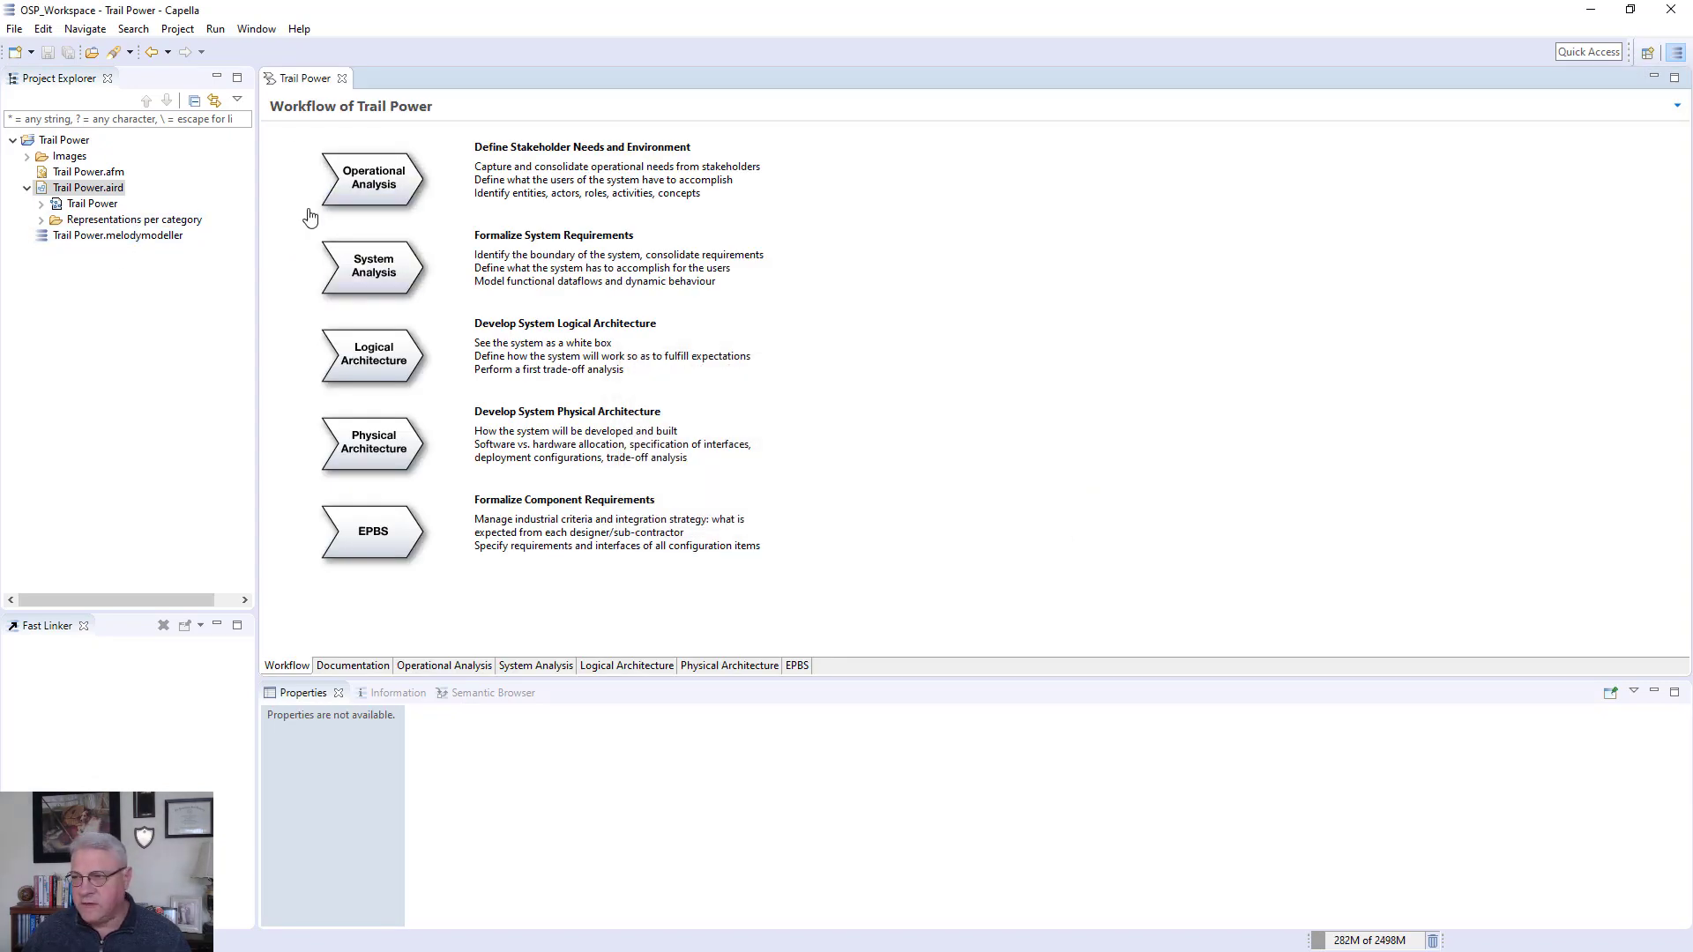
Open the [MCB] Capabilities diagram from the System Analysis phase of the workflow
{"action": "left_click", "coordinate": [363, 280]}
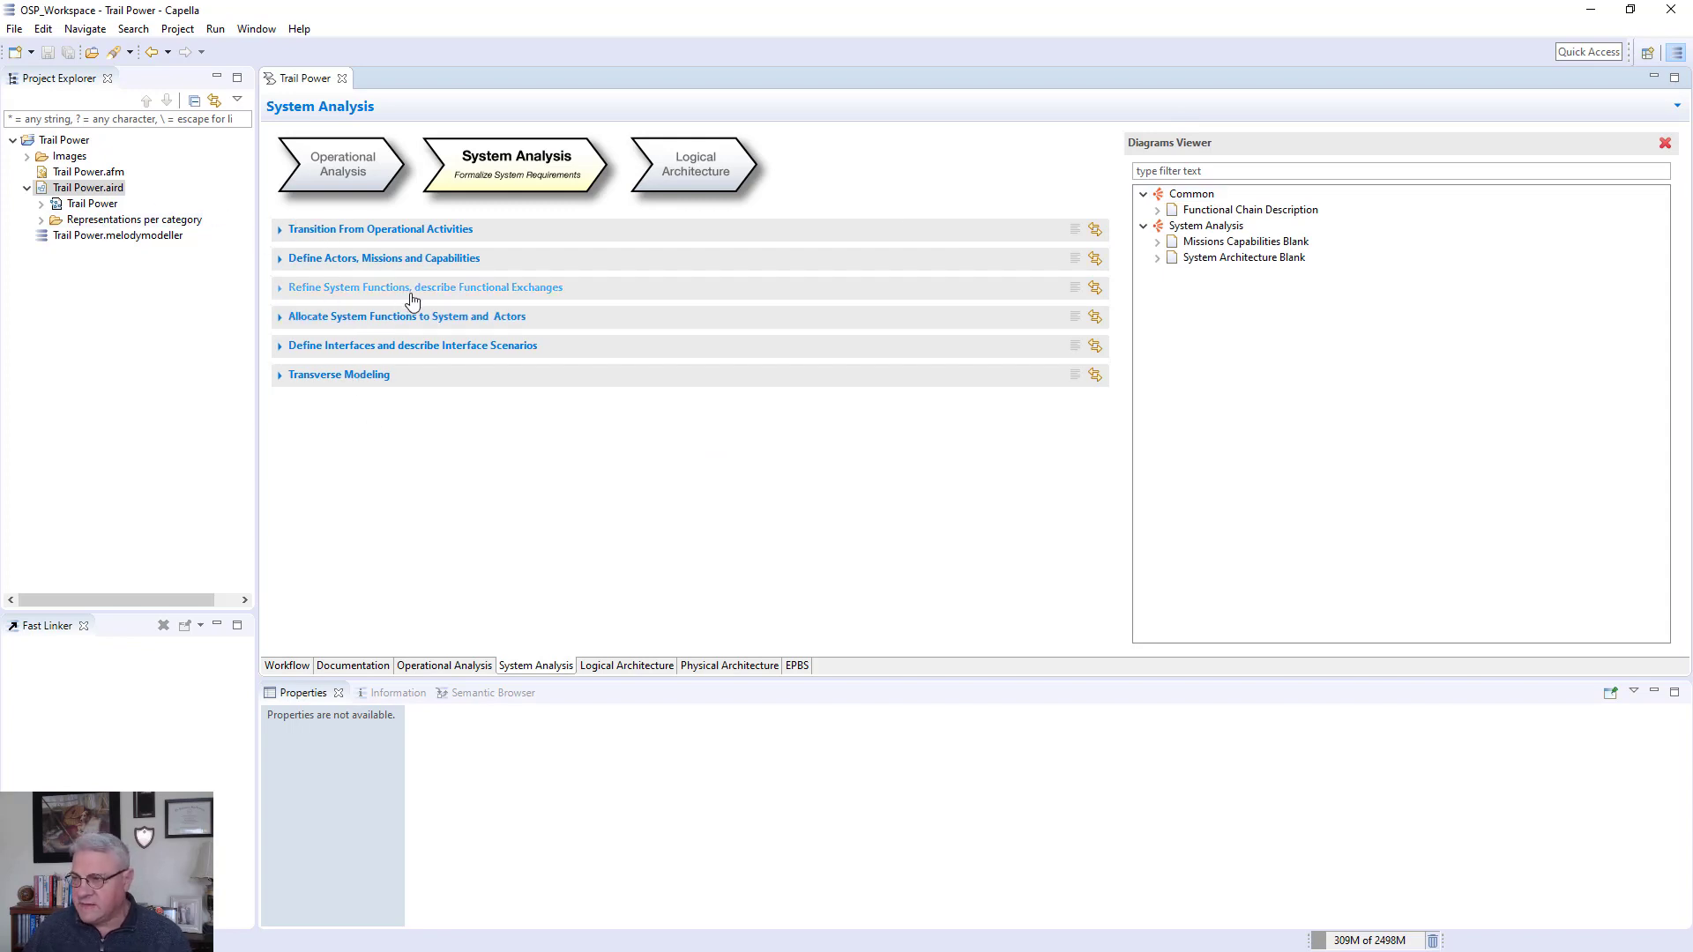
{"action": "left_click", "coordinate": [1159, 245]}
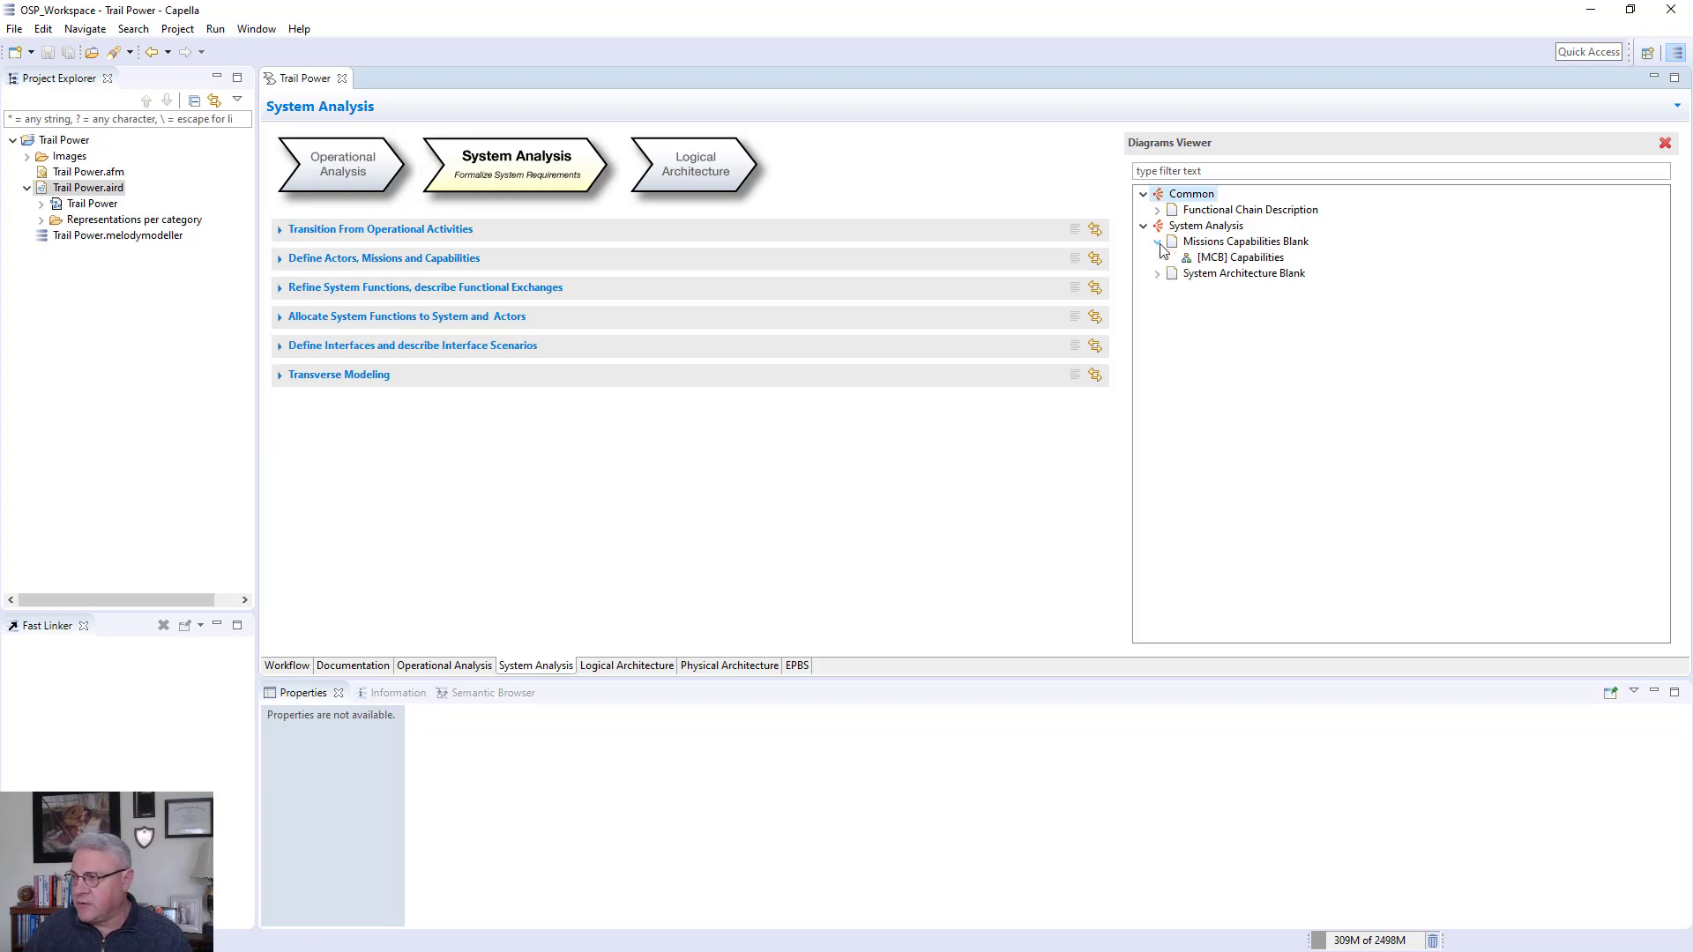
{"action": "double_click", "coordinate": [1211, 258]}
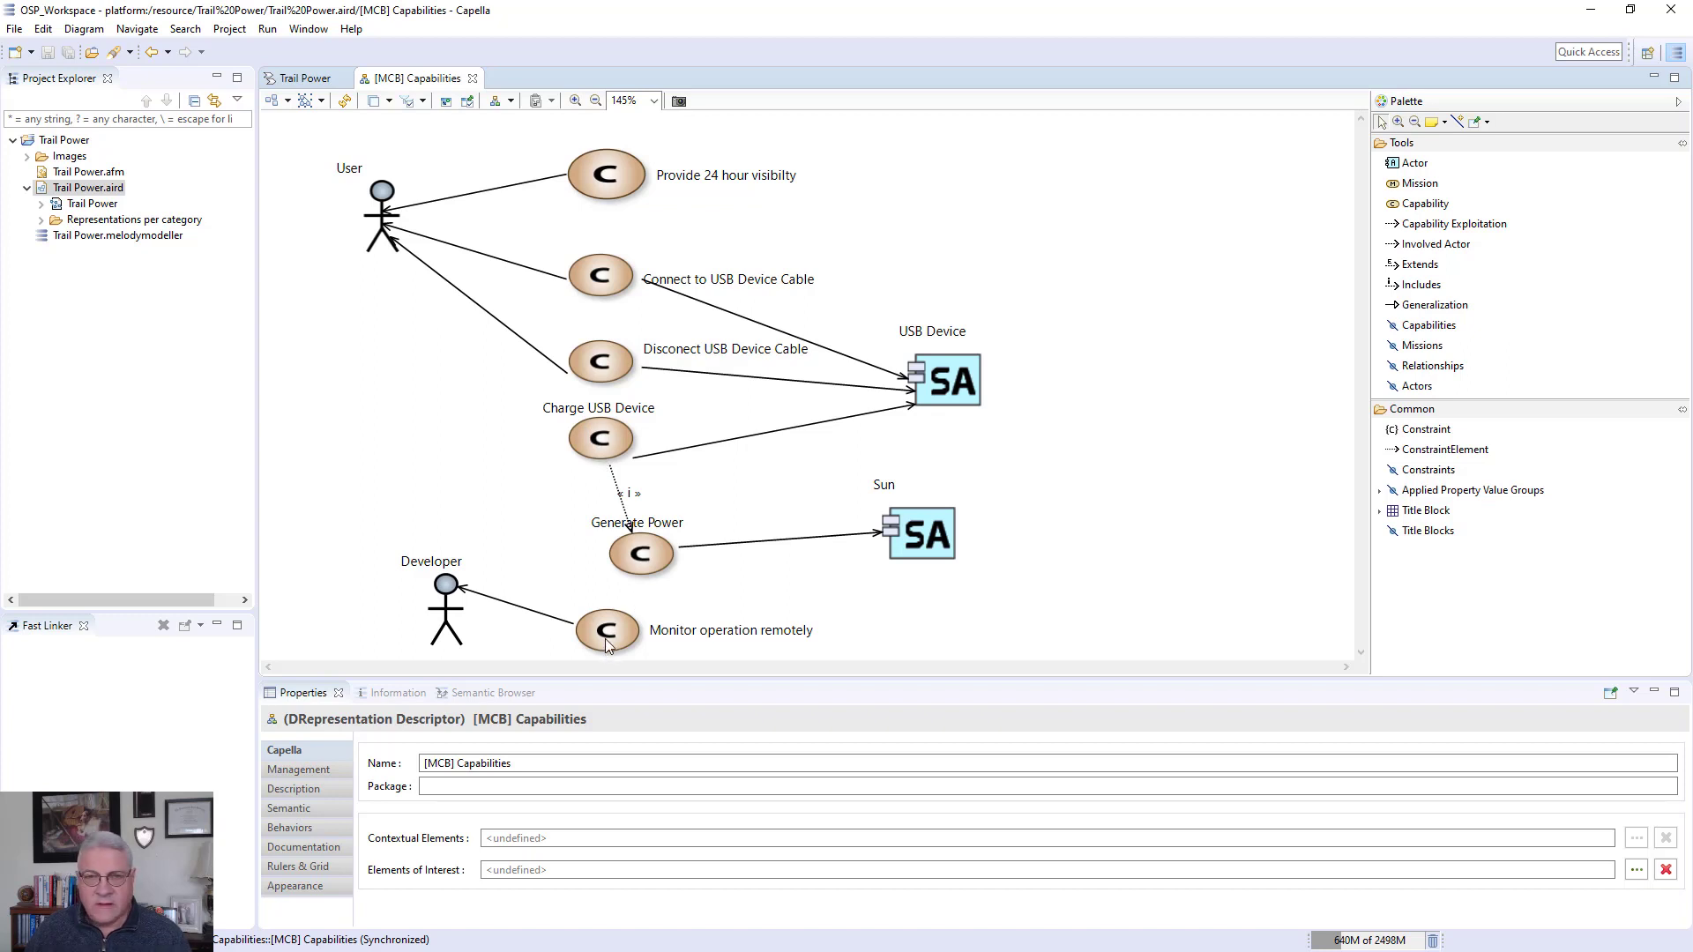
Correct the misspelled disconnect capability's name to "Disconnect USB Device Cable"
{"action": "left_click", "coordinate": [599, 378]}
{"action": "left_click", "coordinate": [597, 378]}
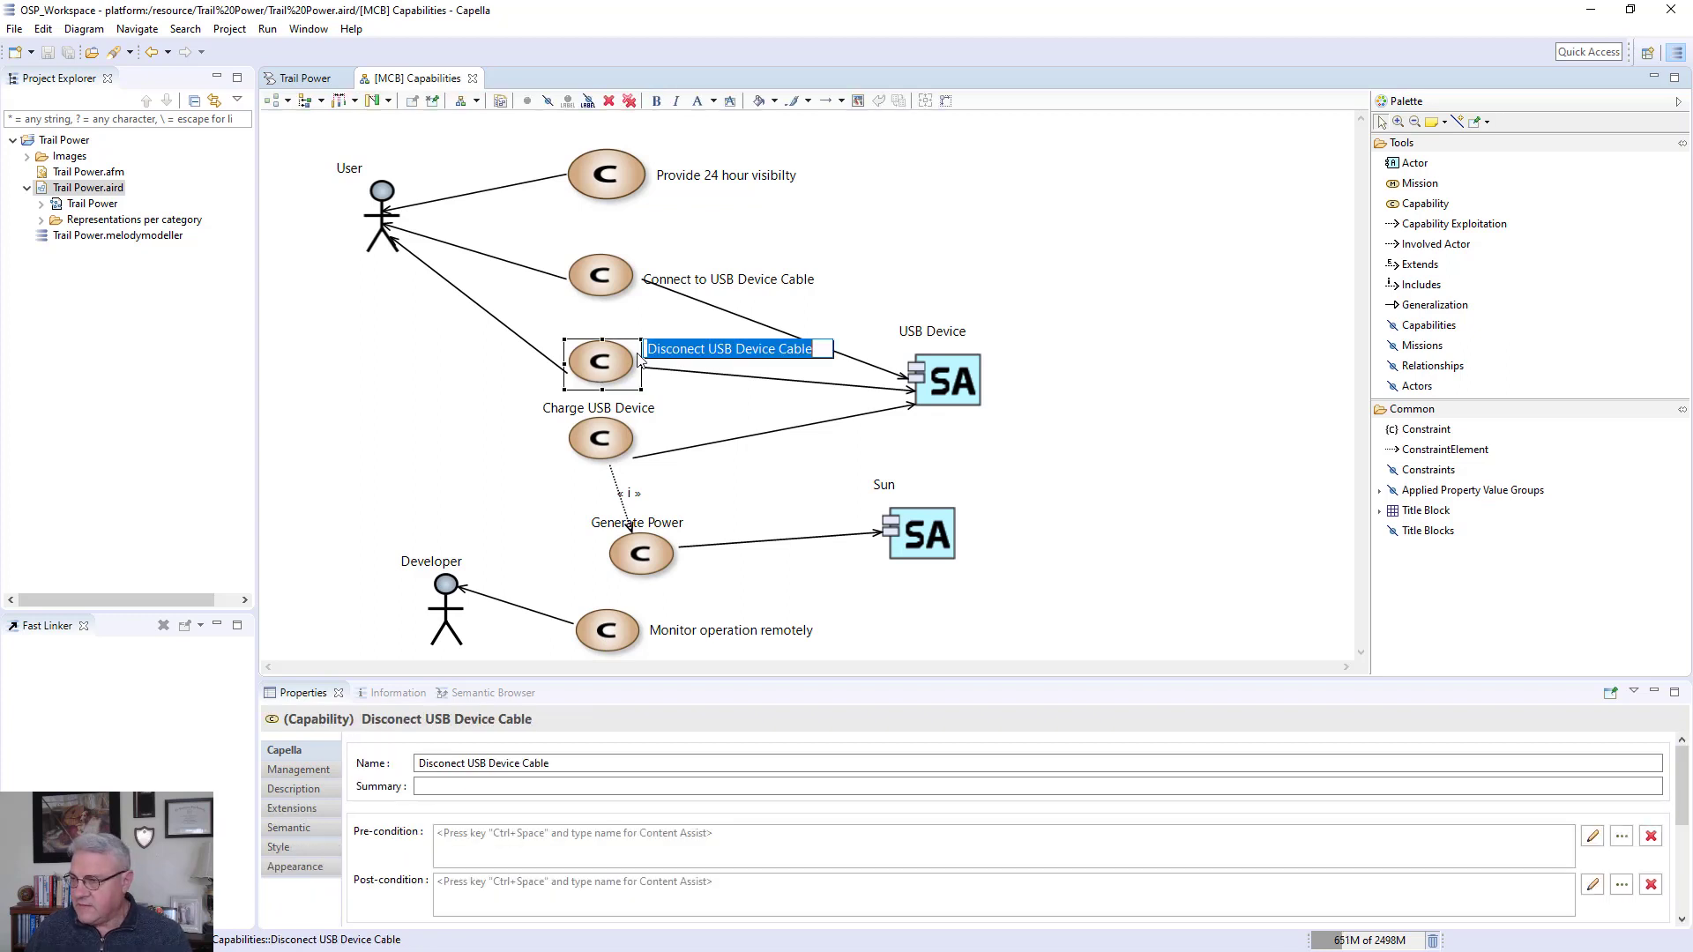
{"action": "left_click", "coordinate": [686, 350]}
{"action": "type", "text": "n"}
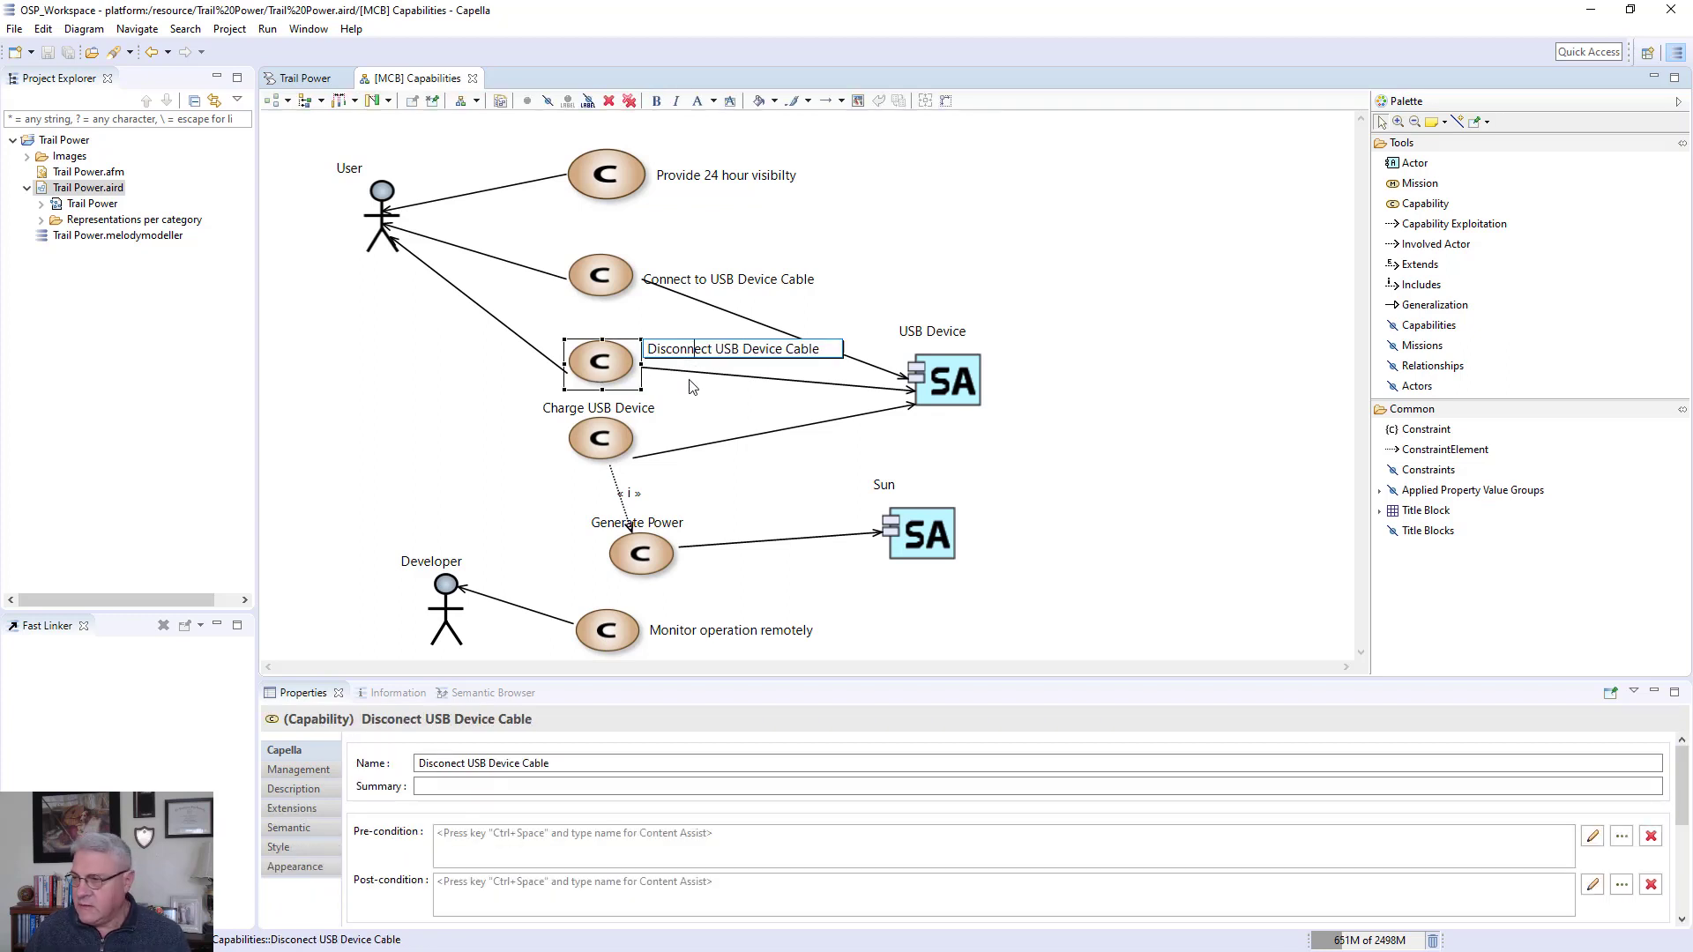
{"action": "left_click", "coordinate": [468, 417]}
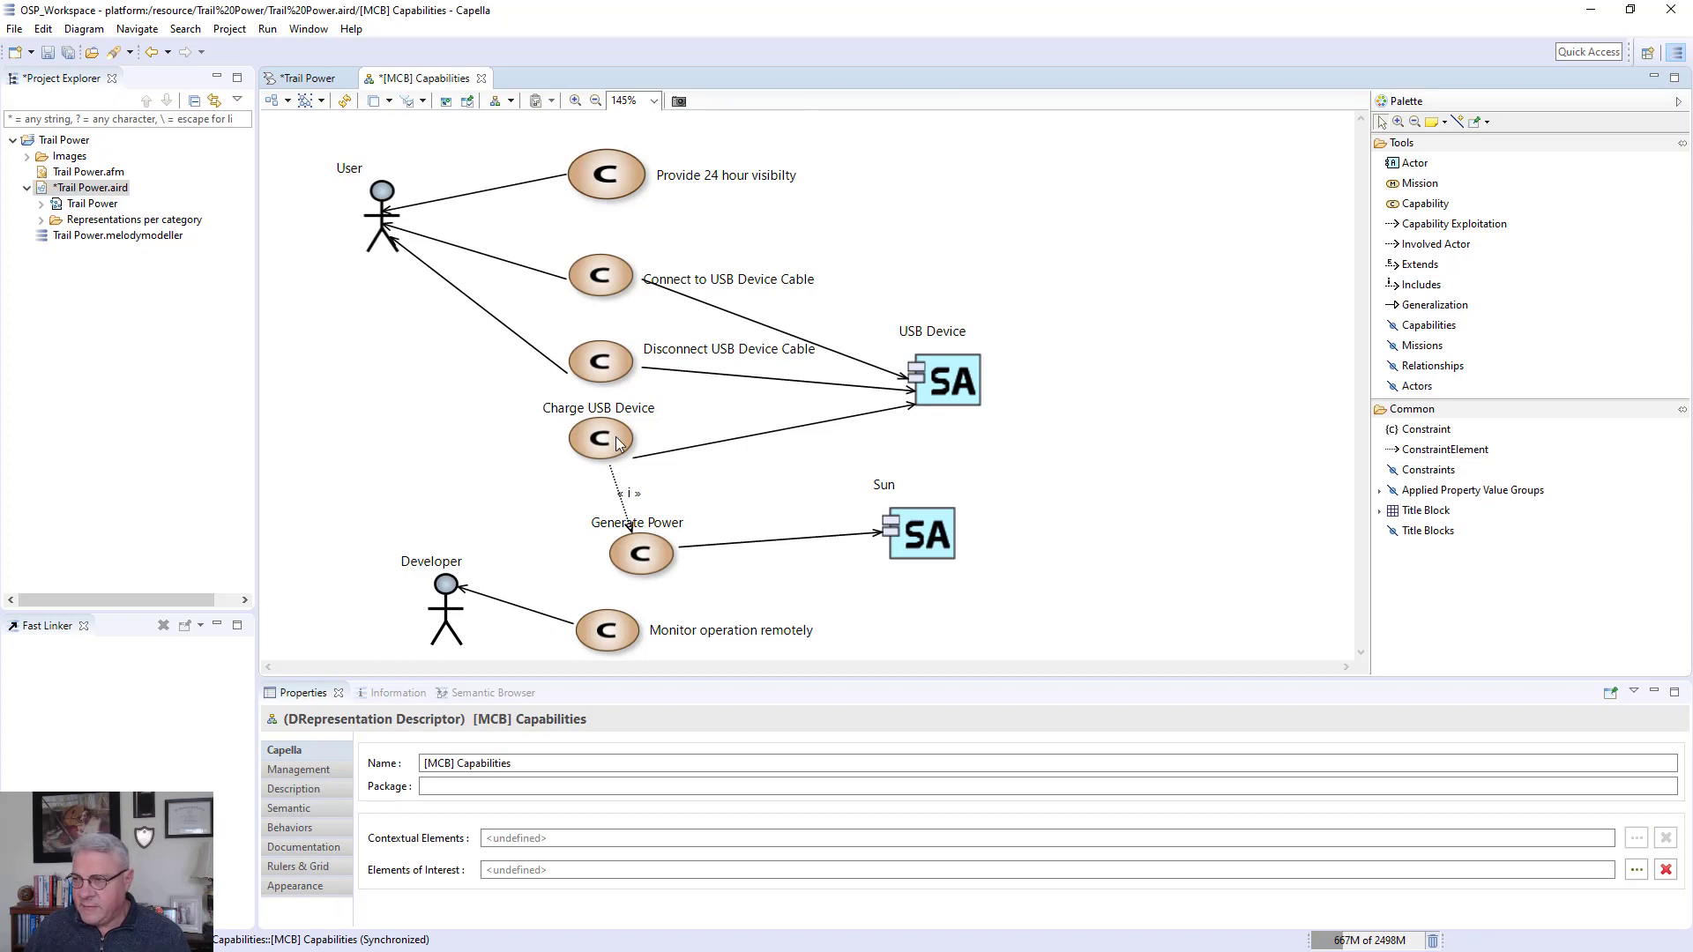
Locate the "Provide 24 hour visibilty" capability in the project tree
{"action": "left_click", "coordinate": [608, 194]}
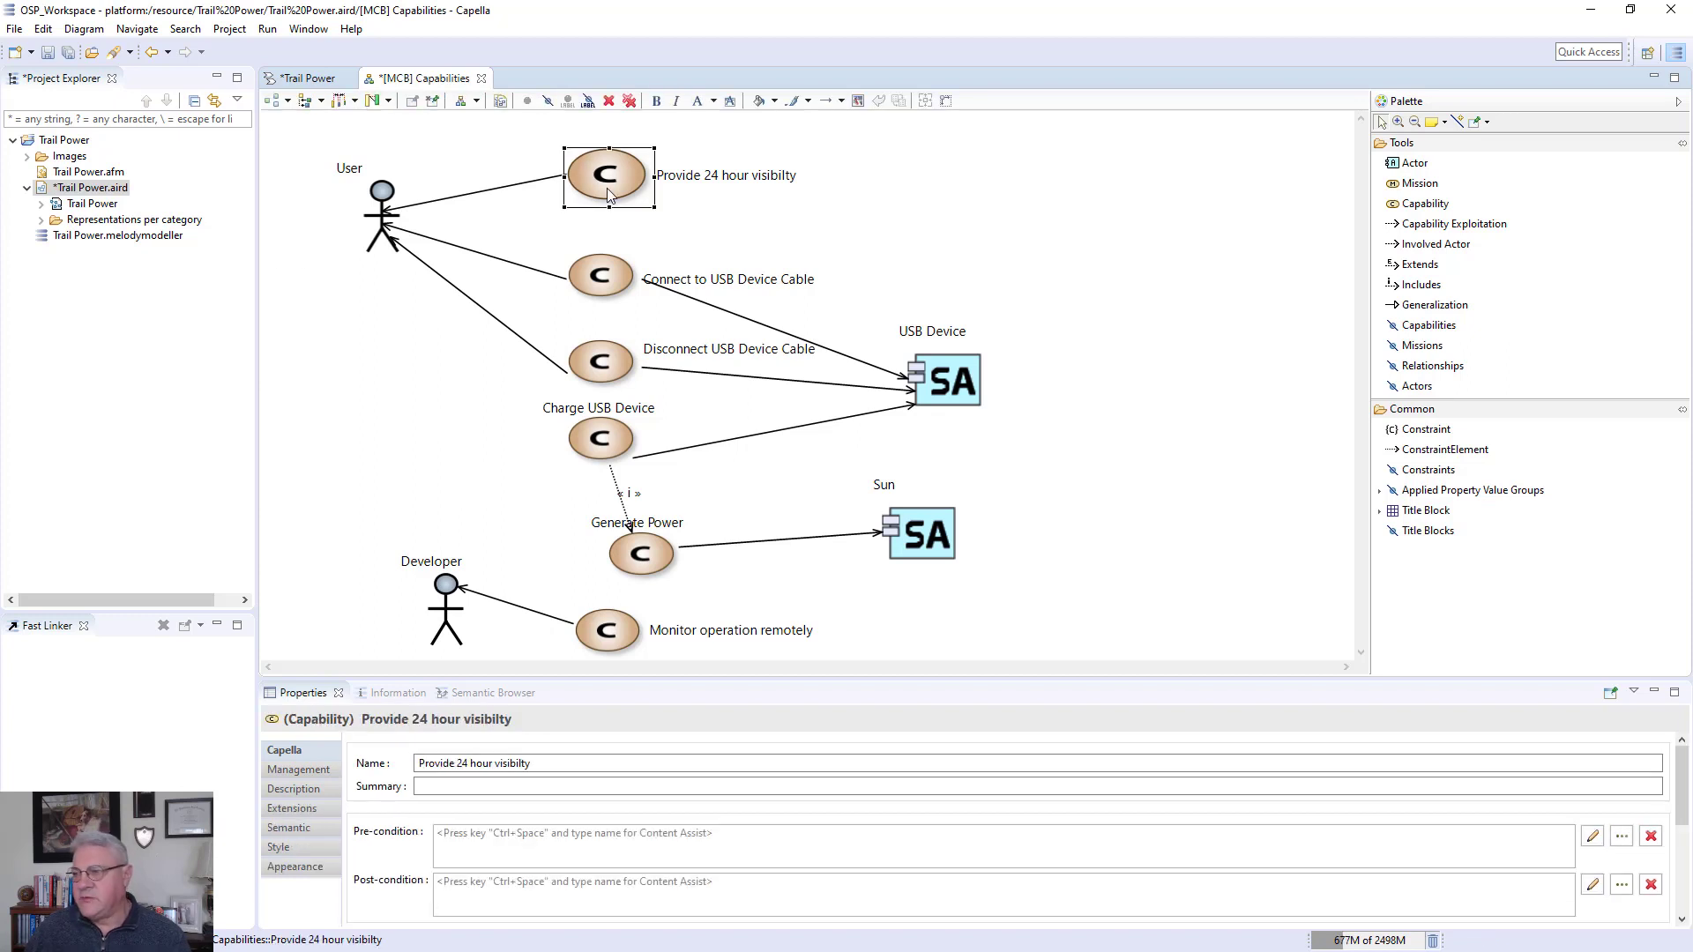
{"action": "right_click", "coordinate": [609, 194]}
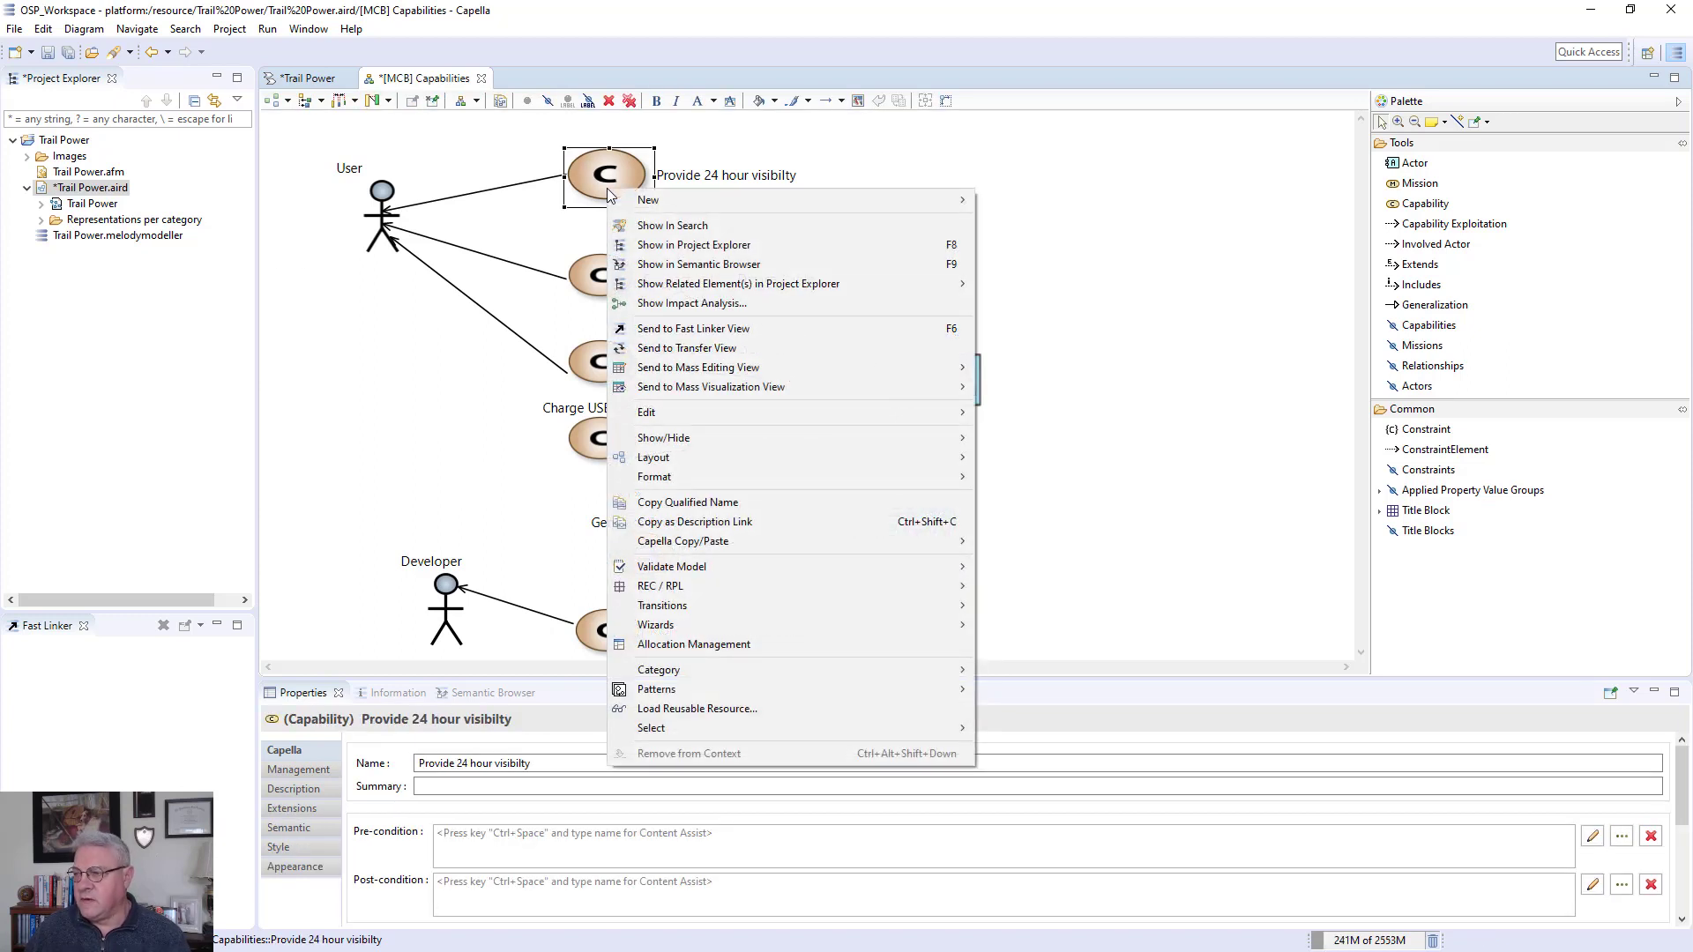
{"action": "left_click", "coordinate": [634, 246]}
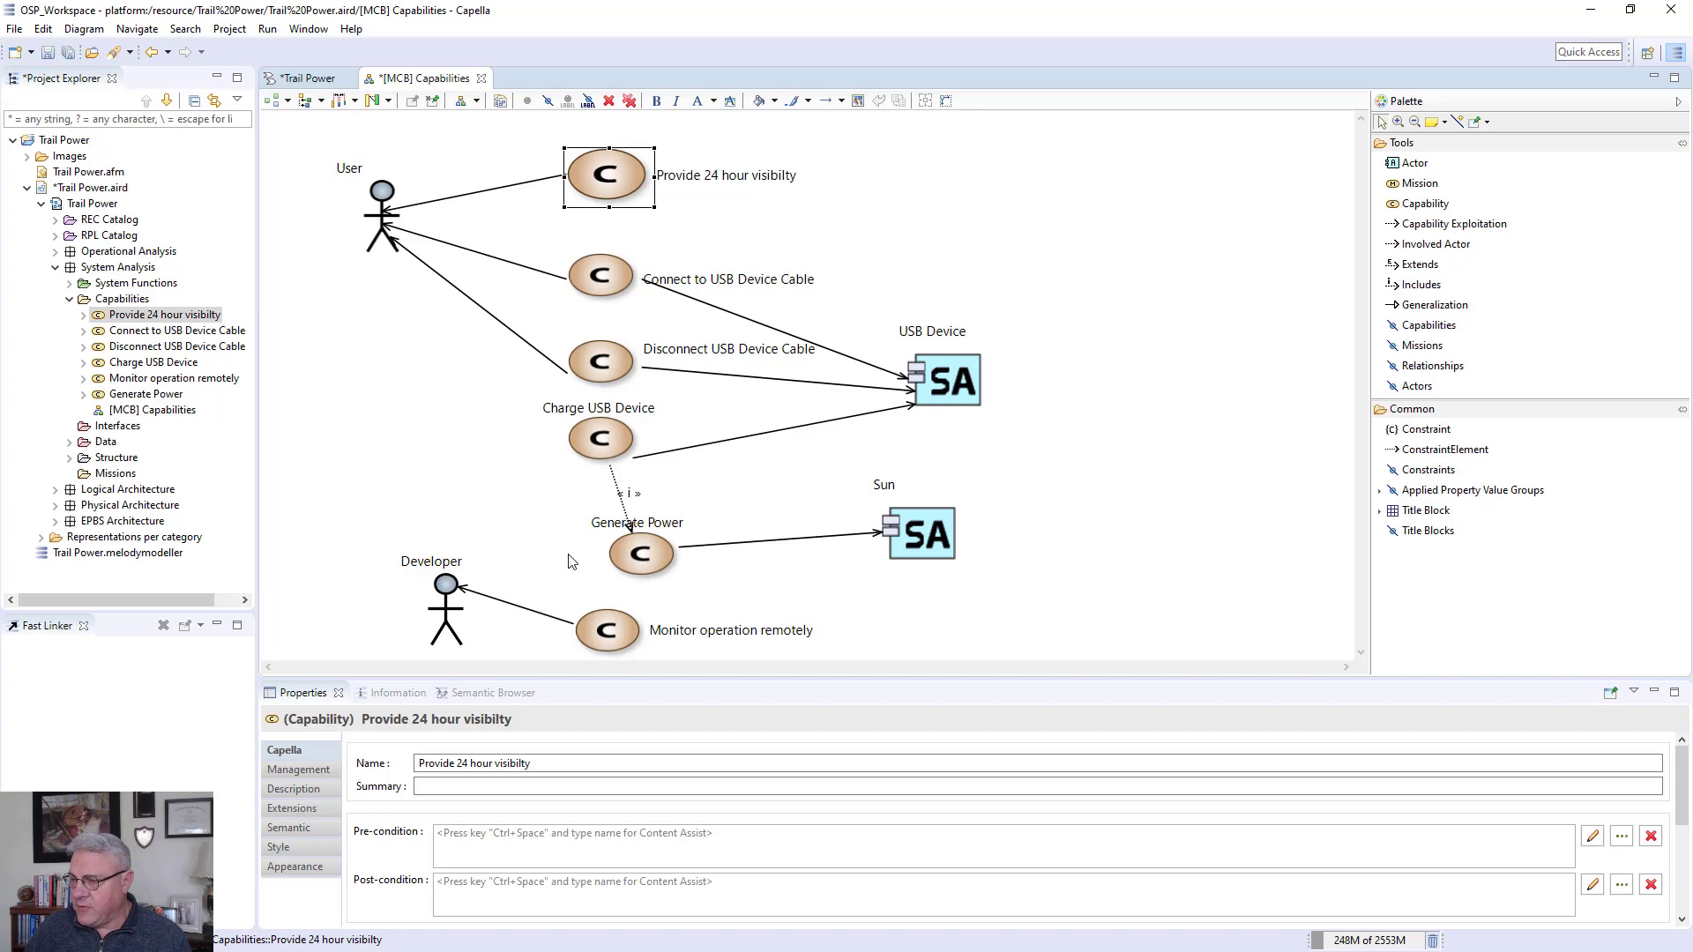
Enlarge the details area and examine the User actor's properties and semantic relationships
{"action": "left_click_drag", "start_coordinate": [614, 679], "coordinate": [601, 544]}
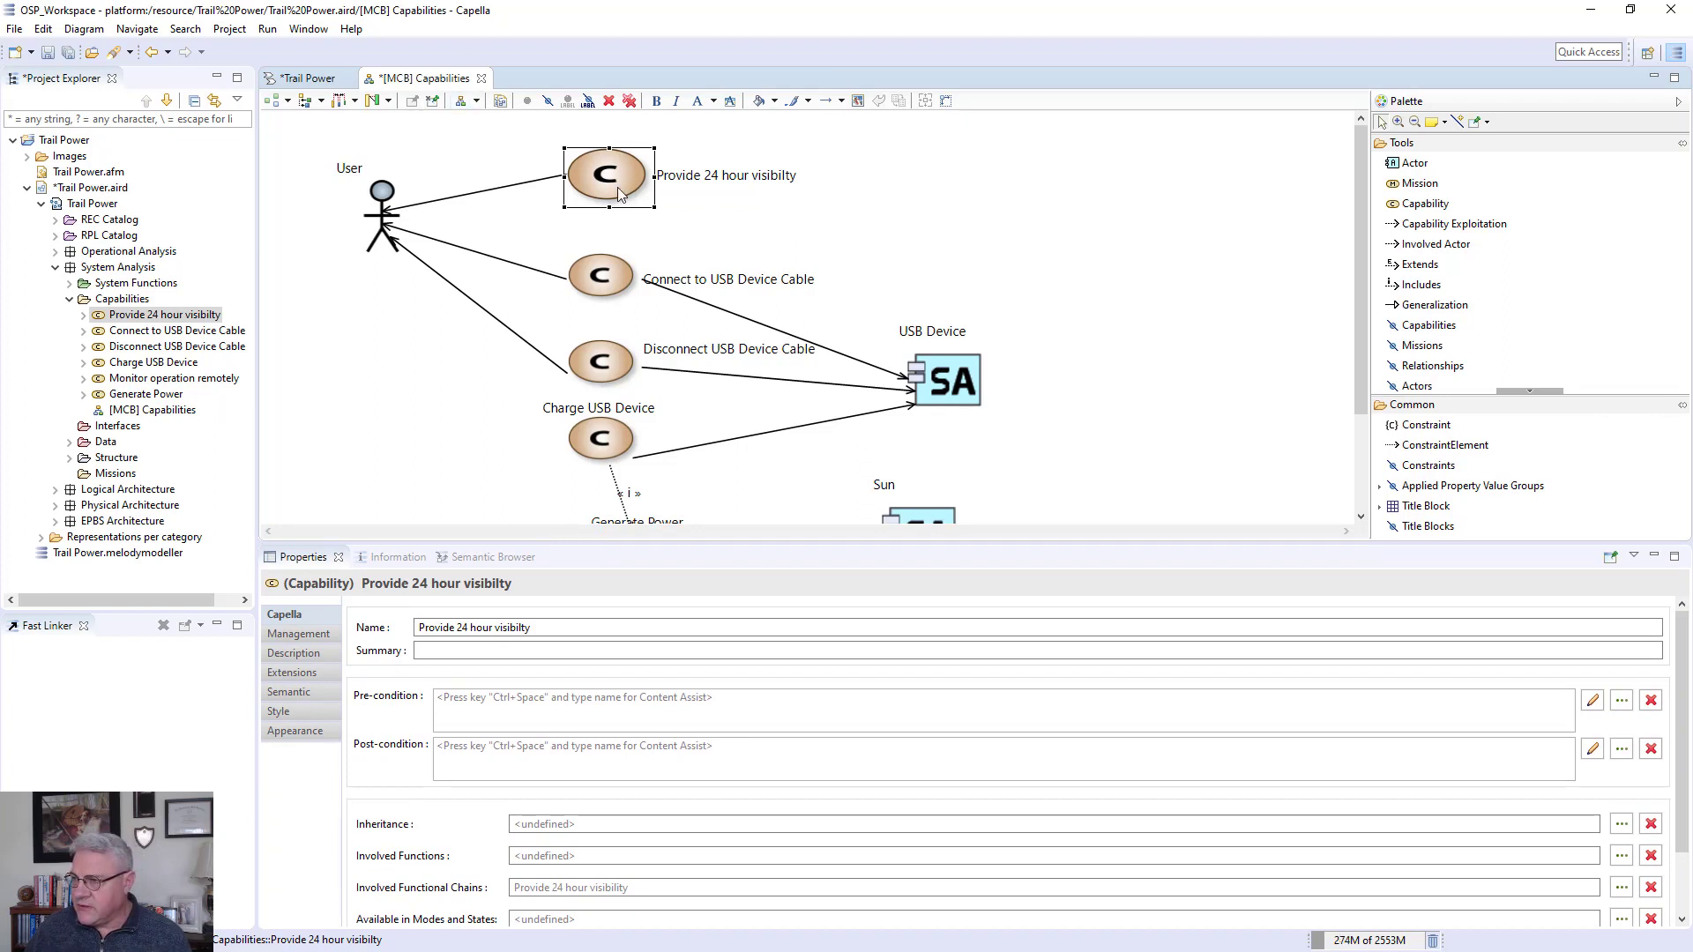
{"action": "left_click", "coordinate": [374, 227]}
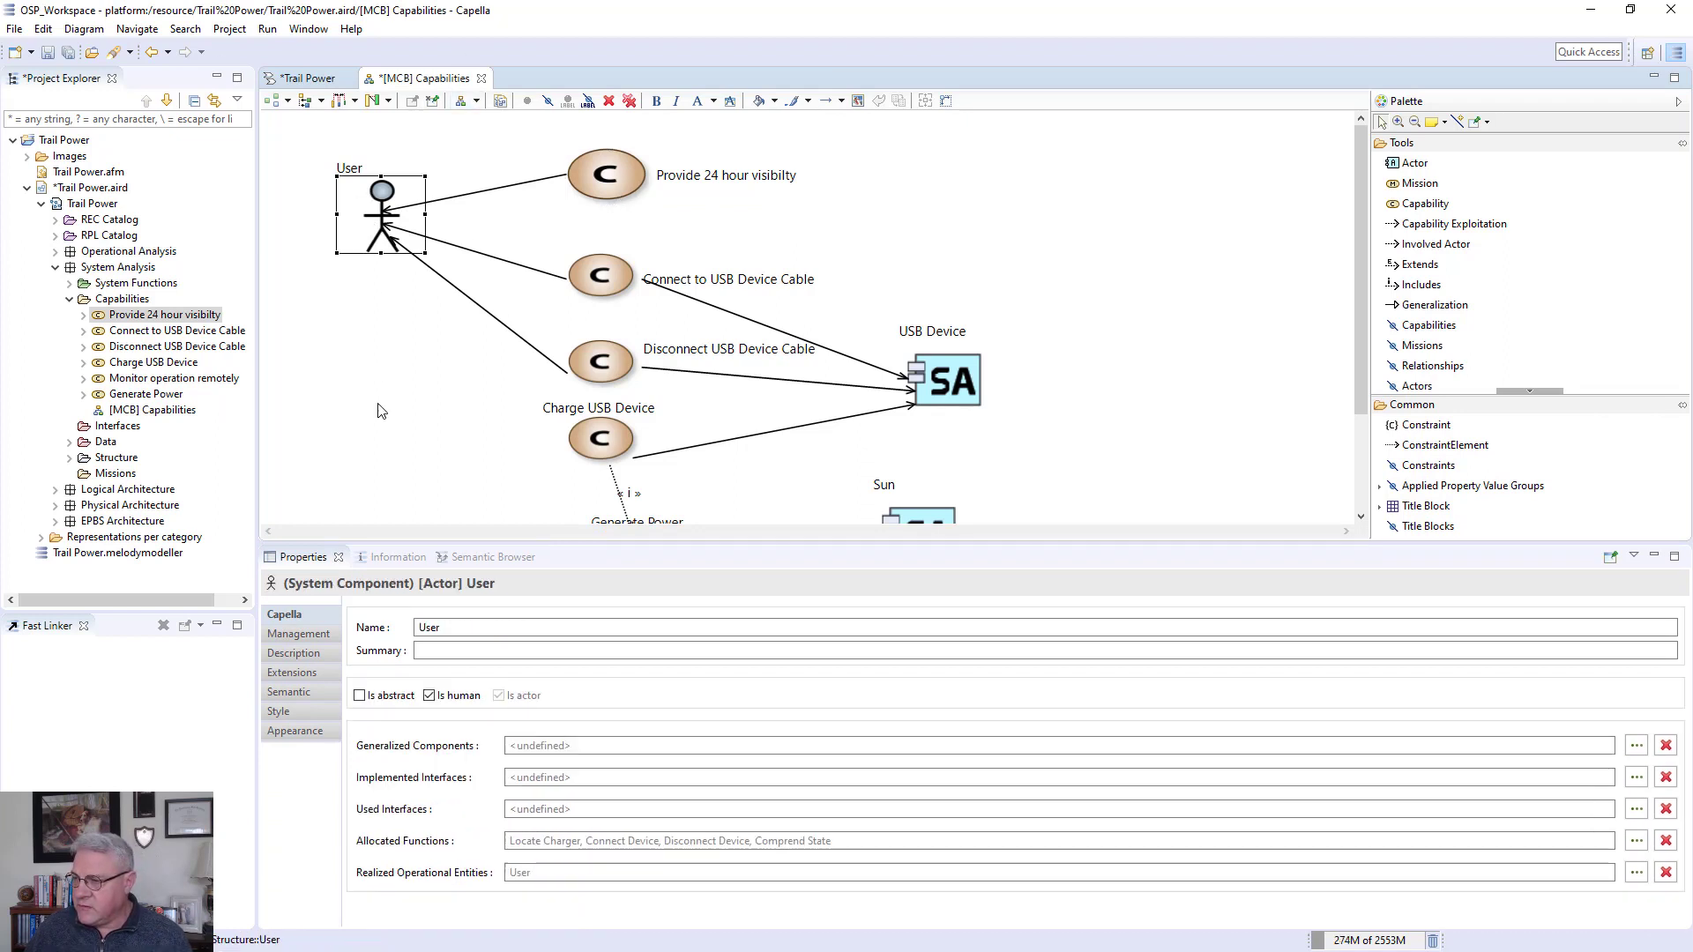
{"action": "left_click", "coordinate": [476, 557]}
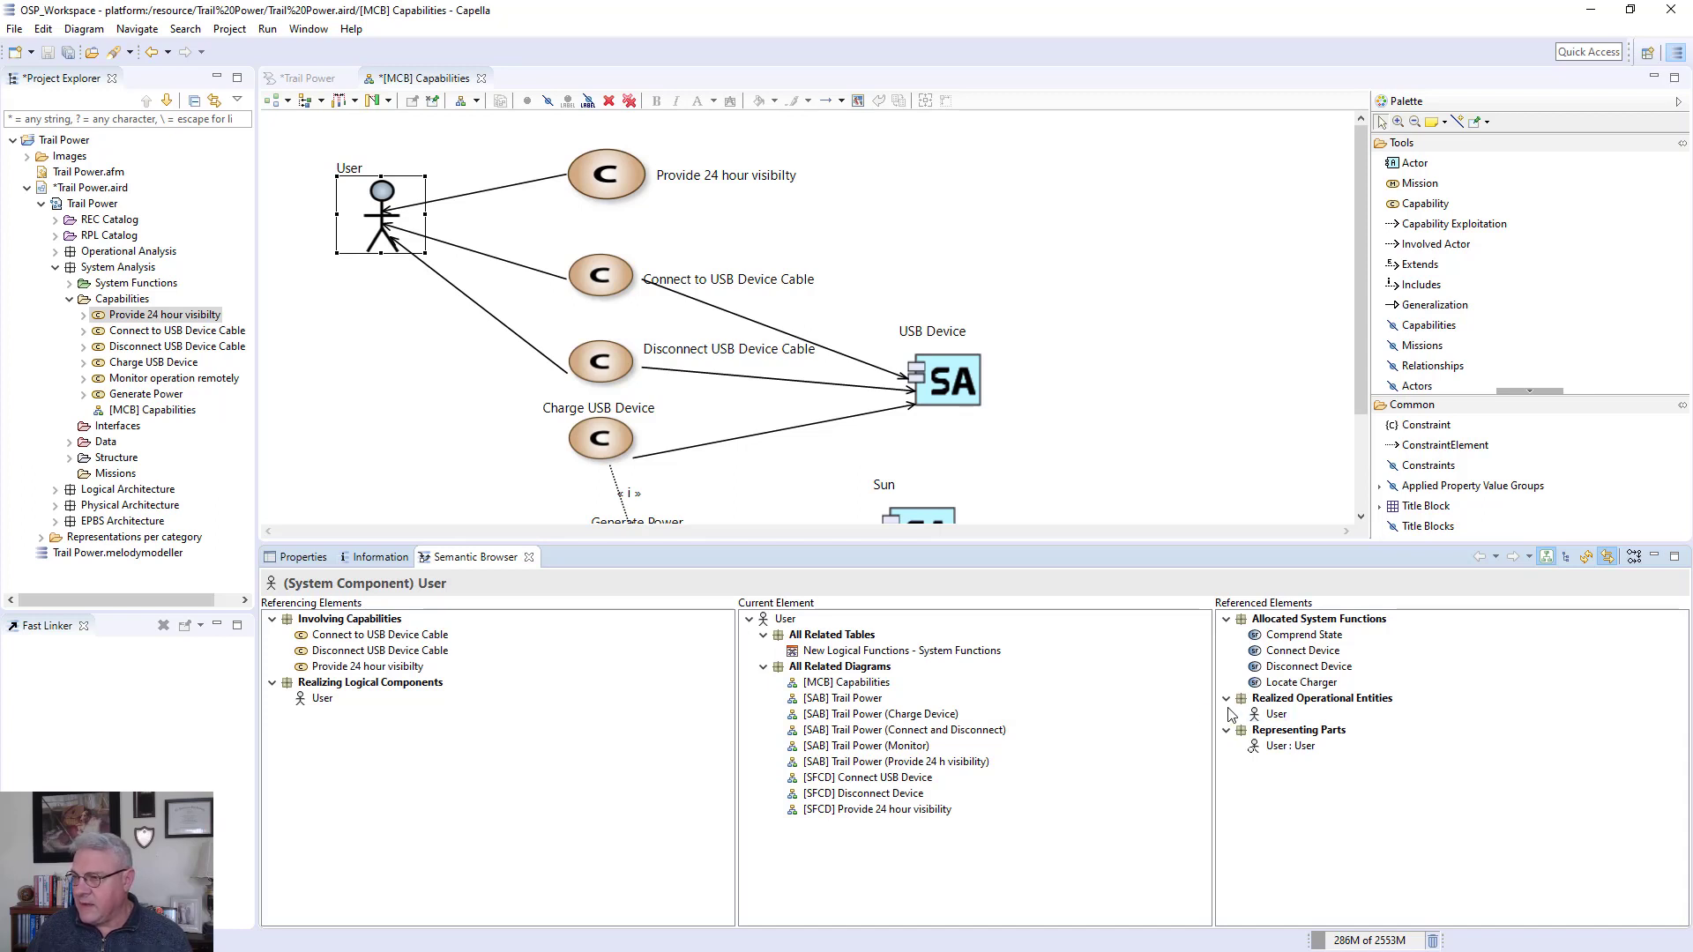
Examine the semantic relationships of the USB Device and Sun actors, including their involving capabilities and allocated functions
{"action": "left_click", "coordinate": [928, 377]}
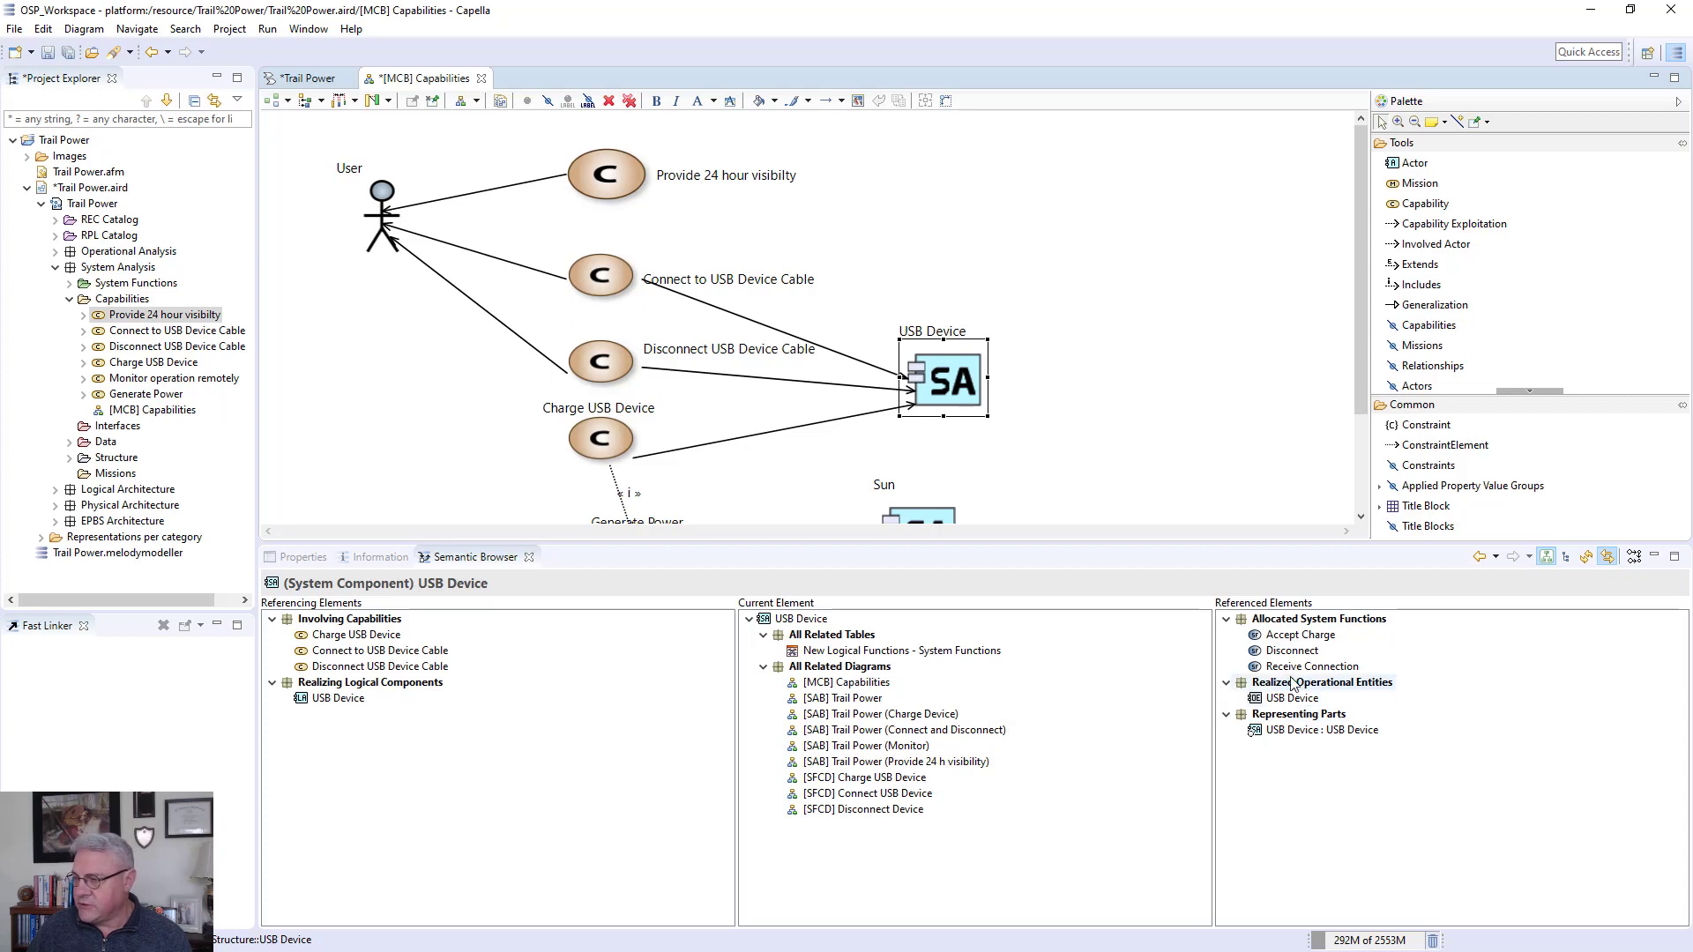
{"action": "scroll", "coordinate": [917, 475], "scroll_direction": "down", "scroll_amount": 3}
{"action": "left_click", "coordinate": [922, 413]}
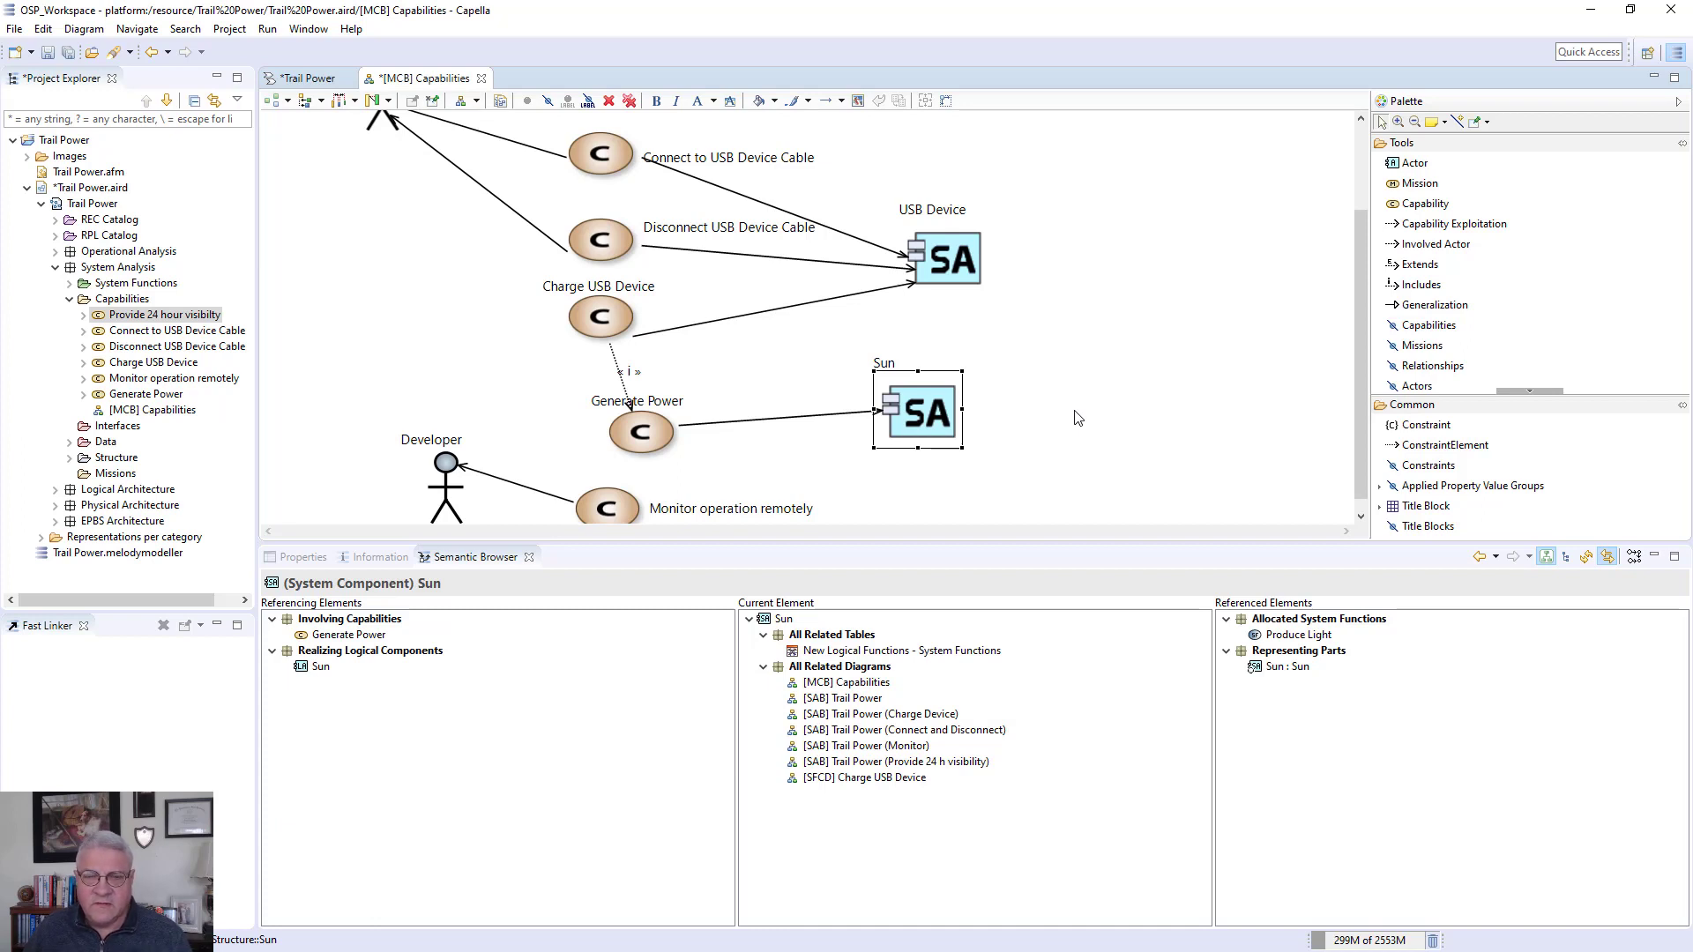
{"action": "scroll", "coordinate": [1078, 418], "scroll_direction": "up", "scroll_amount": 2}
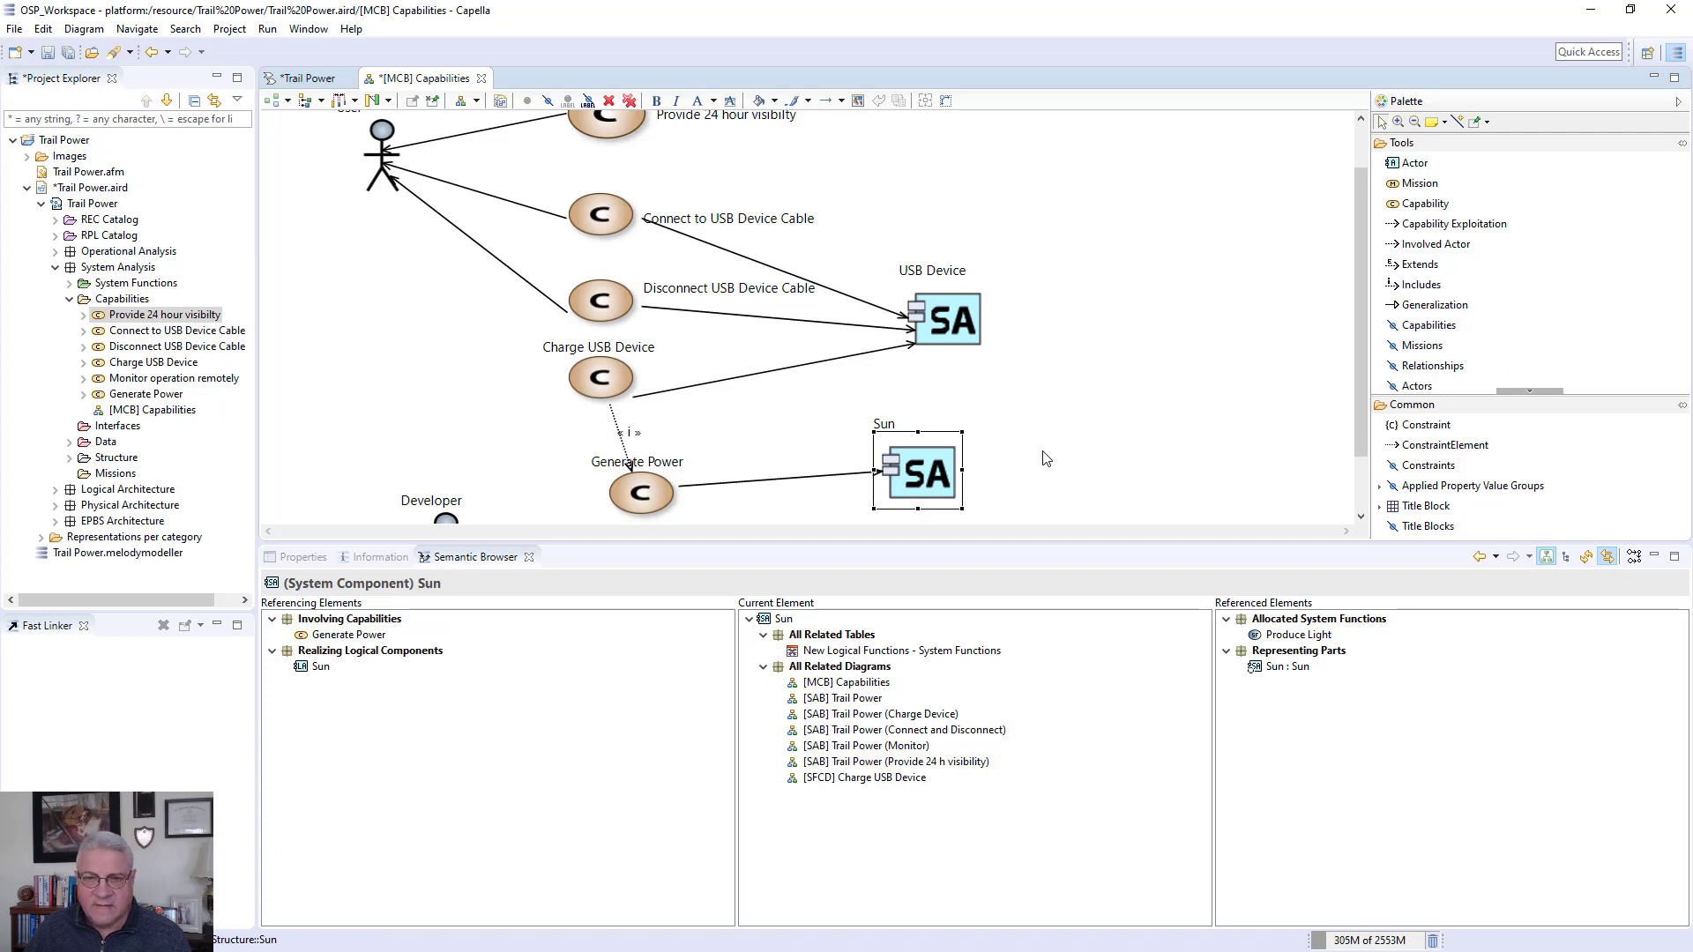
{"action": "scroll", "coordinate": [1046, 458], "scroll_direction": "down", "scroll_amount": 1}
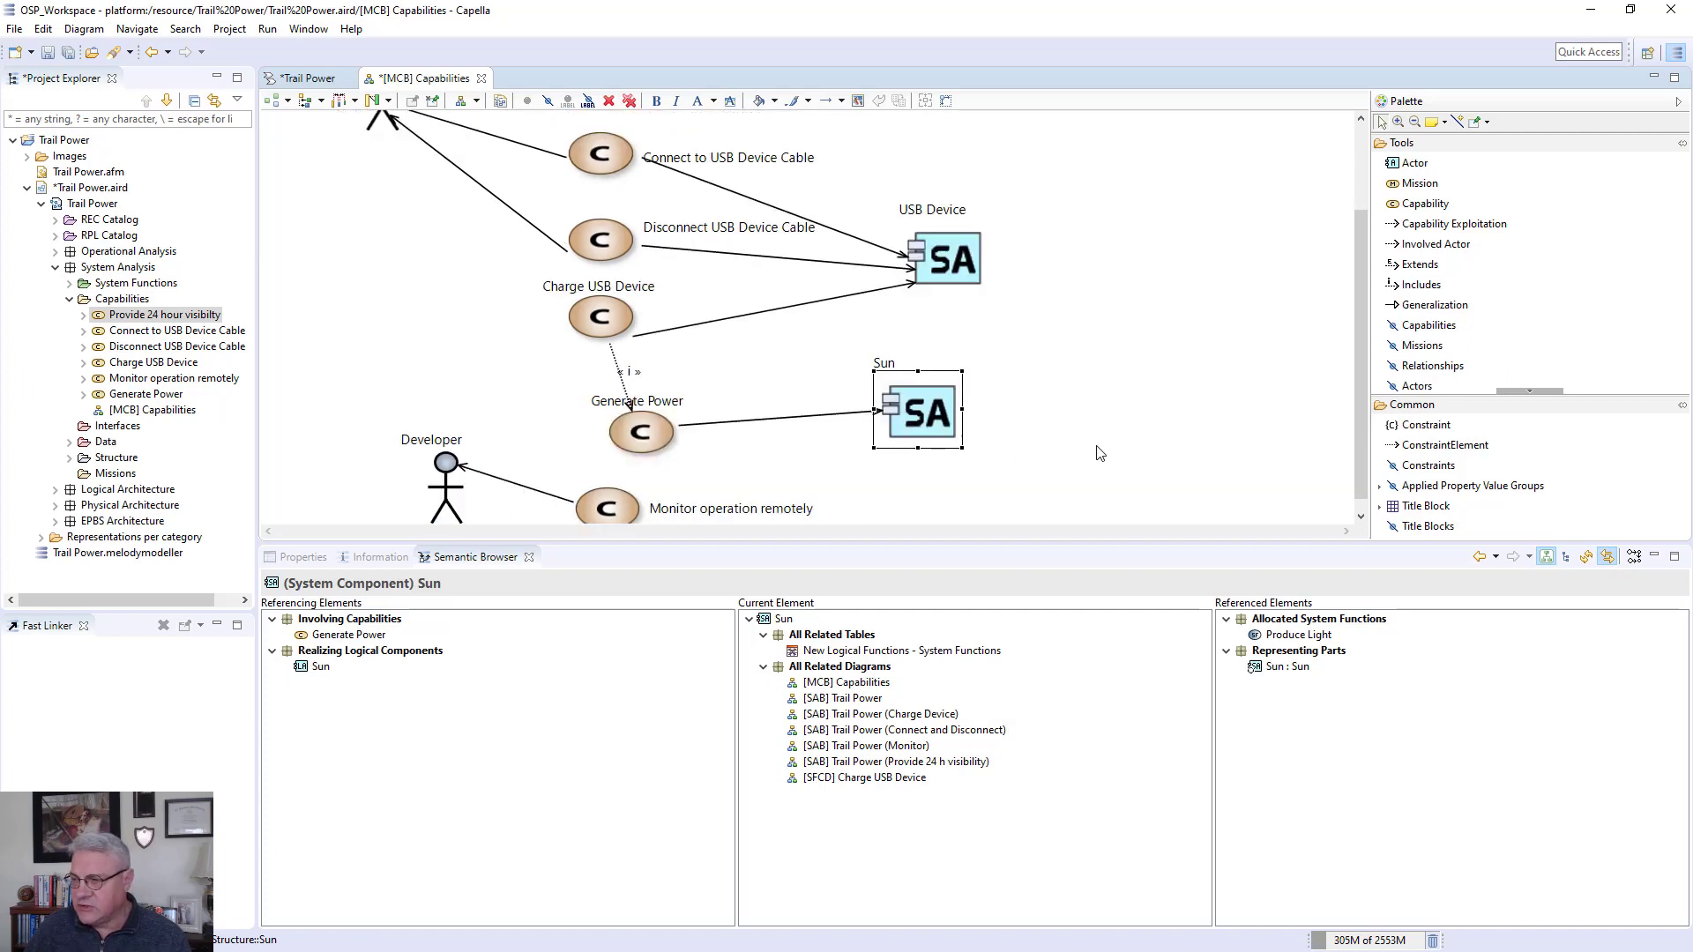
{"action": "scroll", "coordinate": [1110, 447], "scroll_direction": "down", "scroll_amount": 1}
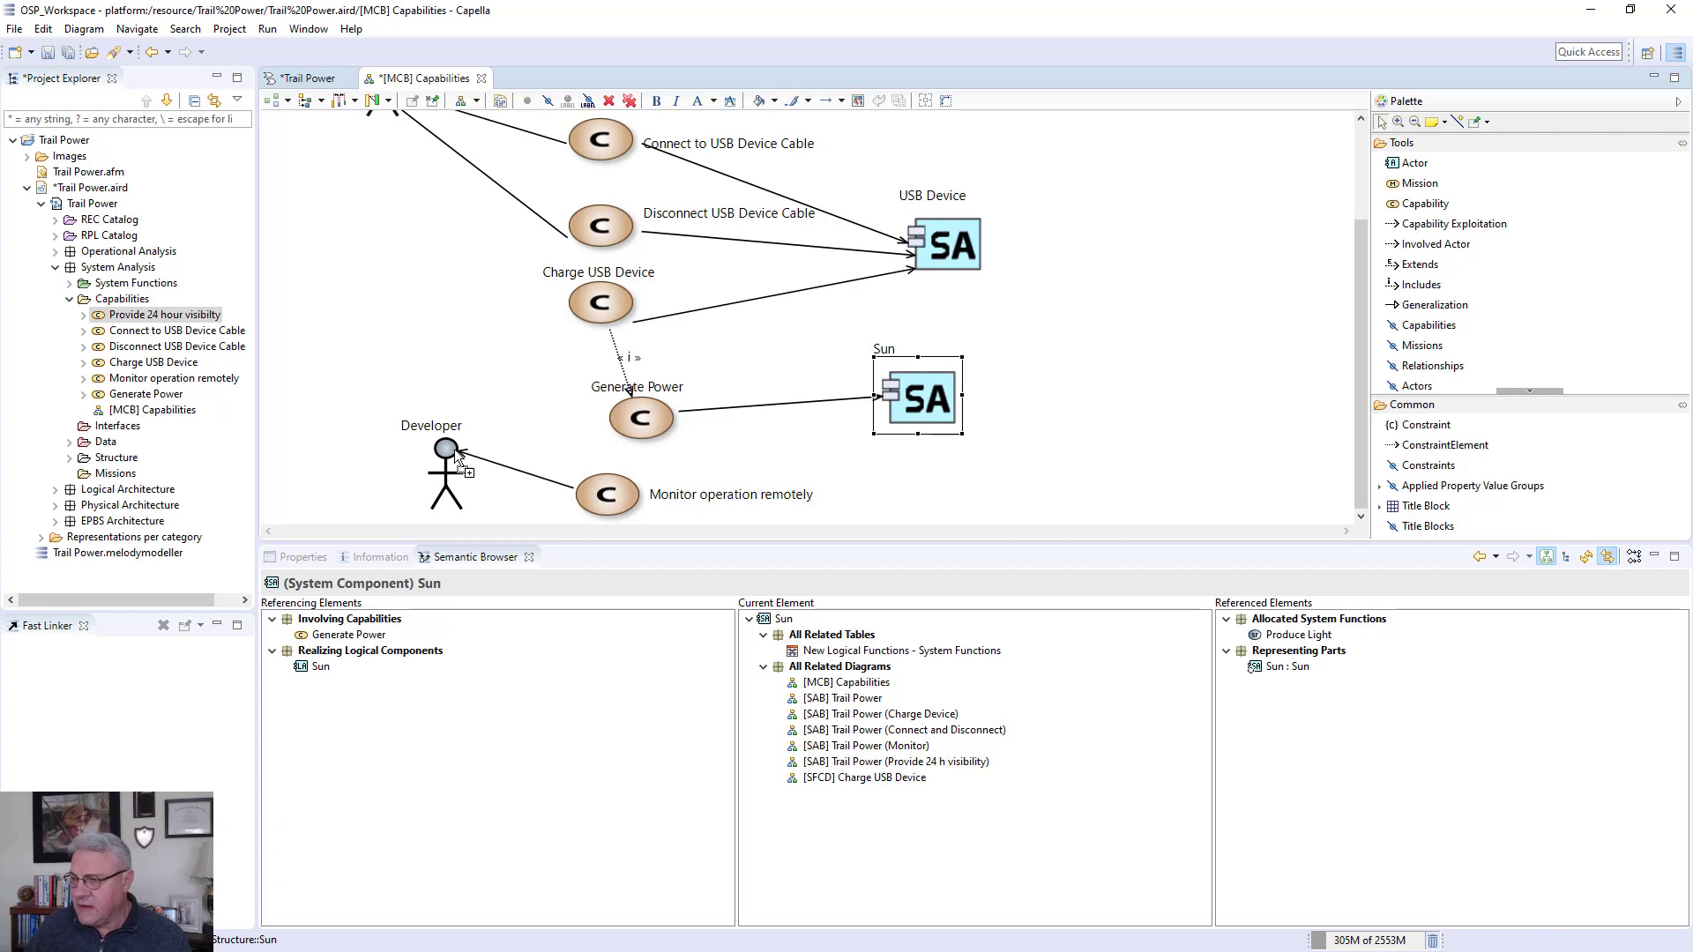
Review the USB Device actor's properties and the selection of its realized operational entities without changing it
{"action": "left_click", "coordinate": [297, 558]}
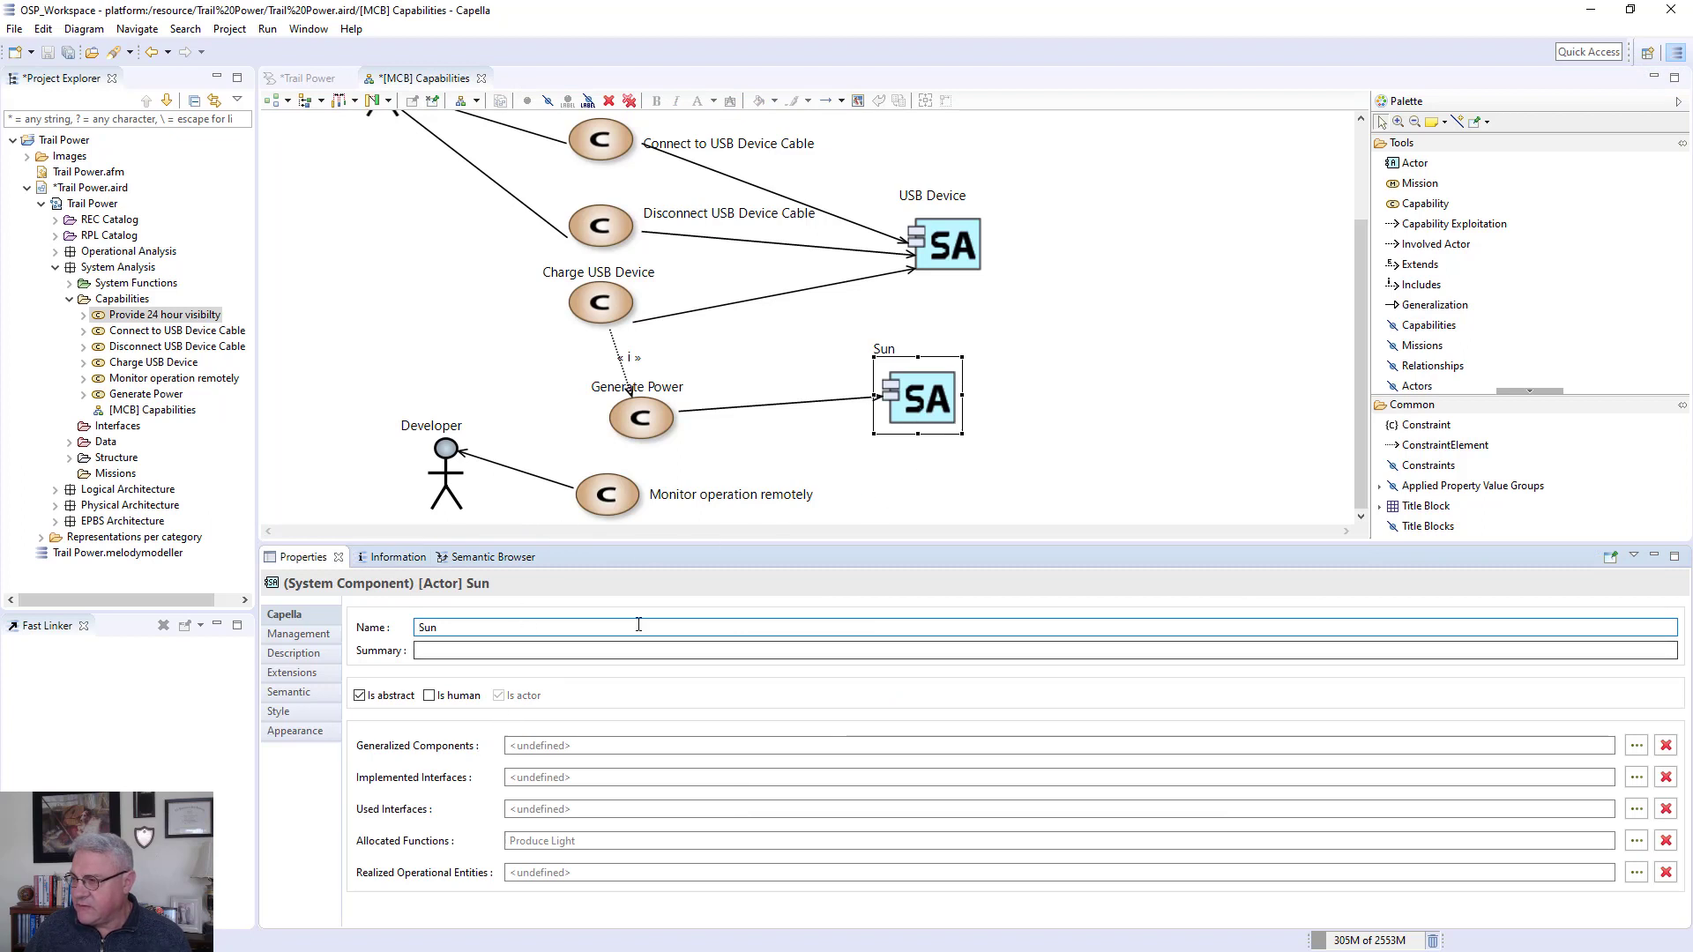
{"action": "left_click", "coordinate": [946, 262]}
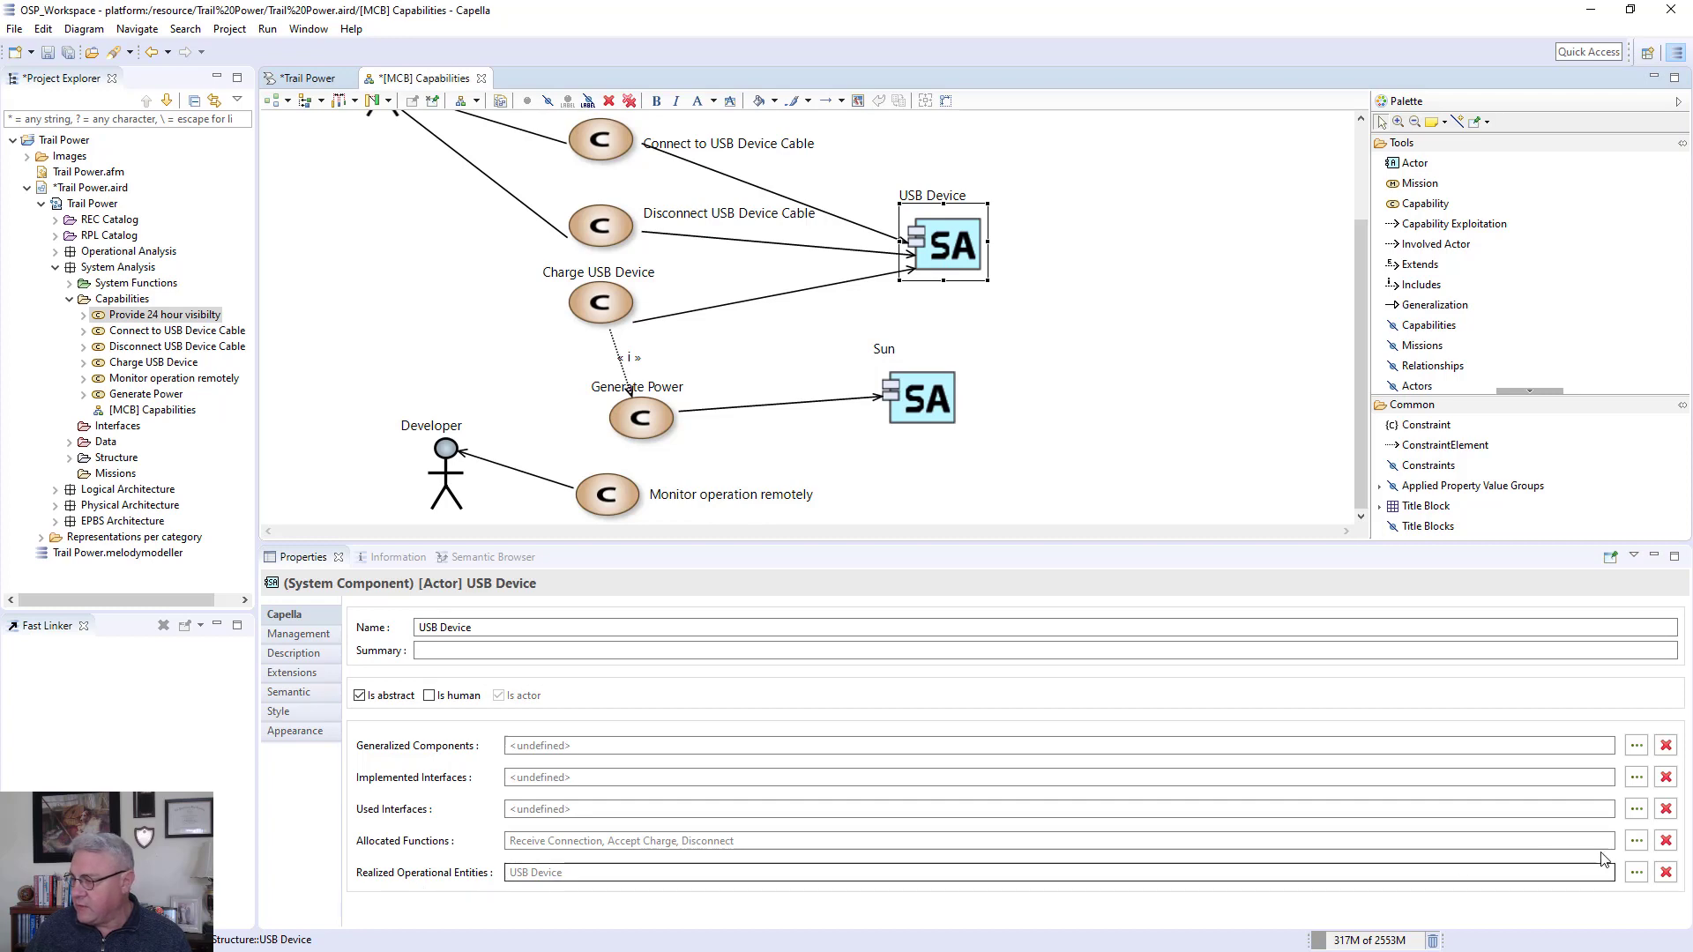
{"action": "left_click", "coordinate": [1636, 872]}
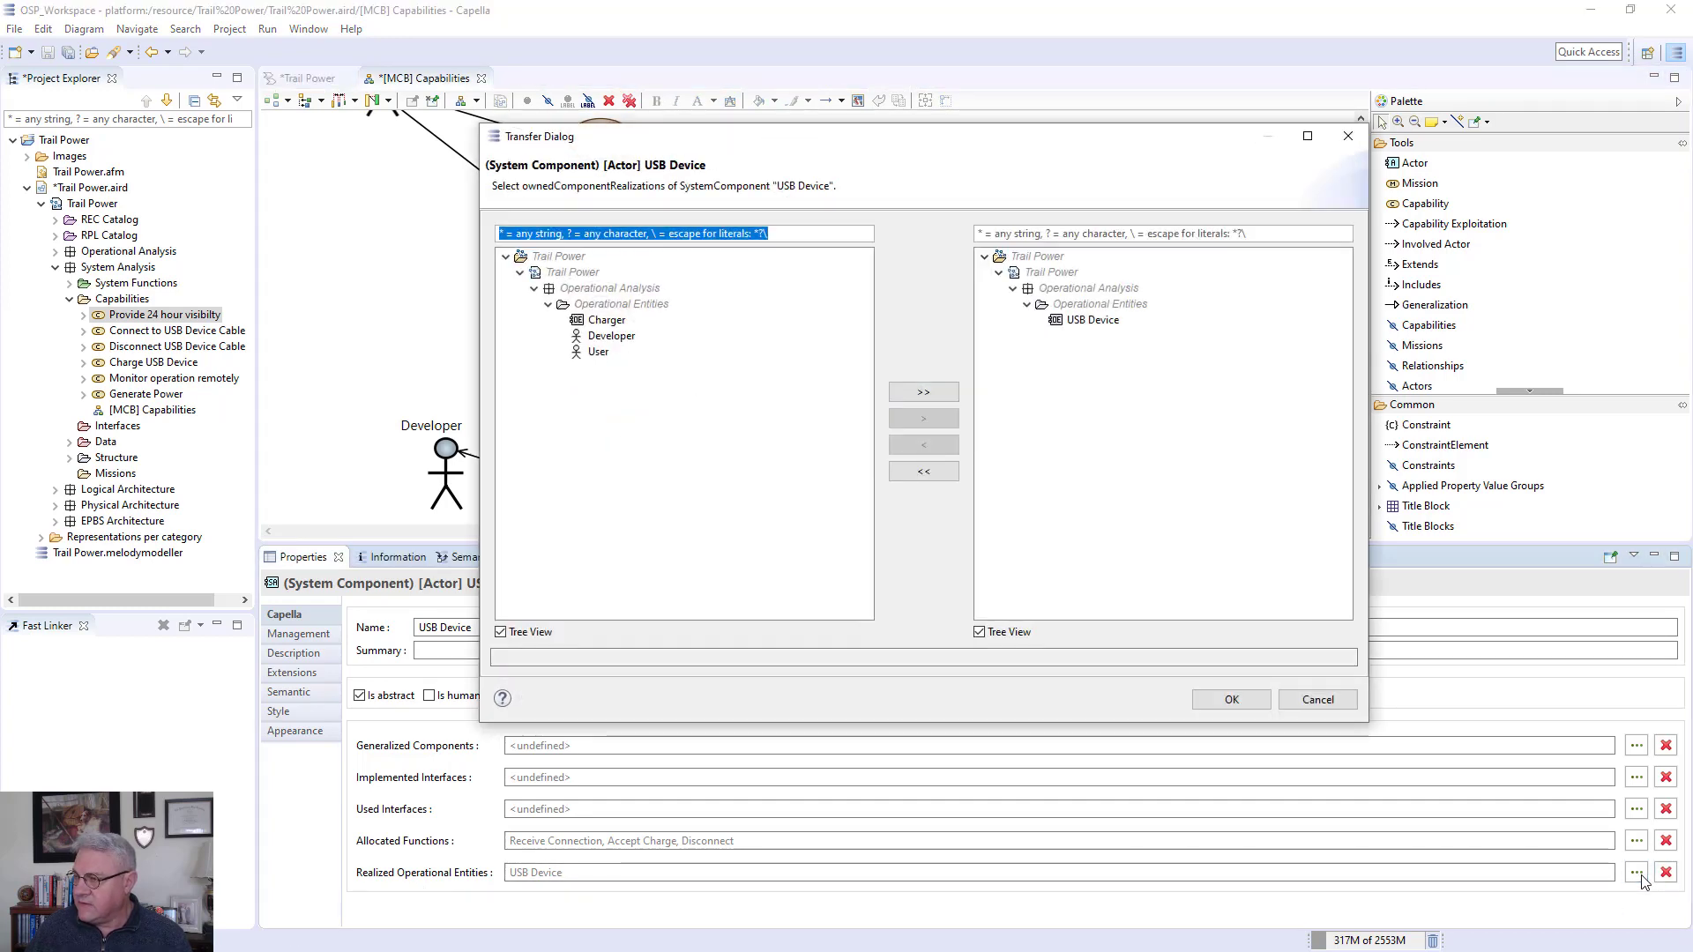
{"action": "left_click", "coordinate": [1317, 701]}
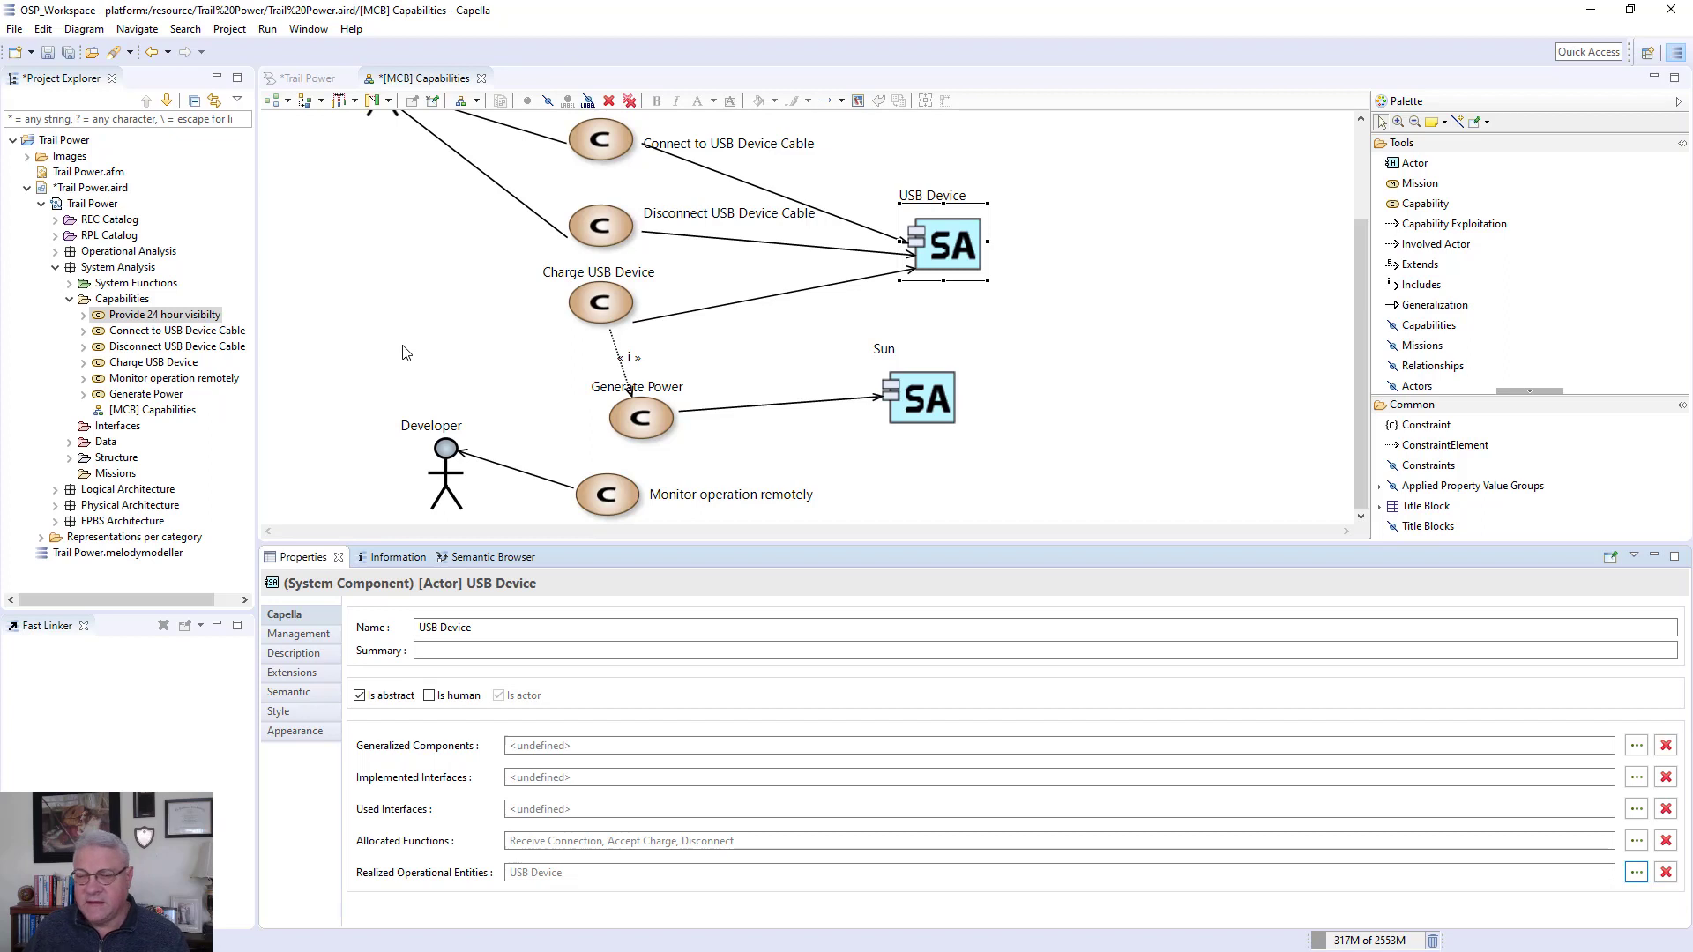
Shrink the details area, close the Capabilities diagram and open the [SAB] Trail Power system architecture diagram
{"action": "left_click_drag", "start_coordinate": [1363, 244], "coordinate": [1363, 152]}
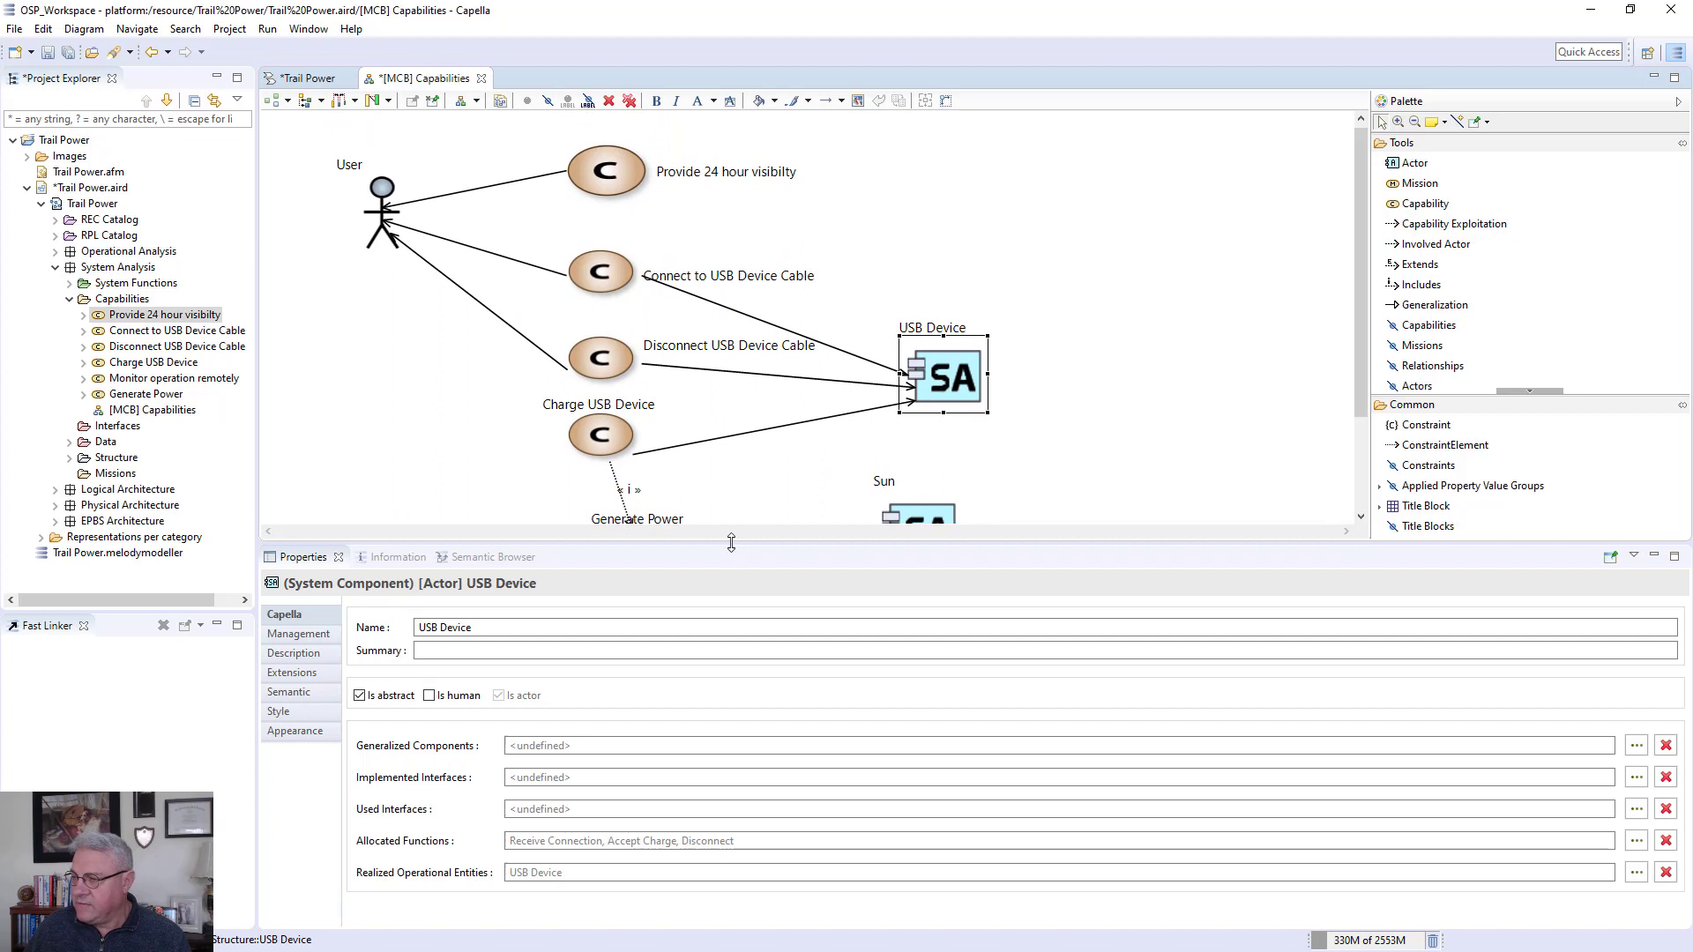
{"action": "left_click_drag", "start_coordinate": [731, 542], "coordinate": [736, 739]}
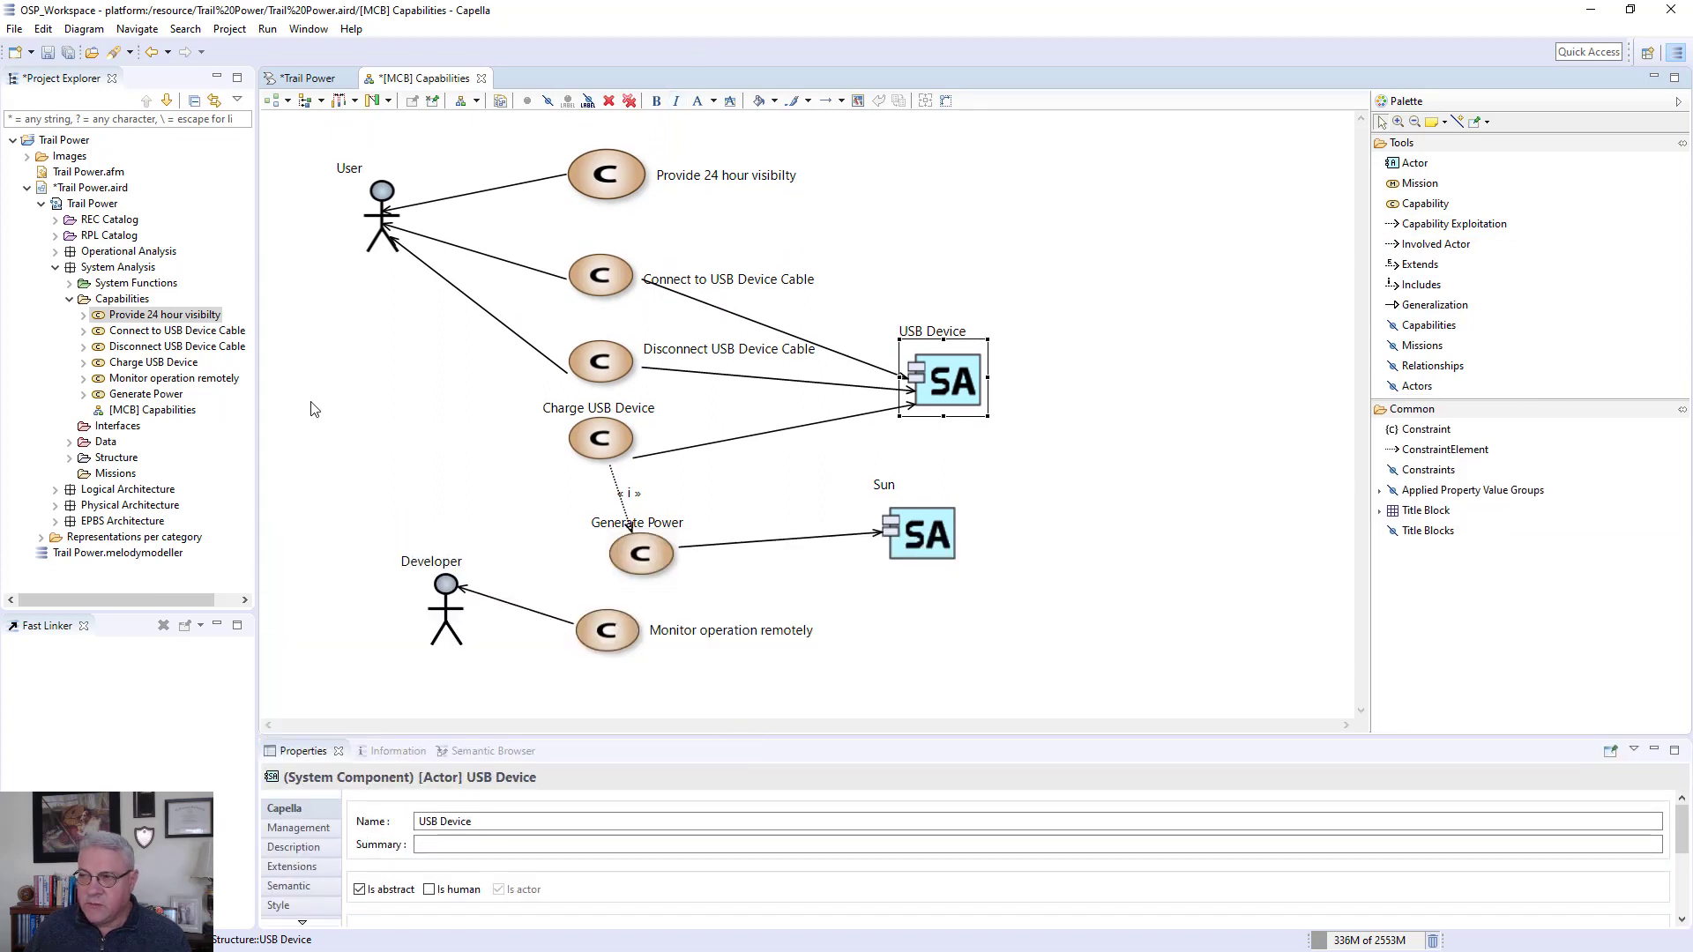
{"action": "left_click", "coordinate": [481, 79]}
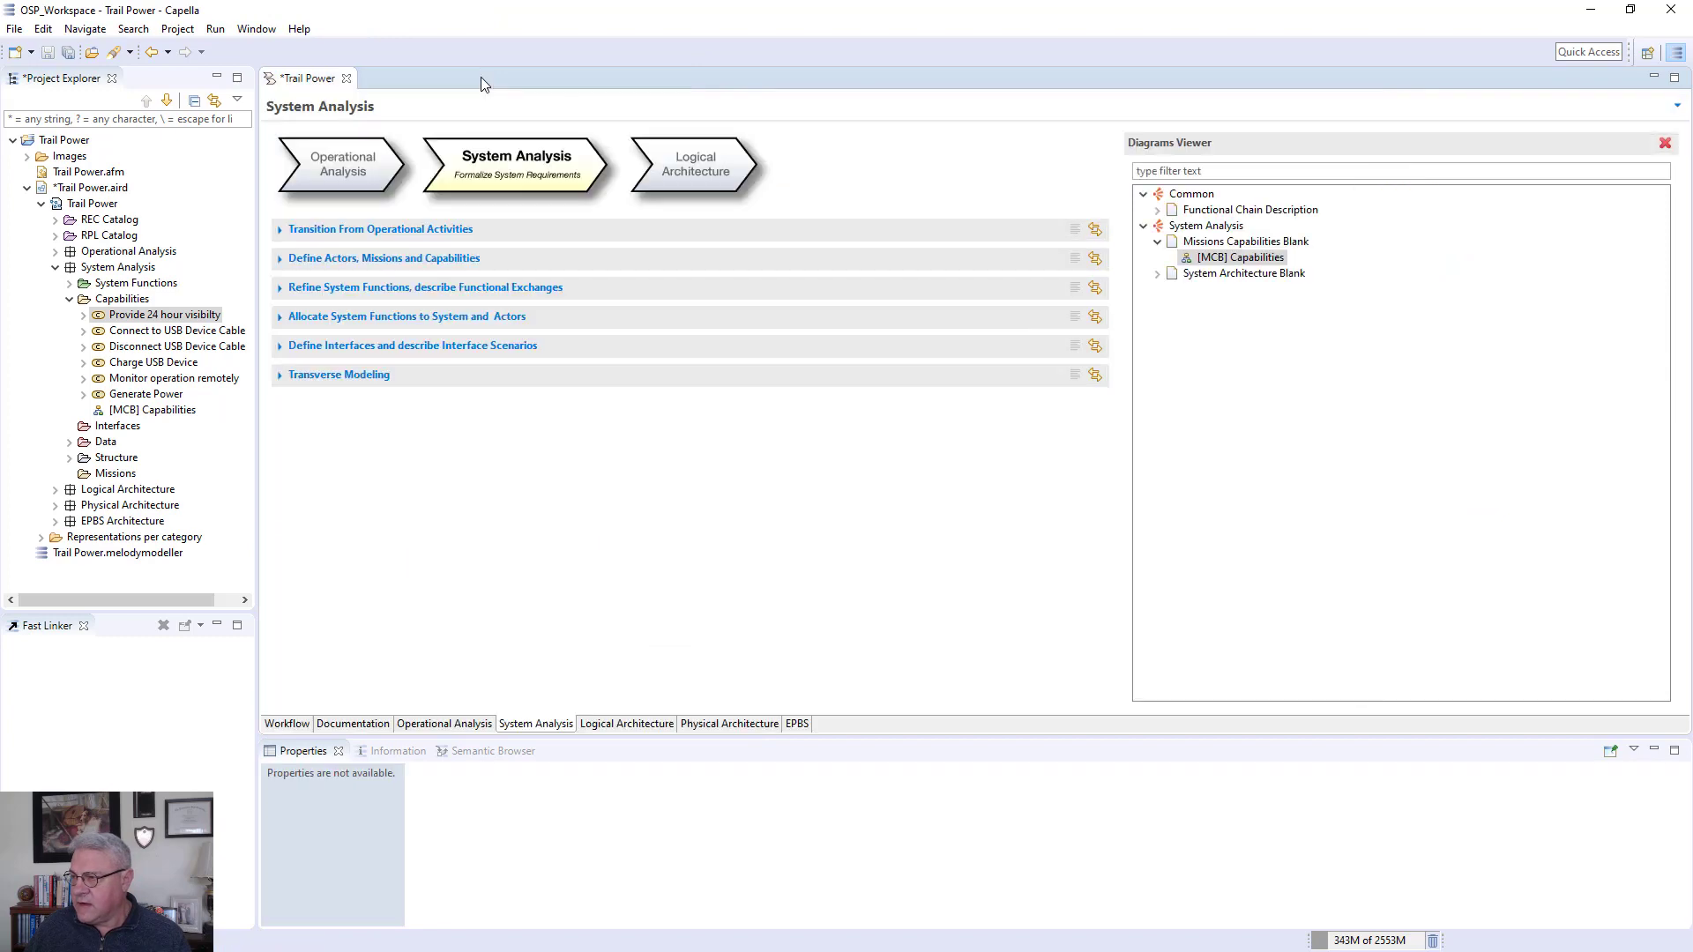
{"action": "left_click", "coordinate": [1156, 274]}
{"action": "double_click", "coordinate": [1192, 287]}
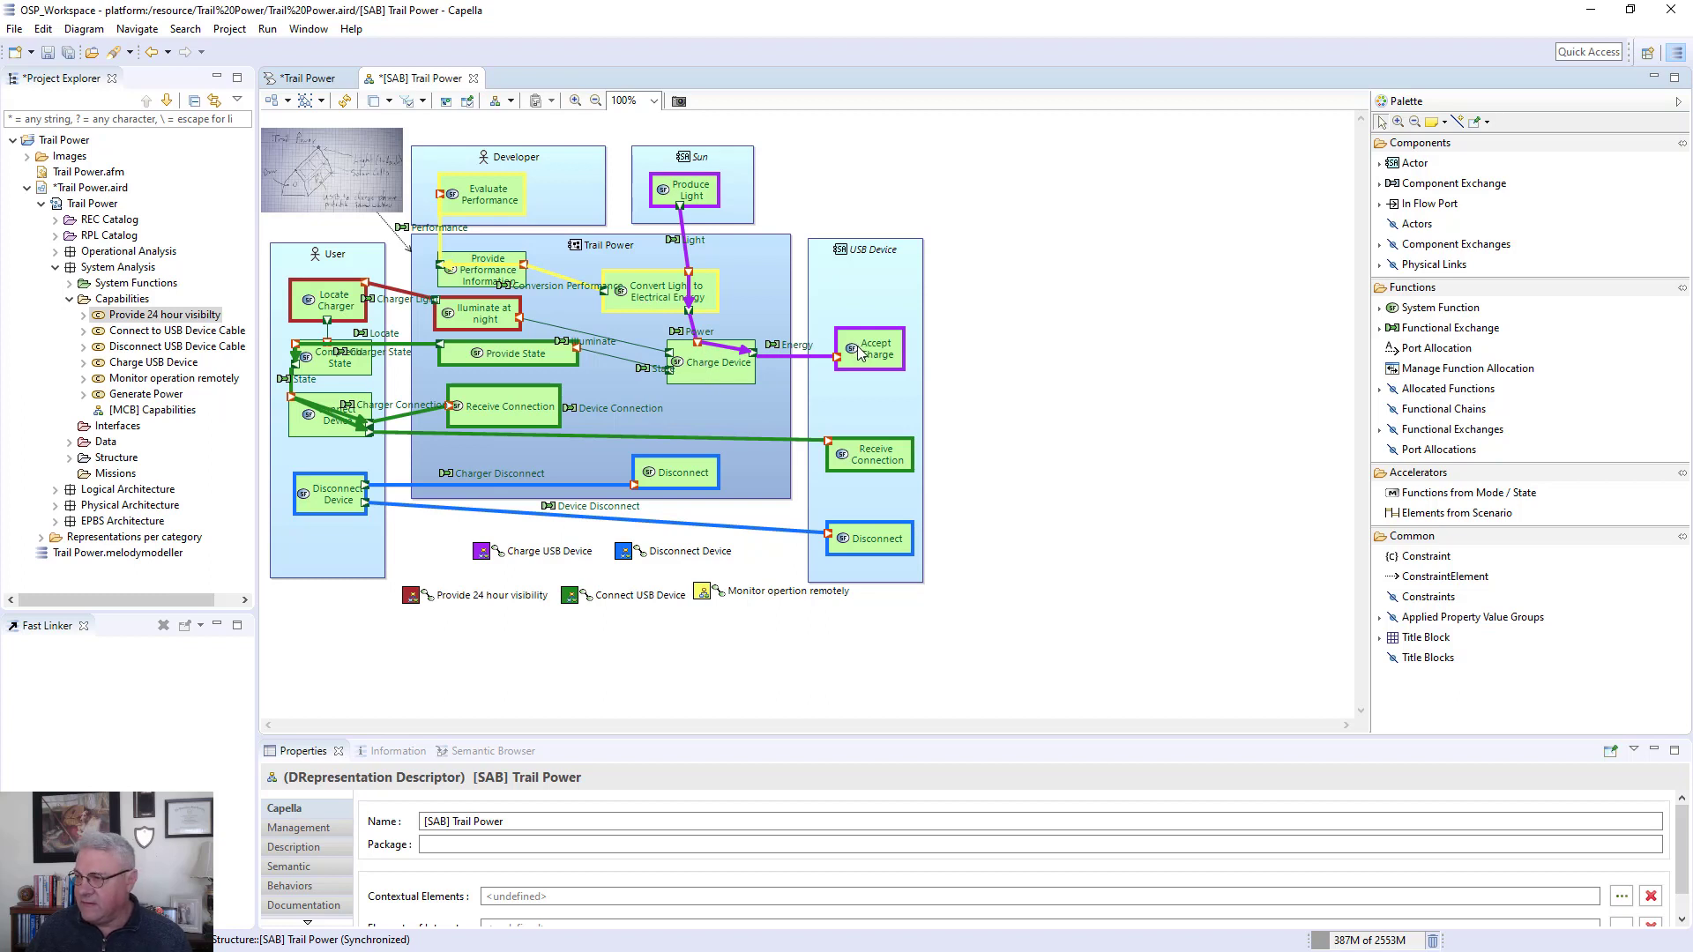
Review which operational element the Charge USB Device functional chain realizes, keeping the existing selection
{"action": "left_click", "coordinate": [481, 552]}
{"action": "left_click_drag", "start_coordinate": [556, 737], "coordinate": [541, 413]}
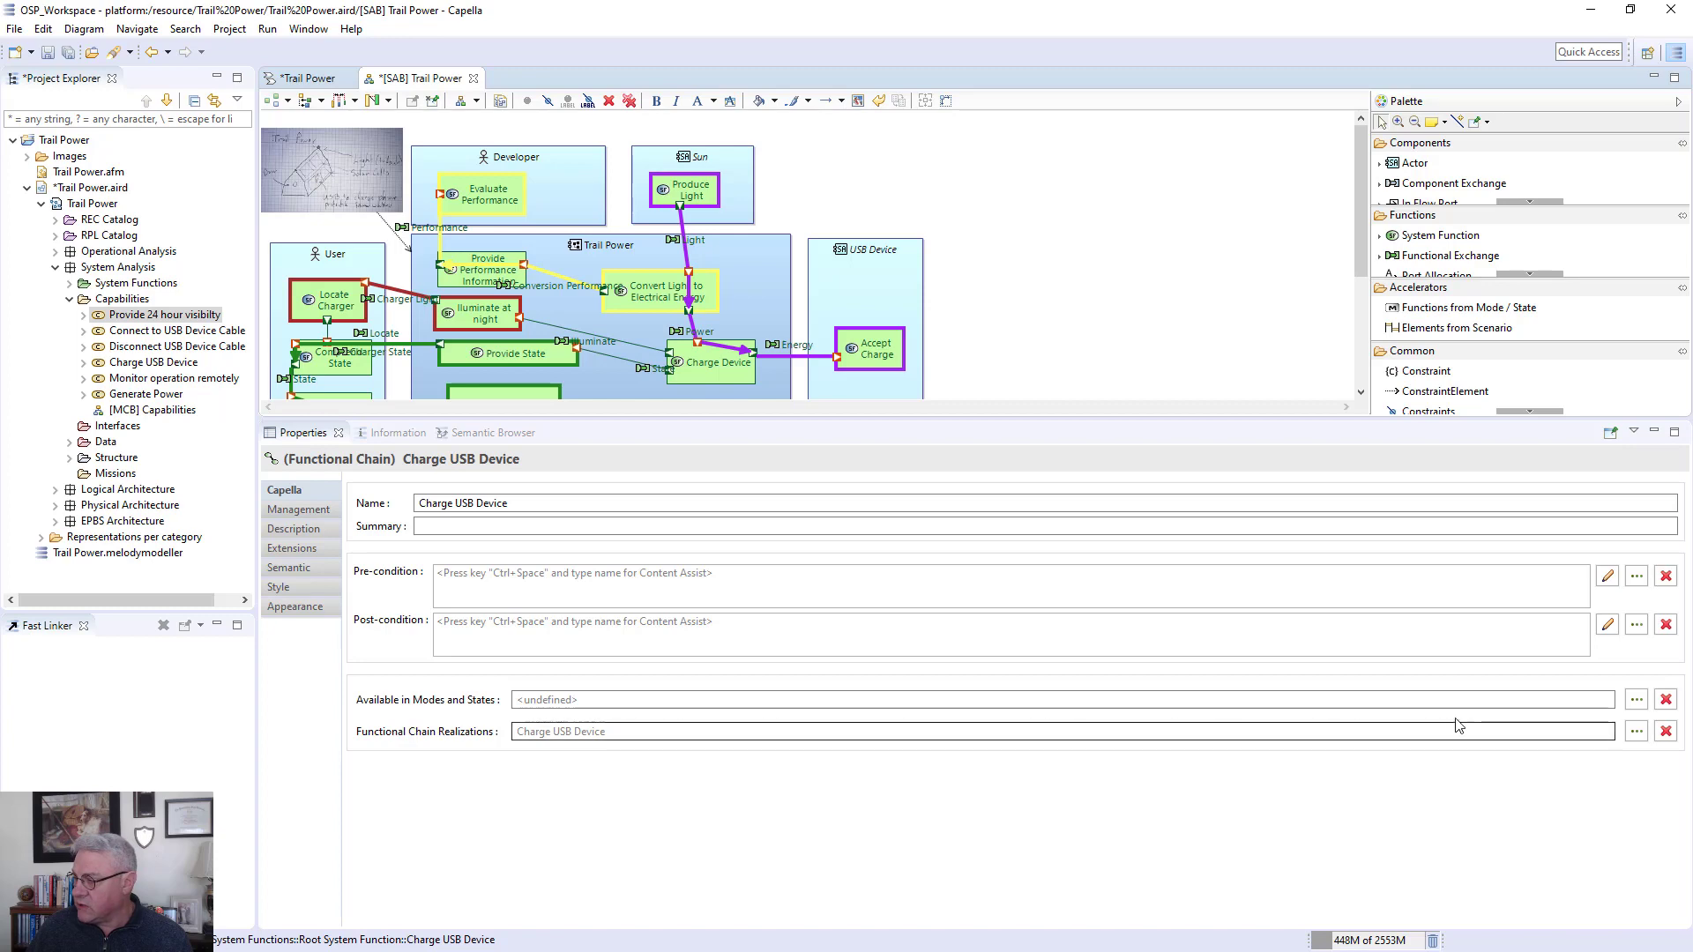
{"action": "left_click", "coordinate": [1637, 732]}
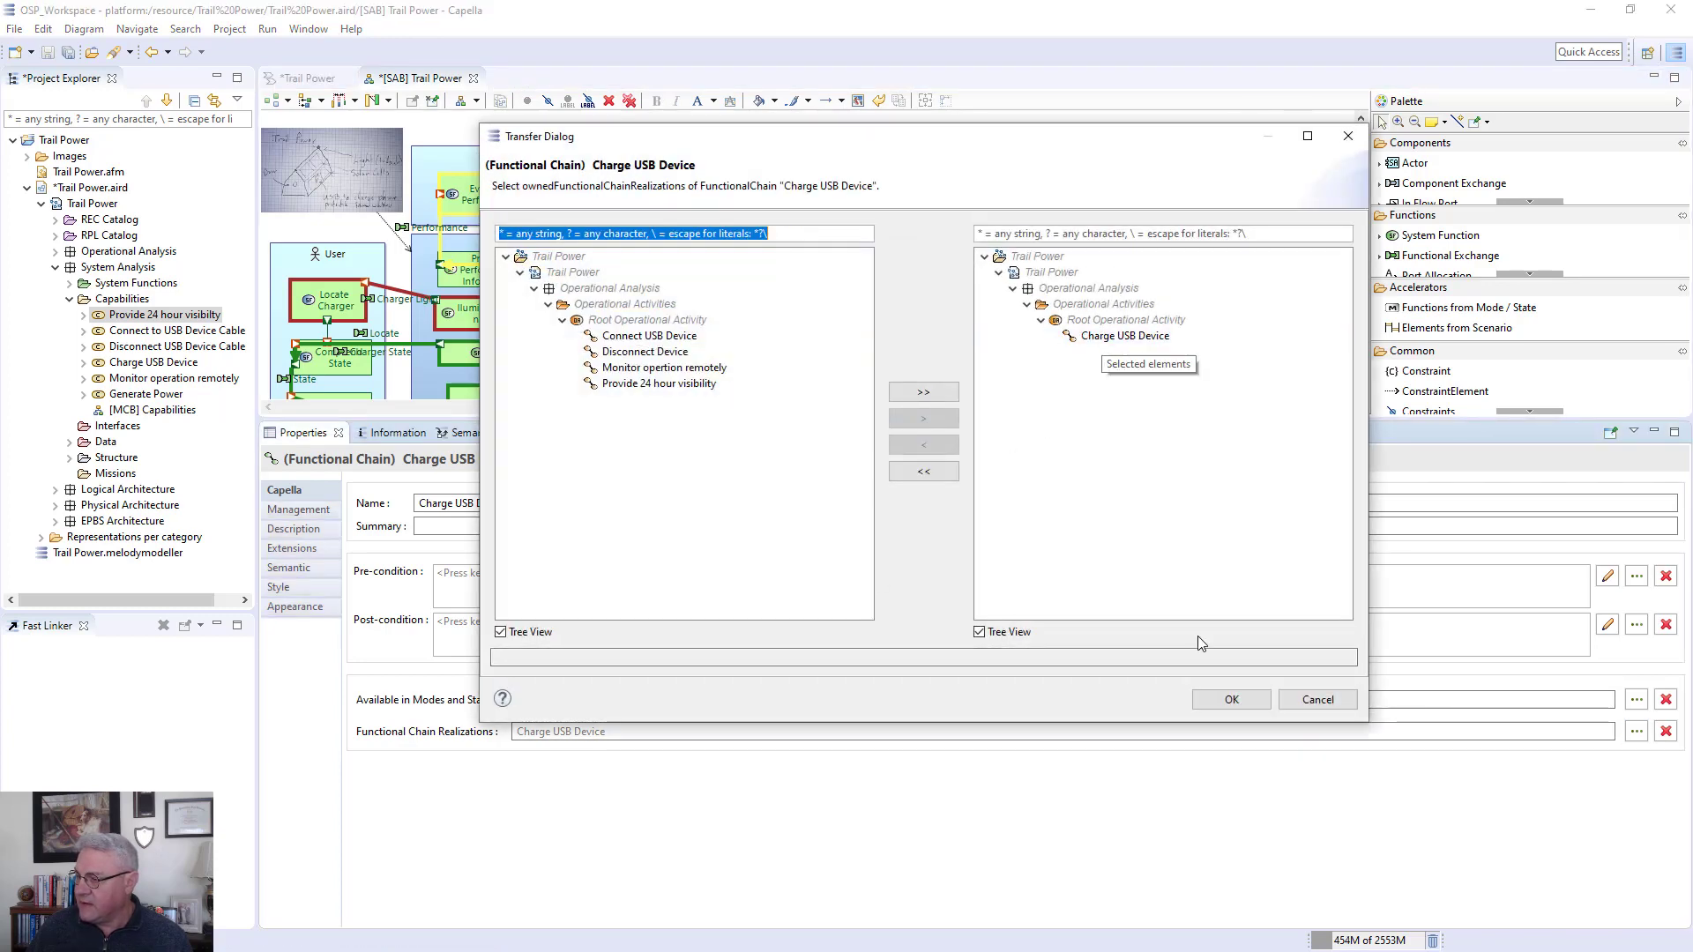
{"action": "left_click", "coordinate": [1239, 698]}
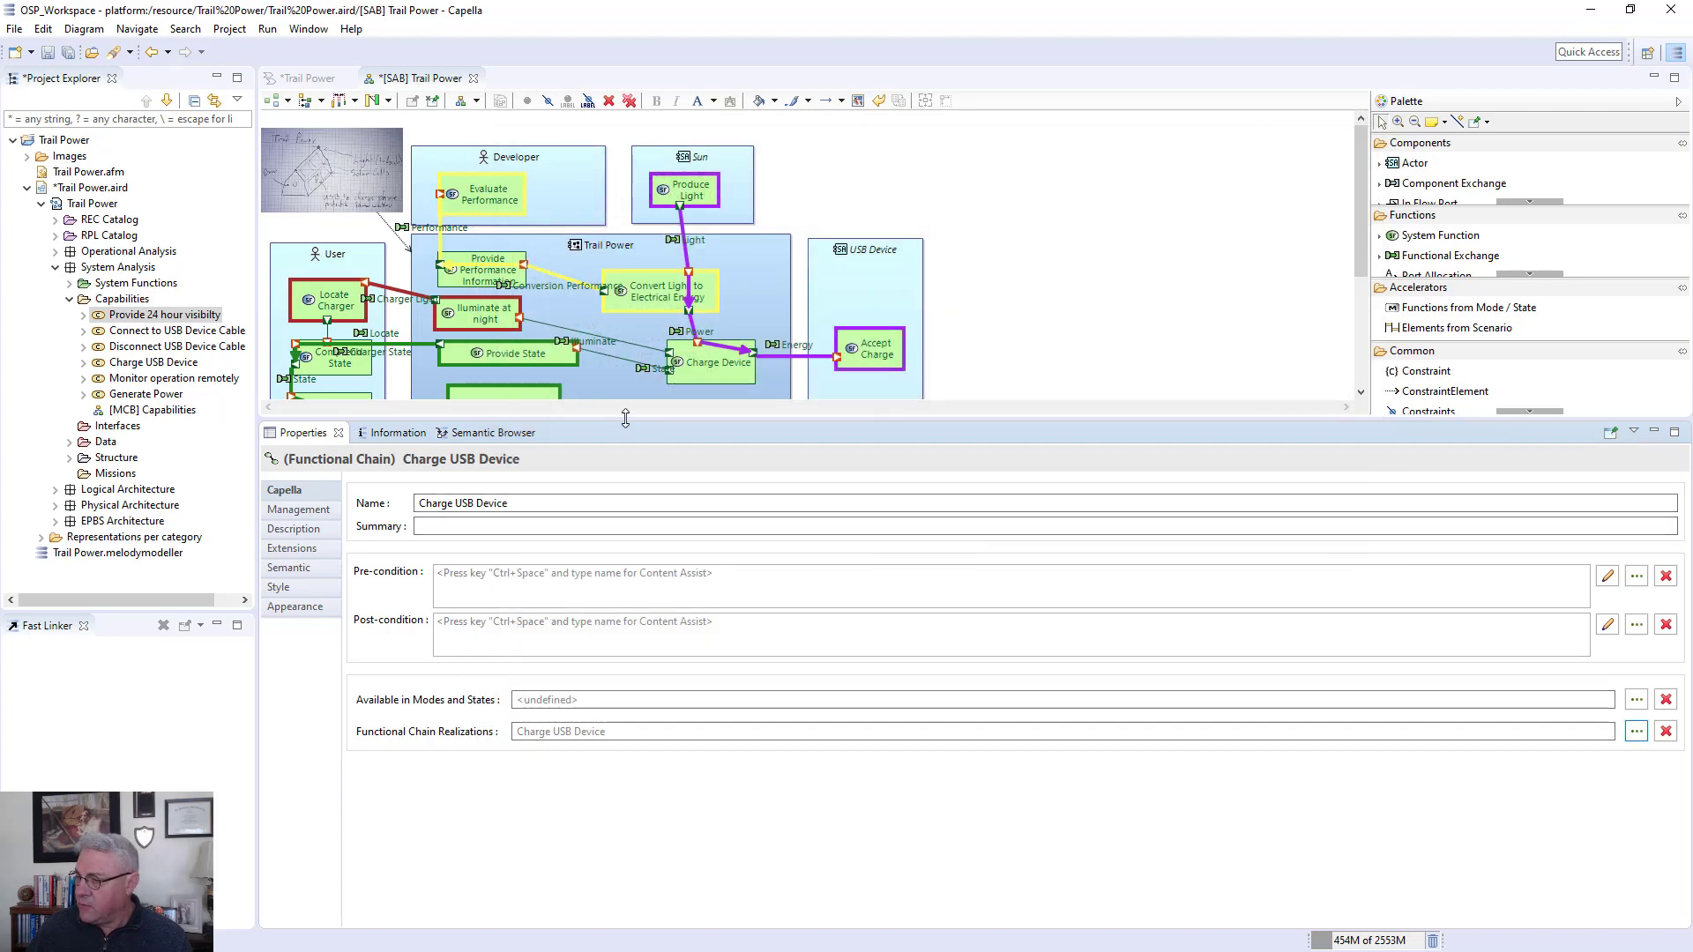
{"action": "left_click_drag", "start_coordinate": [626, 419], "coordinate": [640, 681]}
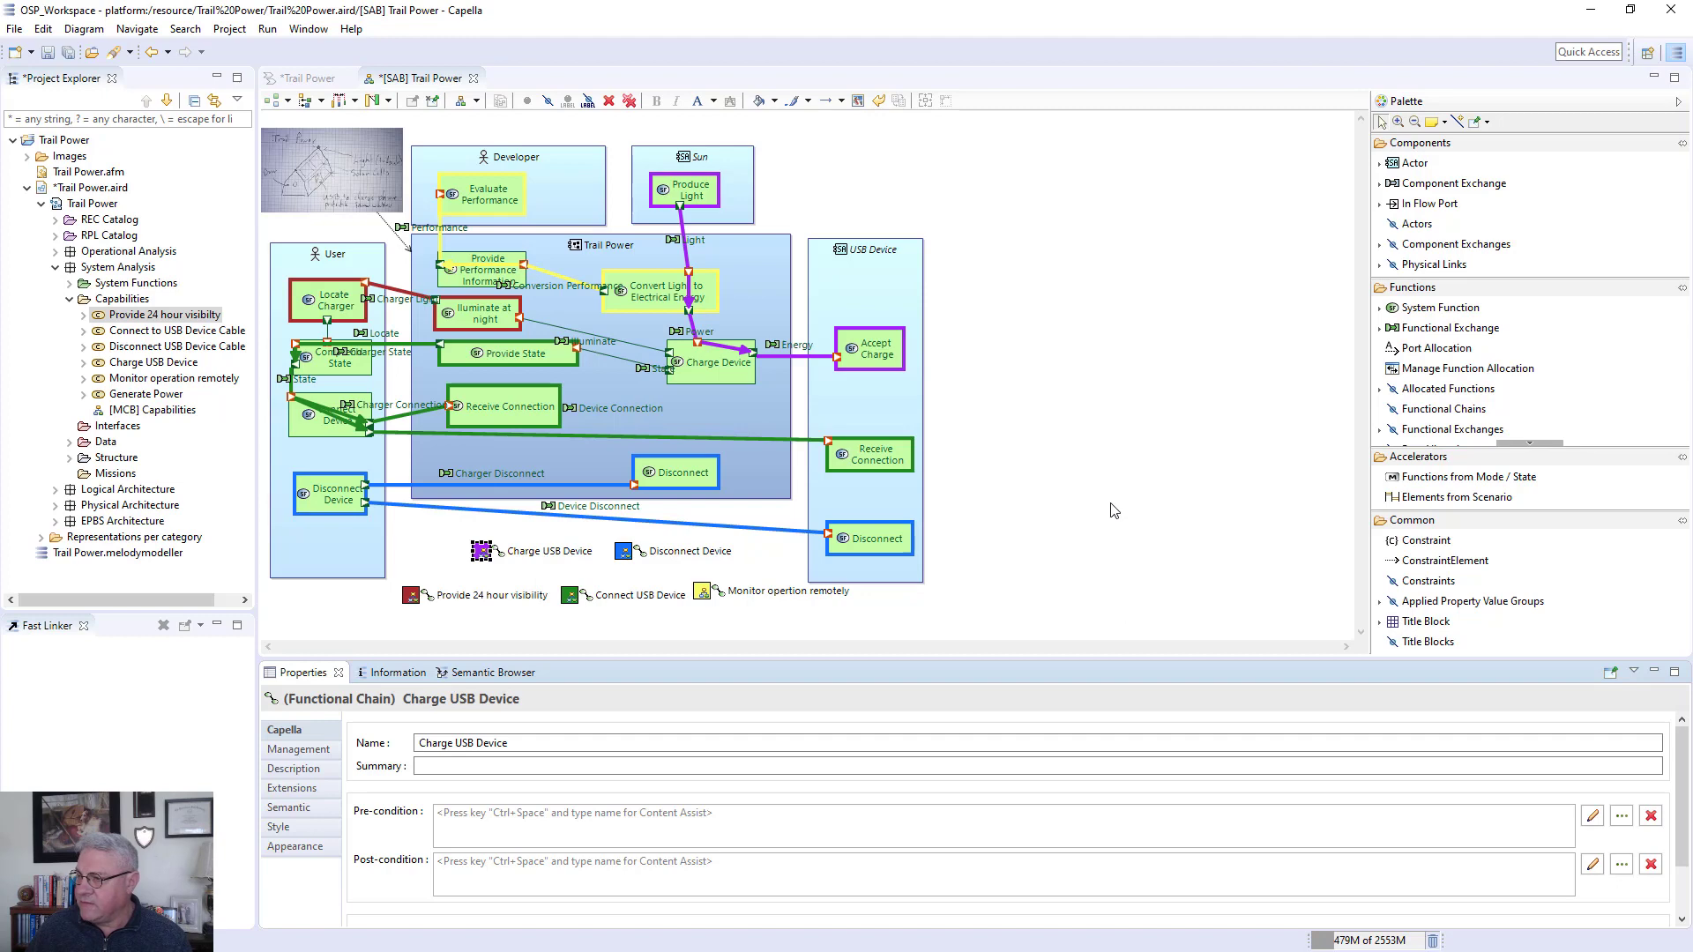
Examine the semantic relationships of the Charge USB Device, Disconnect Device and Provide 24 hour visibility functional chains
{"action": "left_click", "coordinate": [505, 672]}
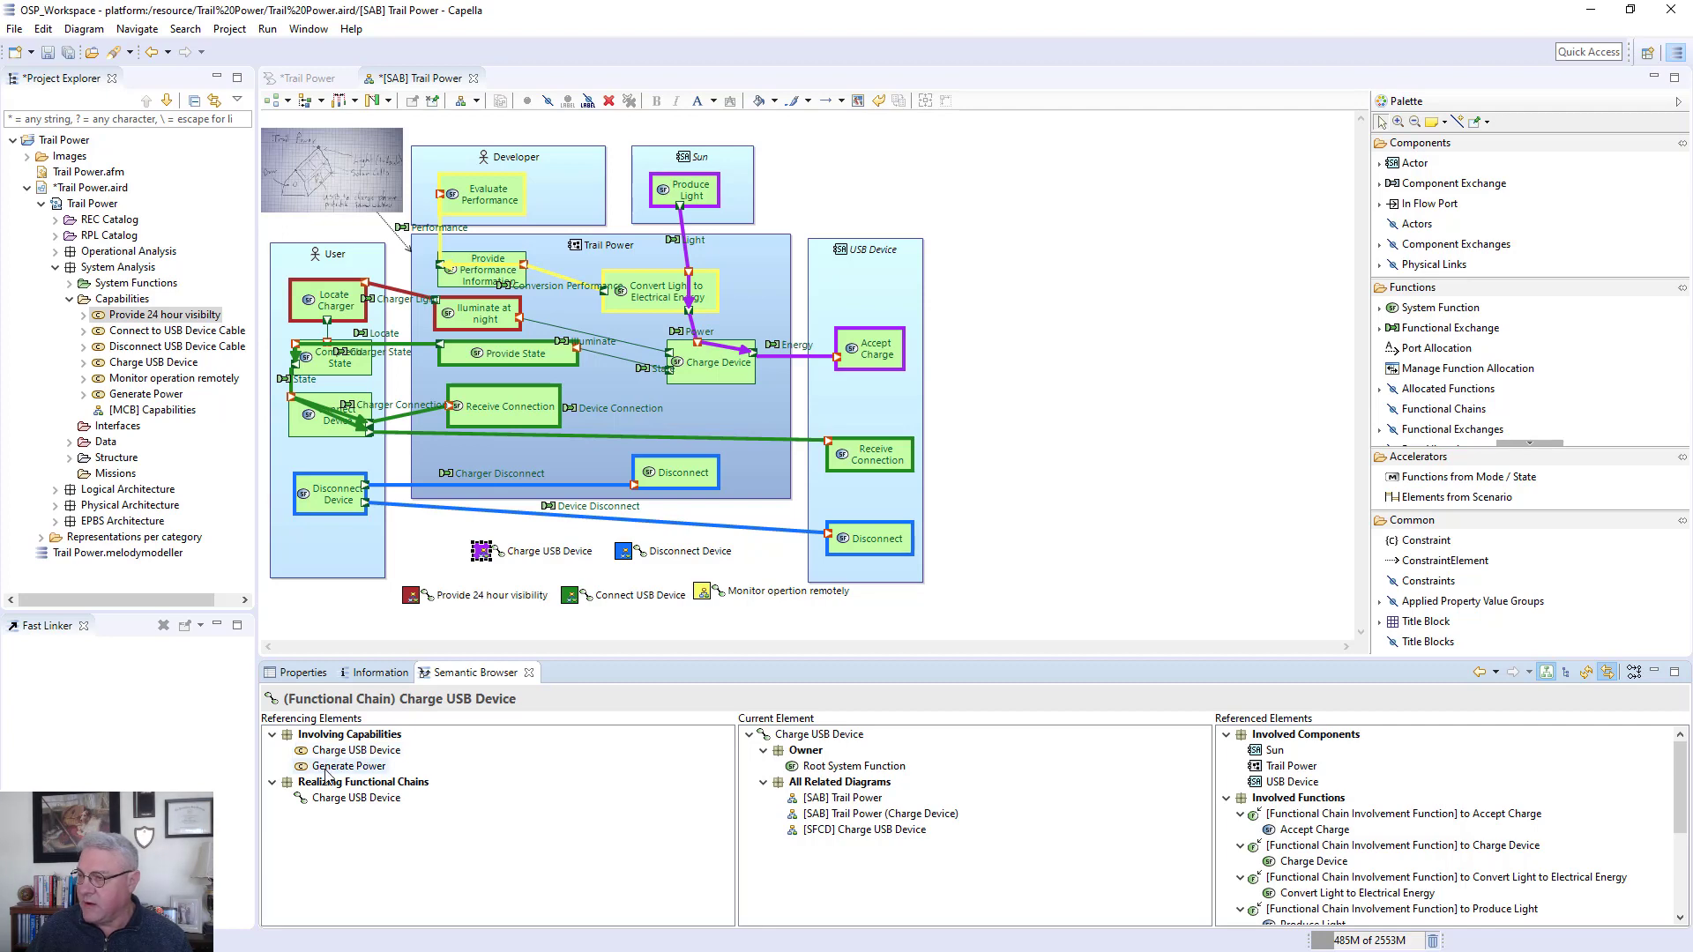
{"action": "left_click", "coordinate": [624, 551]}
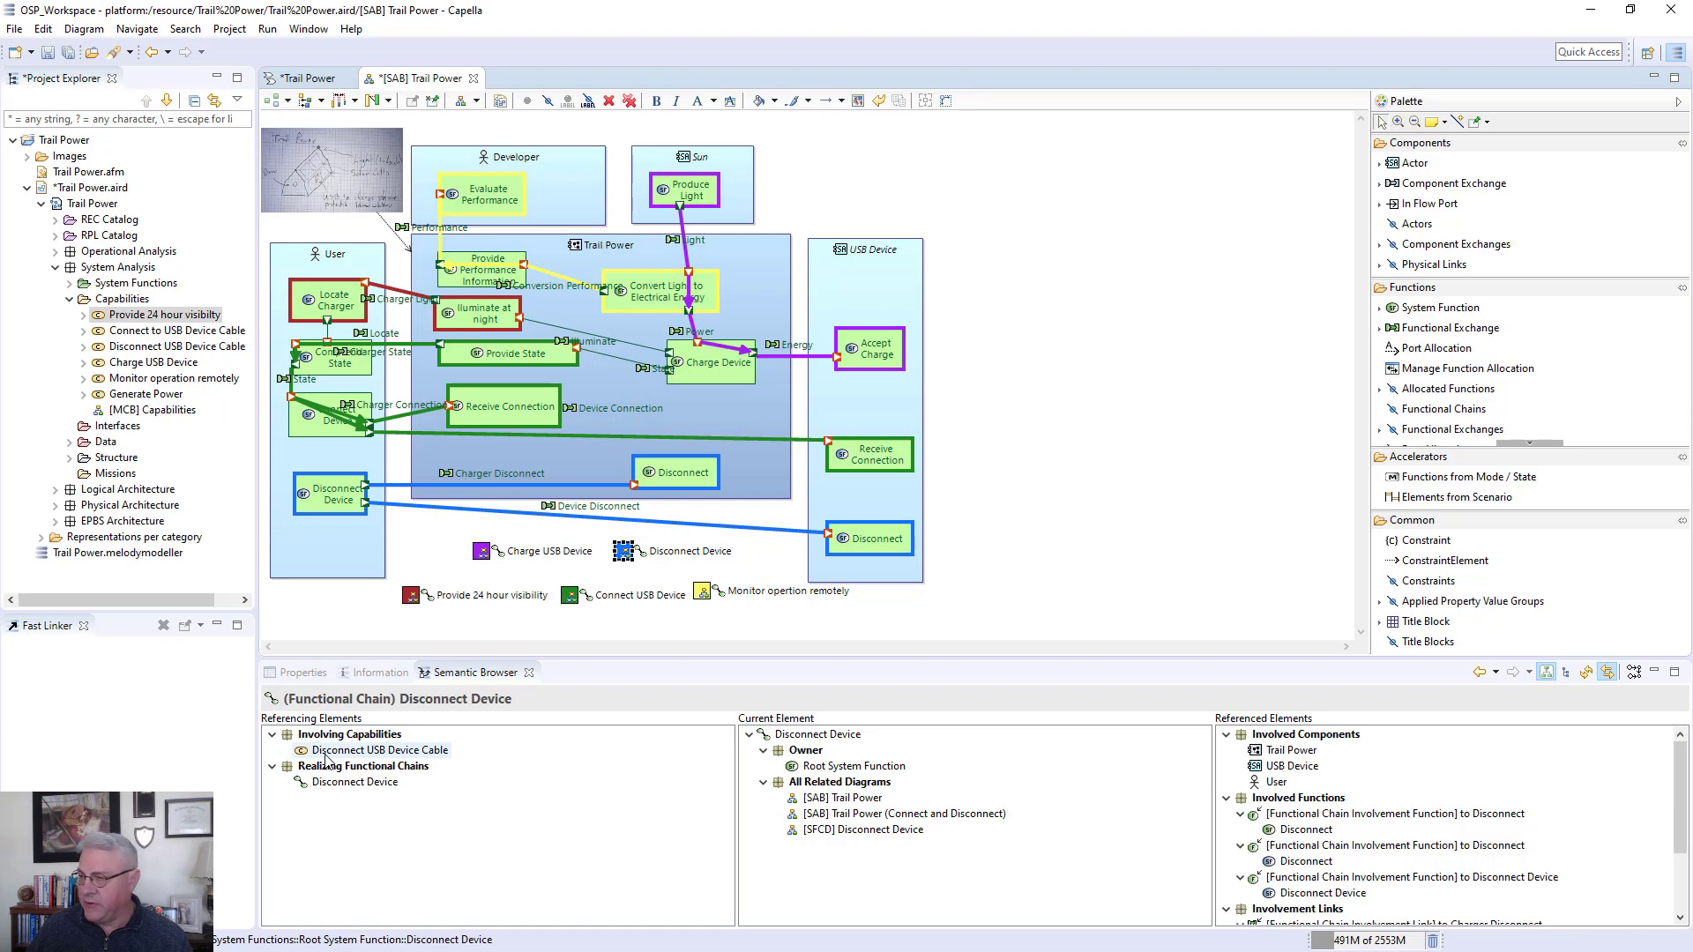
{"action": "left_click", "coordinate": [410, 596]}
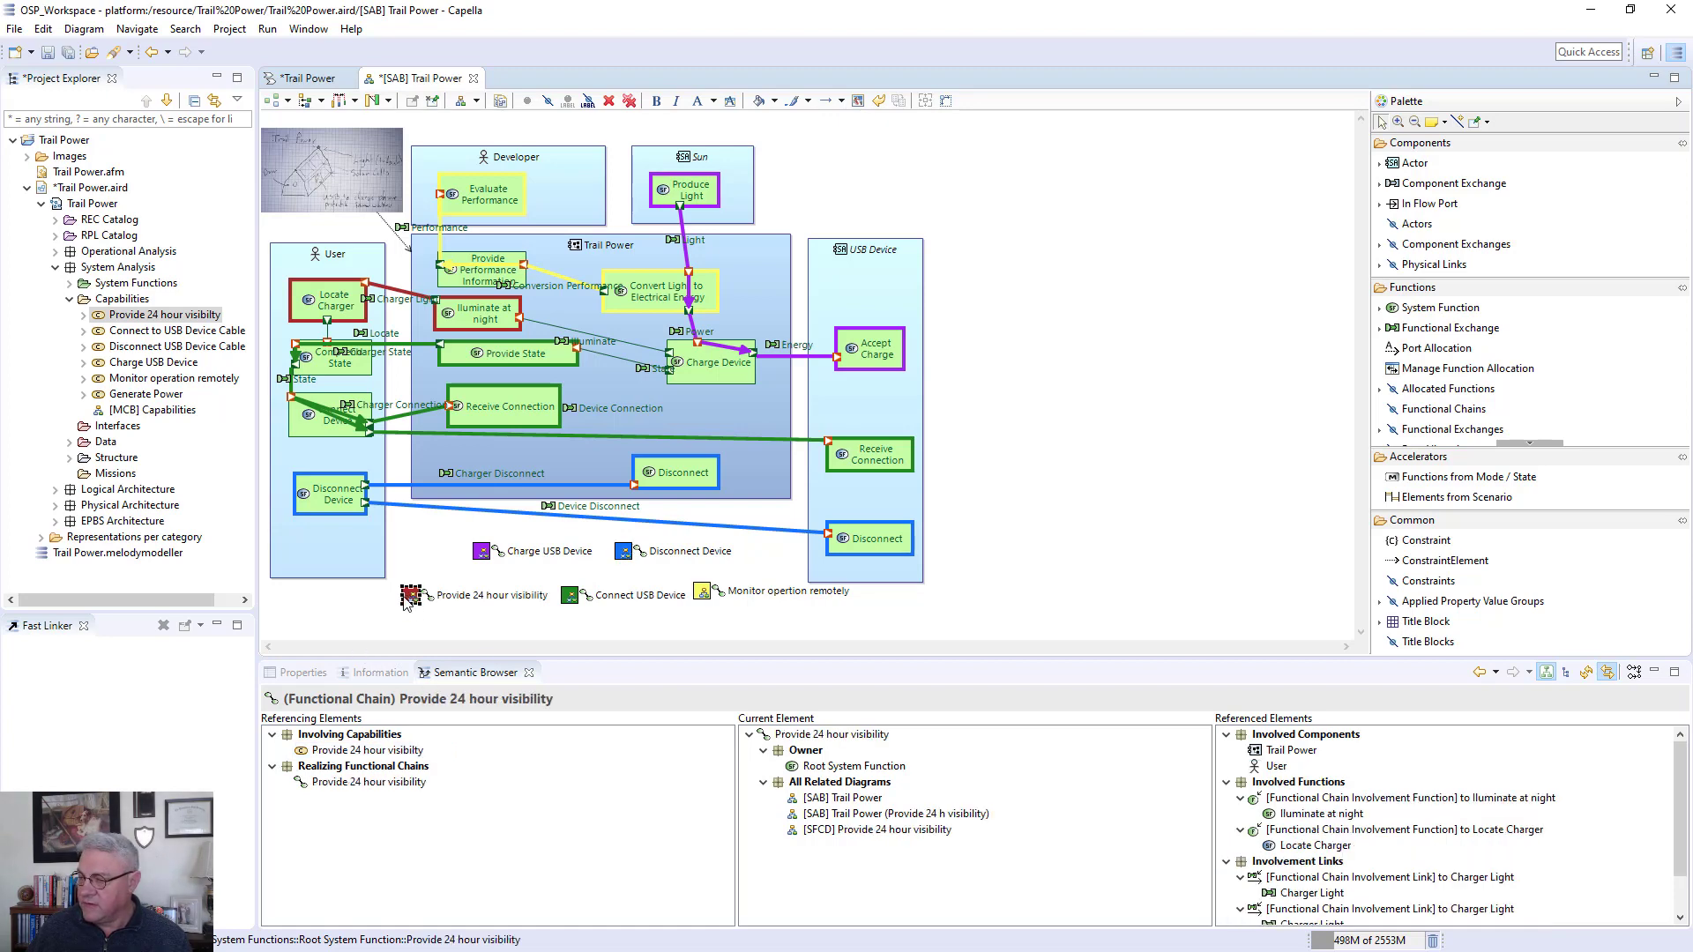
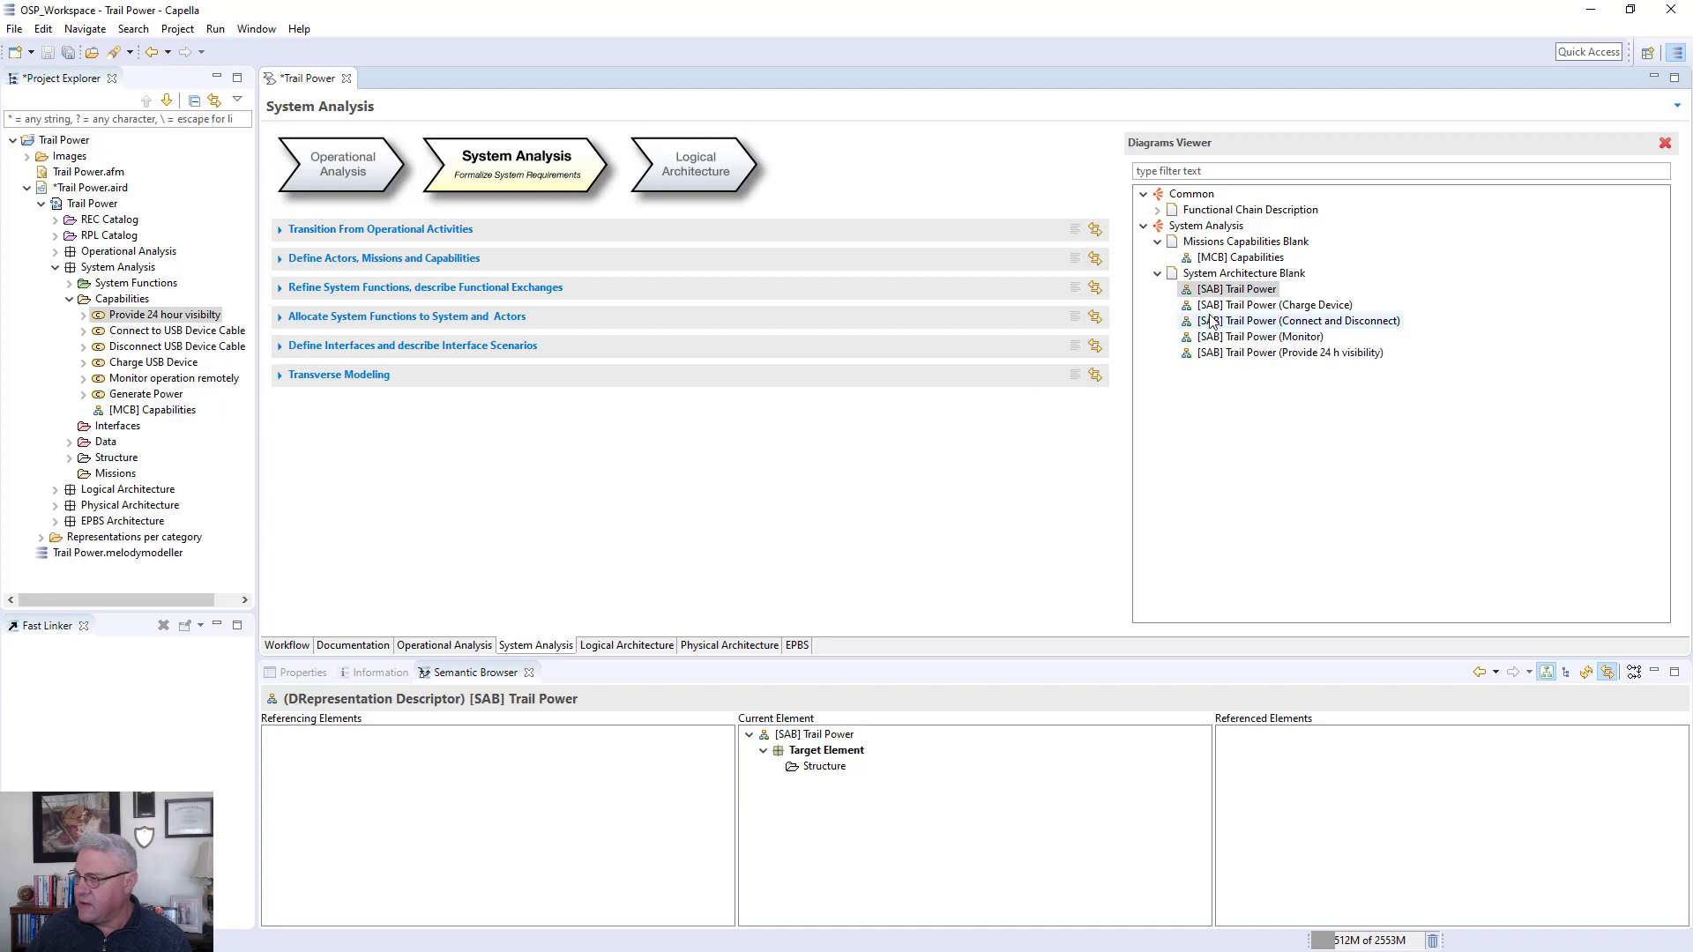
View the [SAB] Trail Power (Charge Device) diagram, close it and open the [SAB] Trail Power (Connect and Disconnect) diagram
{"action": "double_click", "coordinate": [1199, 307]}
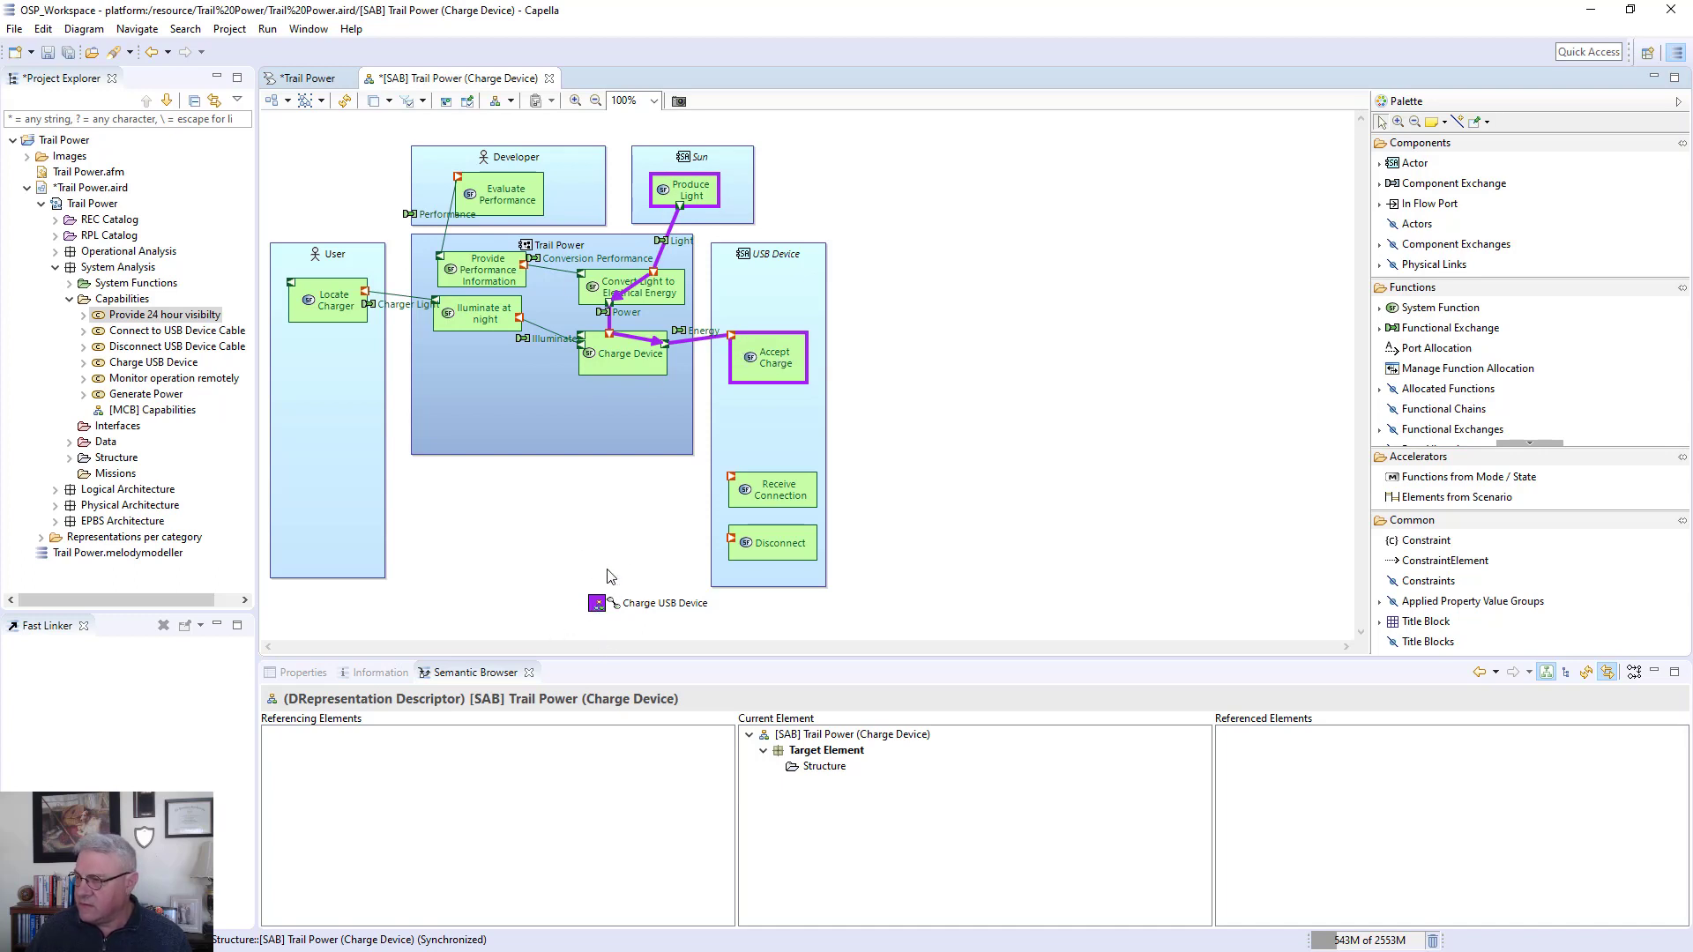
{"action": "left_click", "coordinate": [547, 78]}
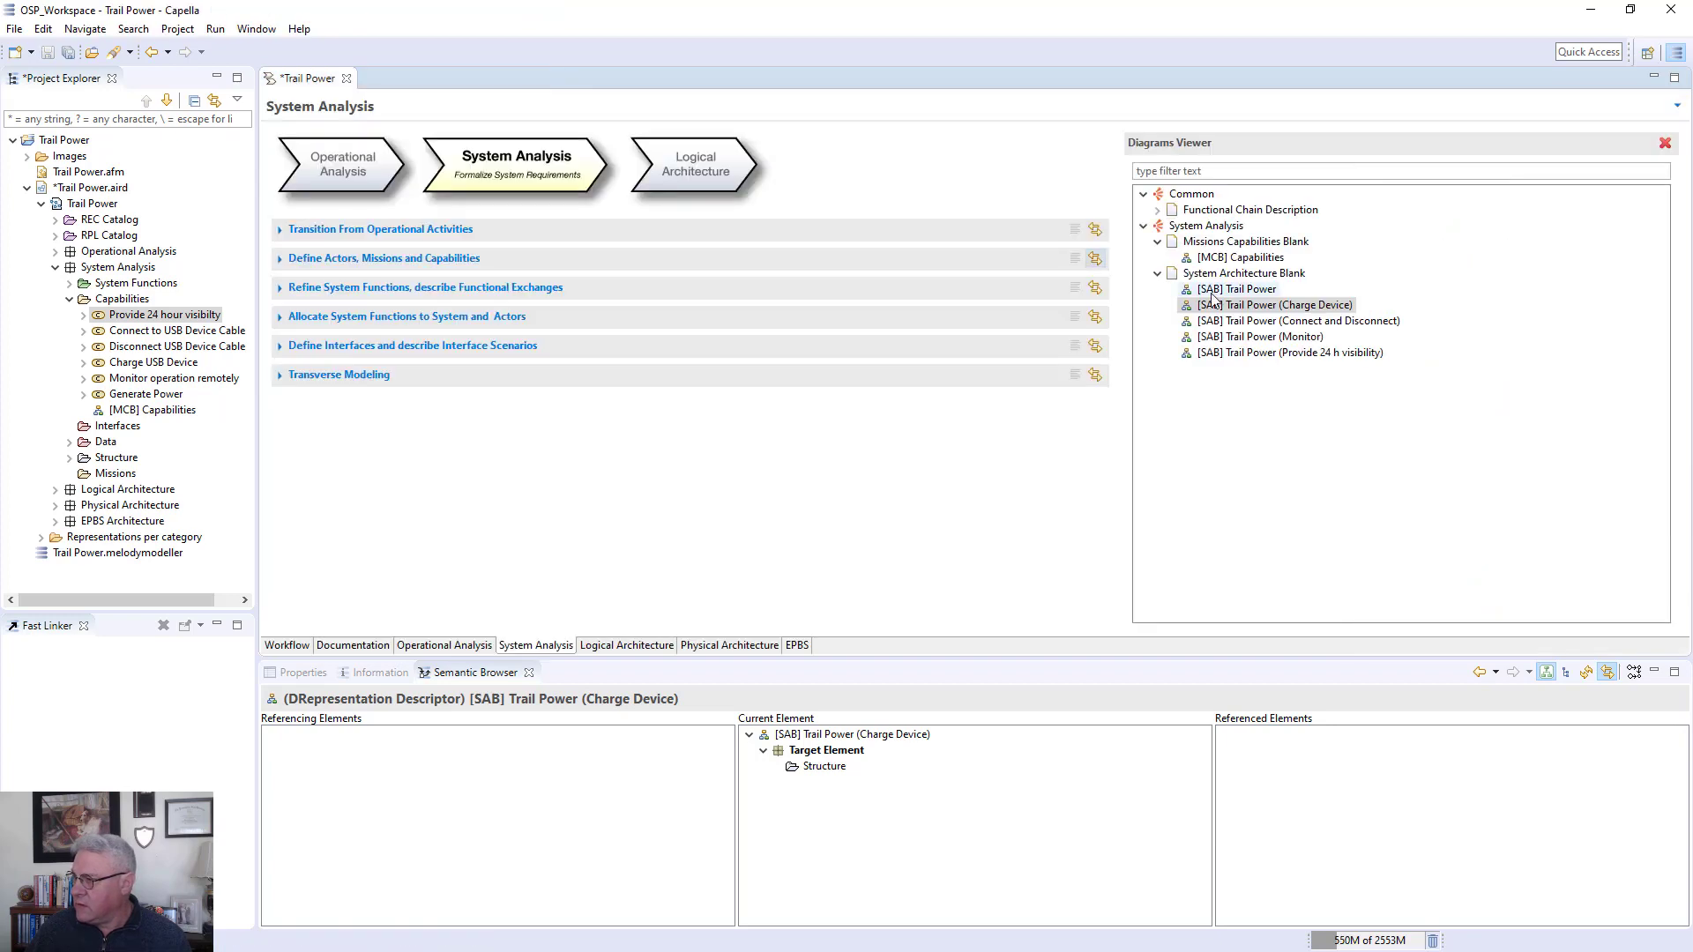
{"action": "double_click", "coordinate": [1235, 321]}
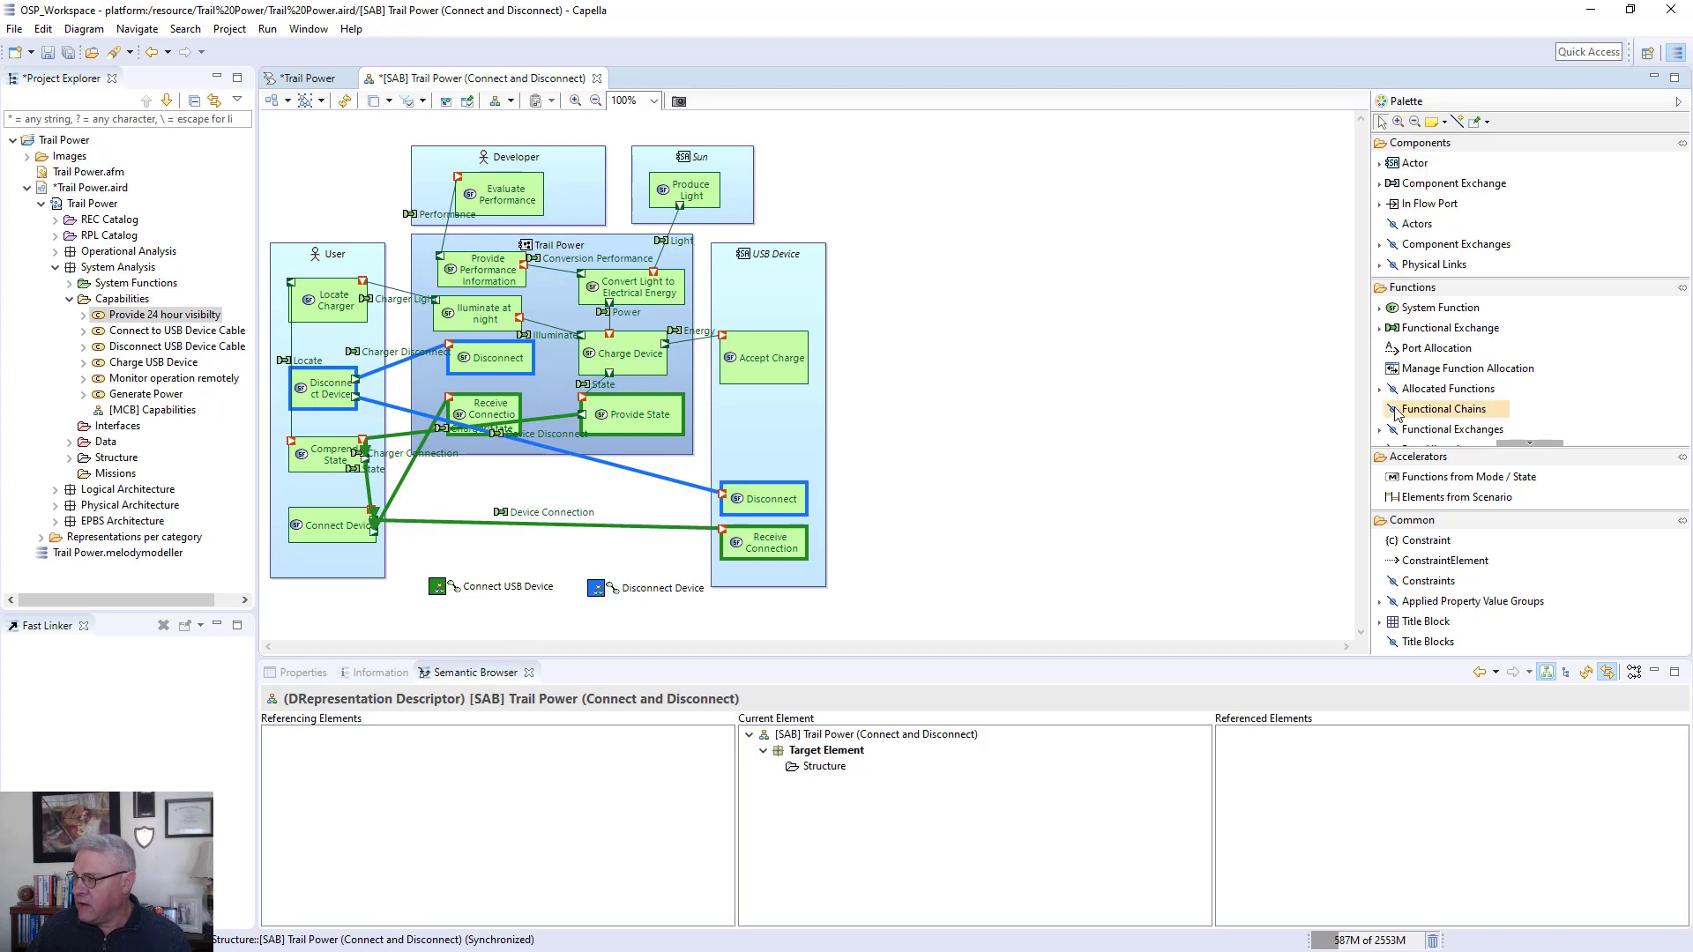
Add the existing Provide 24 hour visibility functional chain to the functional chains shown in the Connect and Disconnect diagram
{"action": "left_click", "coordinate": [1415, 457]}
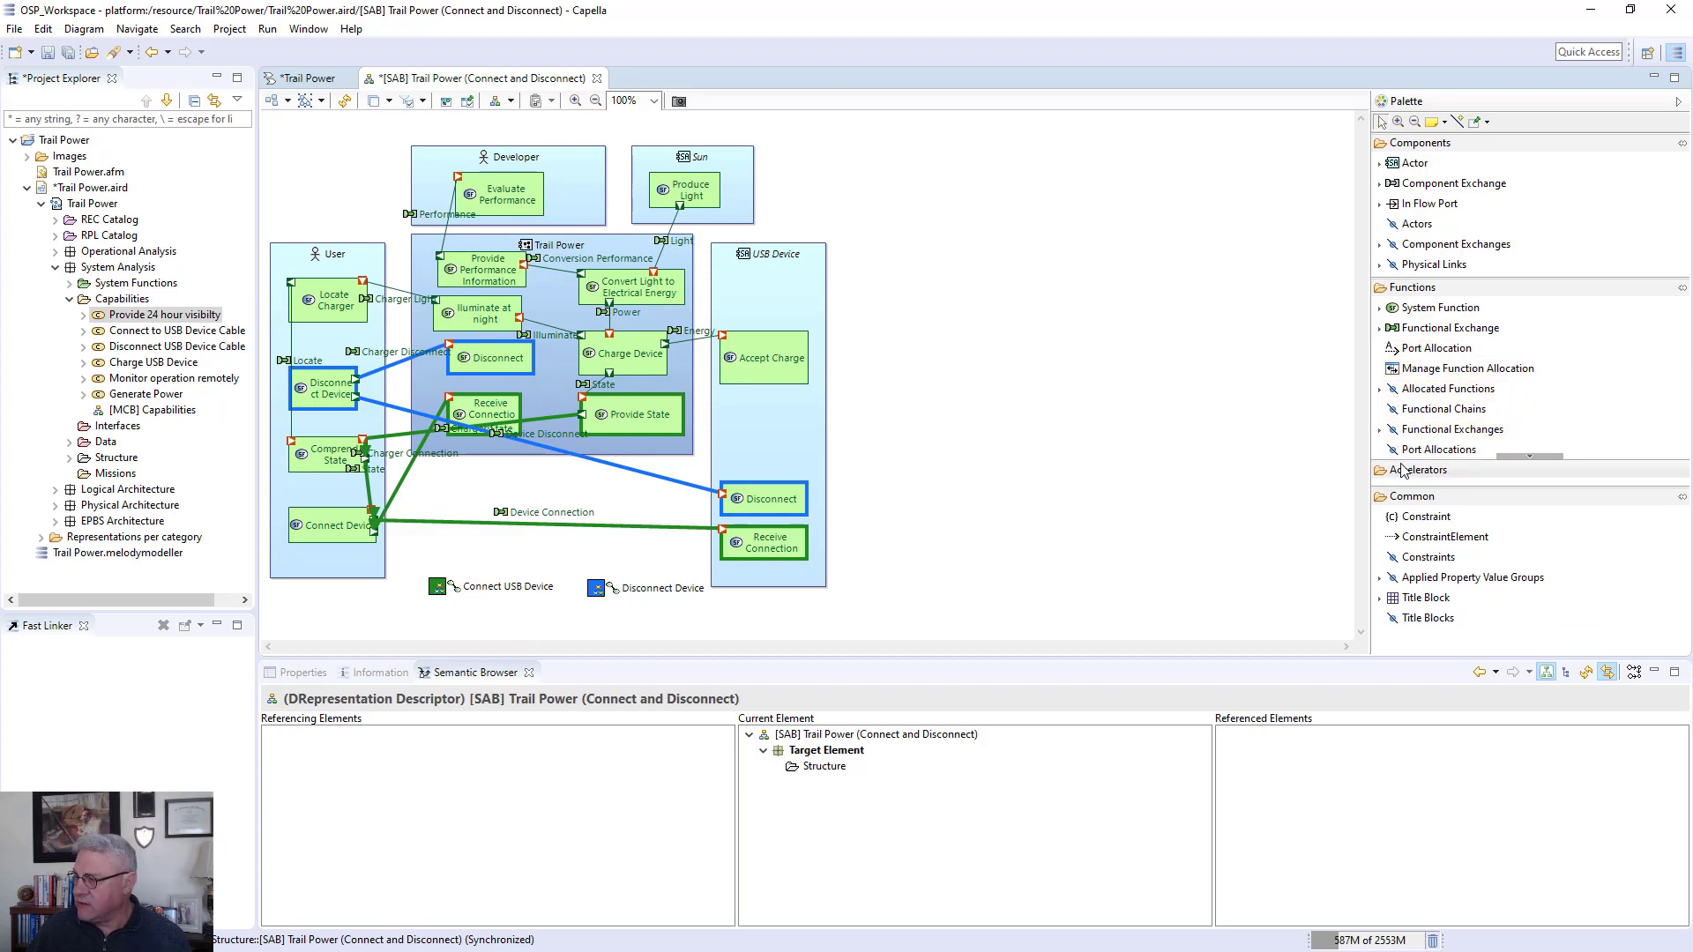
{"action": "left_click", "coordinate": [1393, 414]}
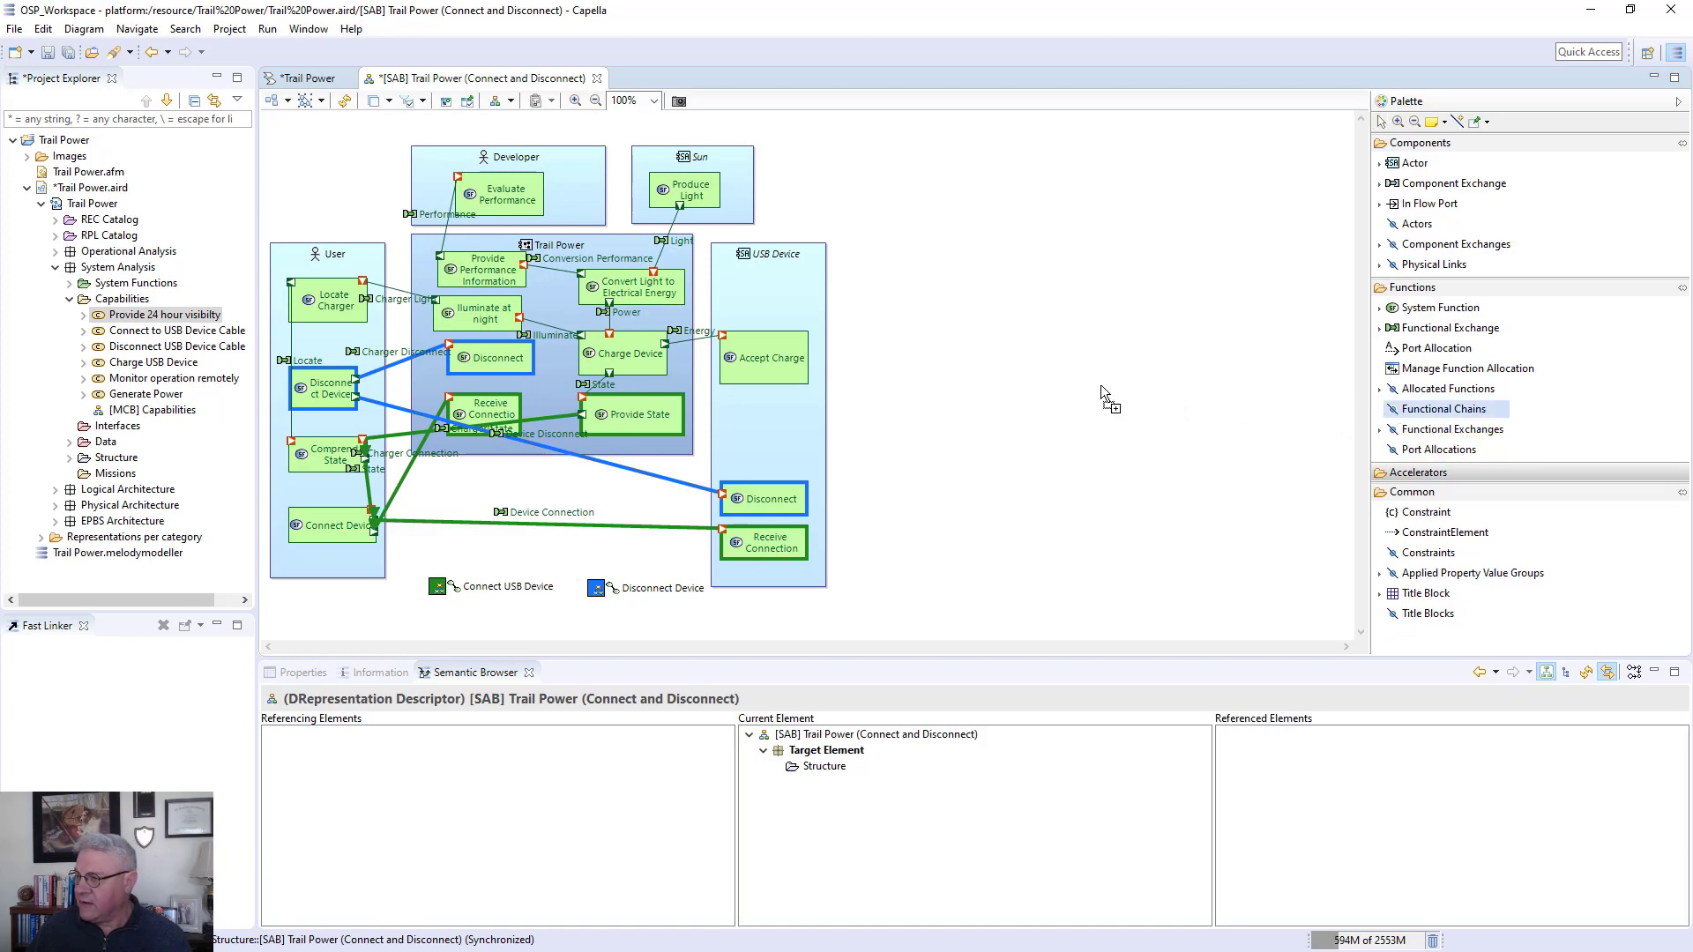
{"action": "left_click", "coordinate": [949, 375]}
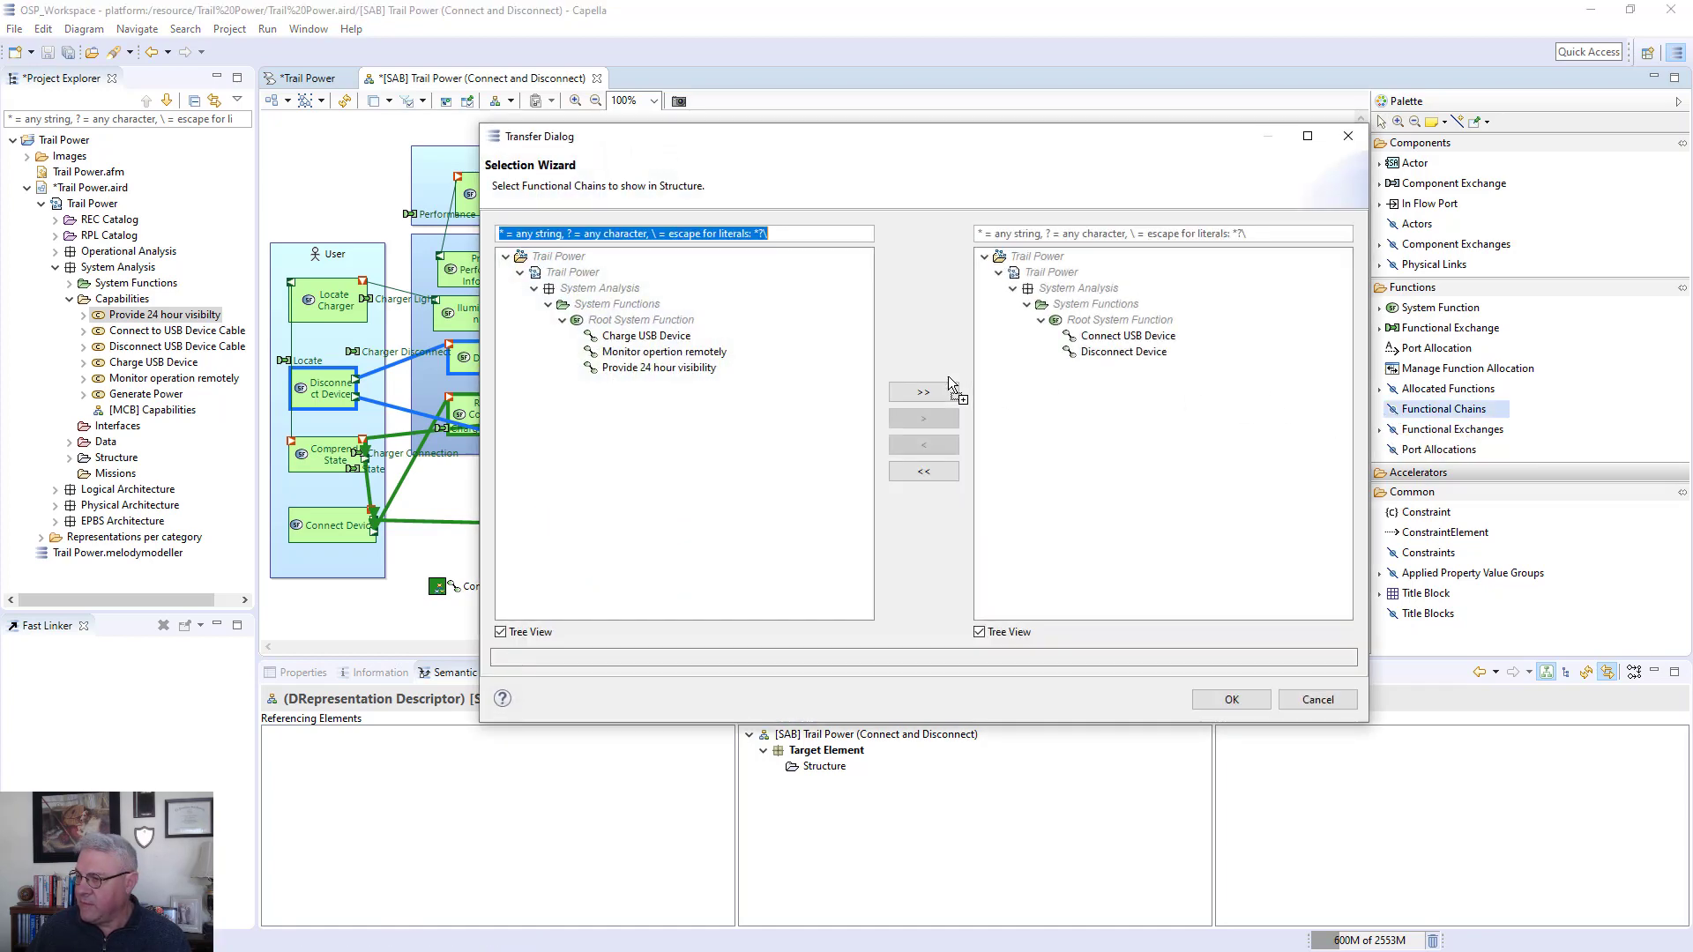
{"action": "left_click", "coordinate": [616, 371]}
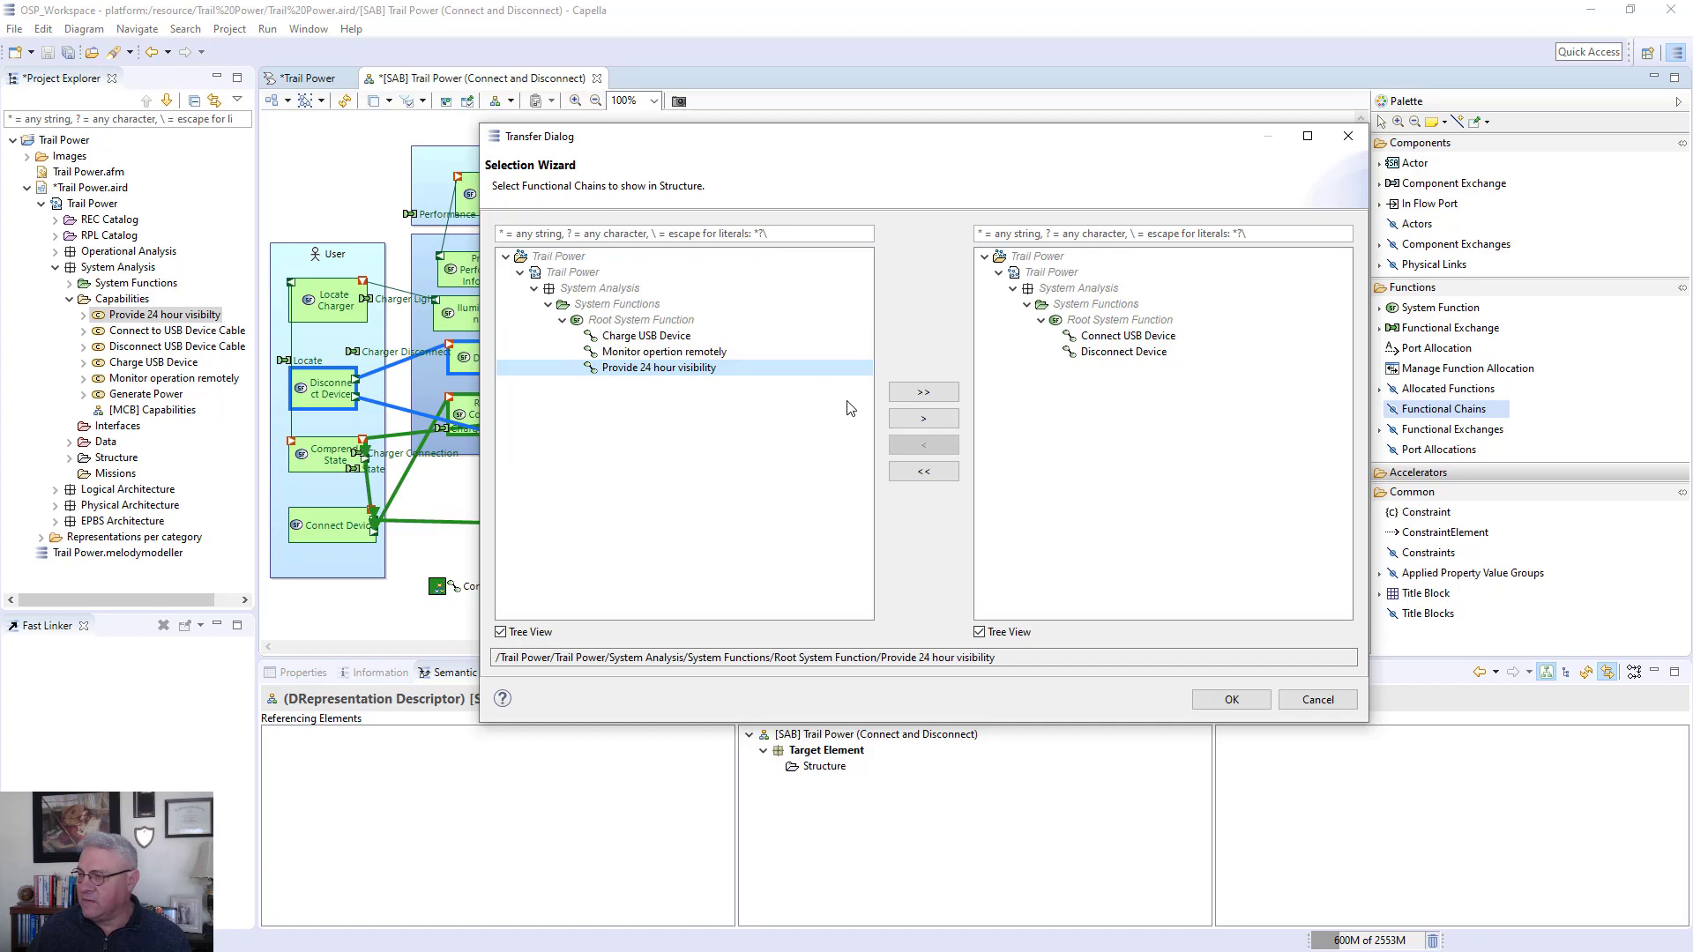
{"action": "left_click", "coordinate": [917, 418]}
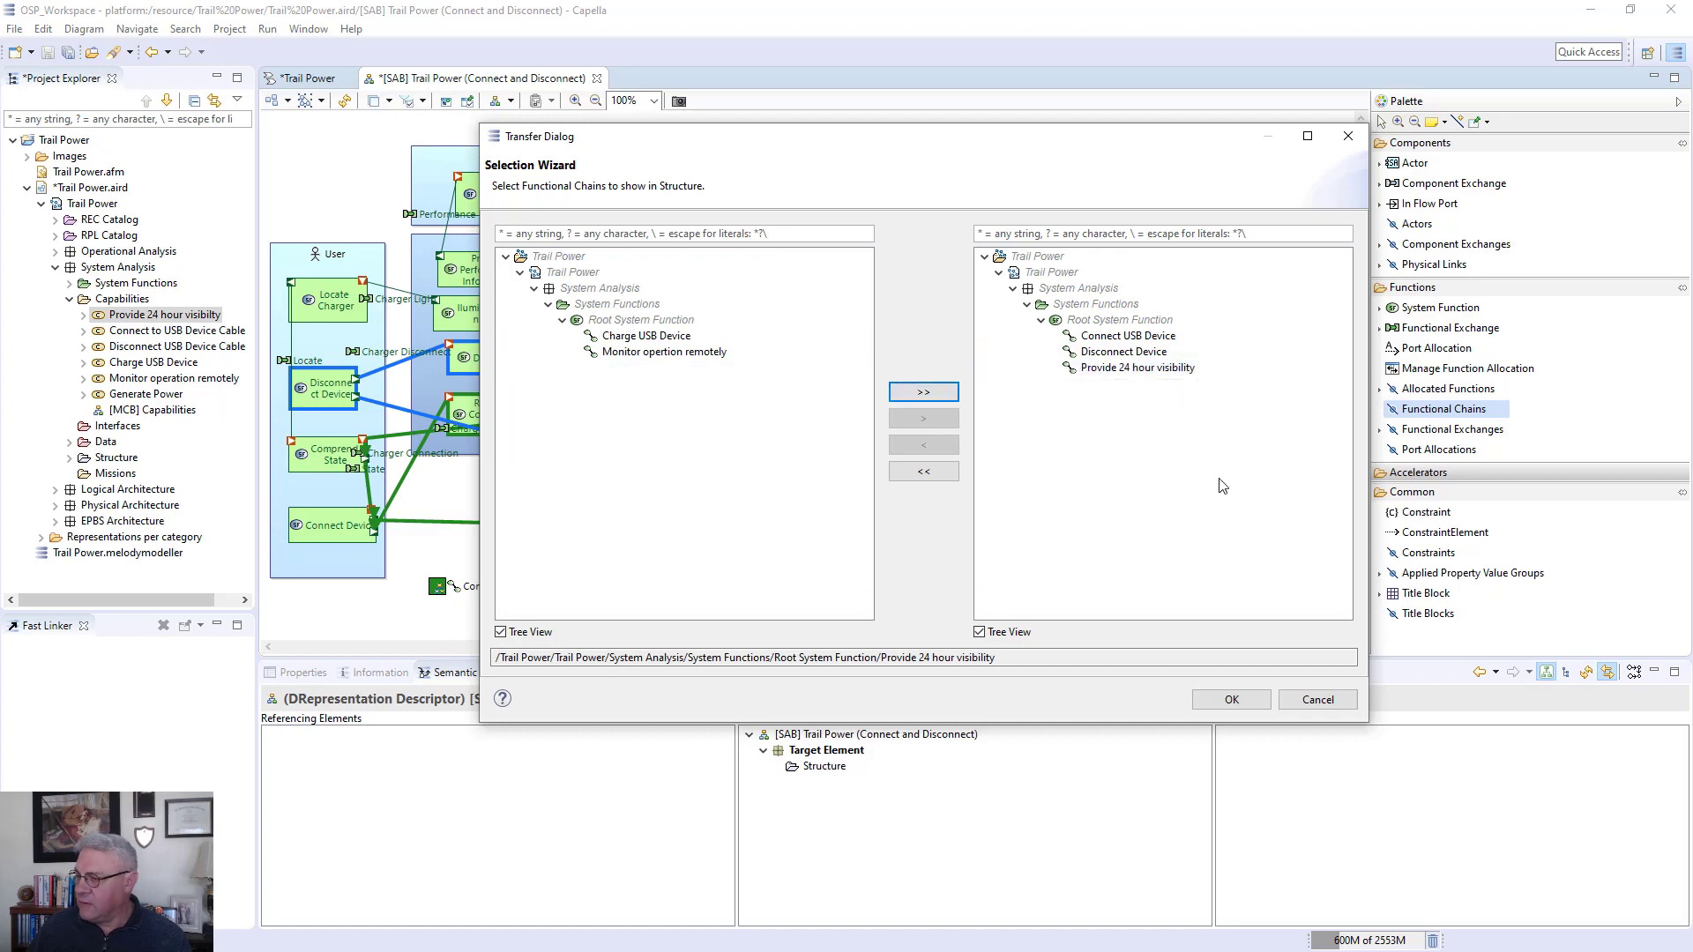
{"action": "left_click", "coordinate": [1228, 700]}
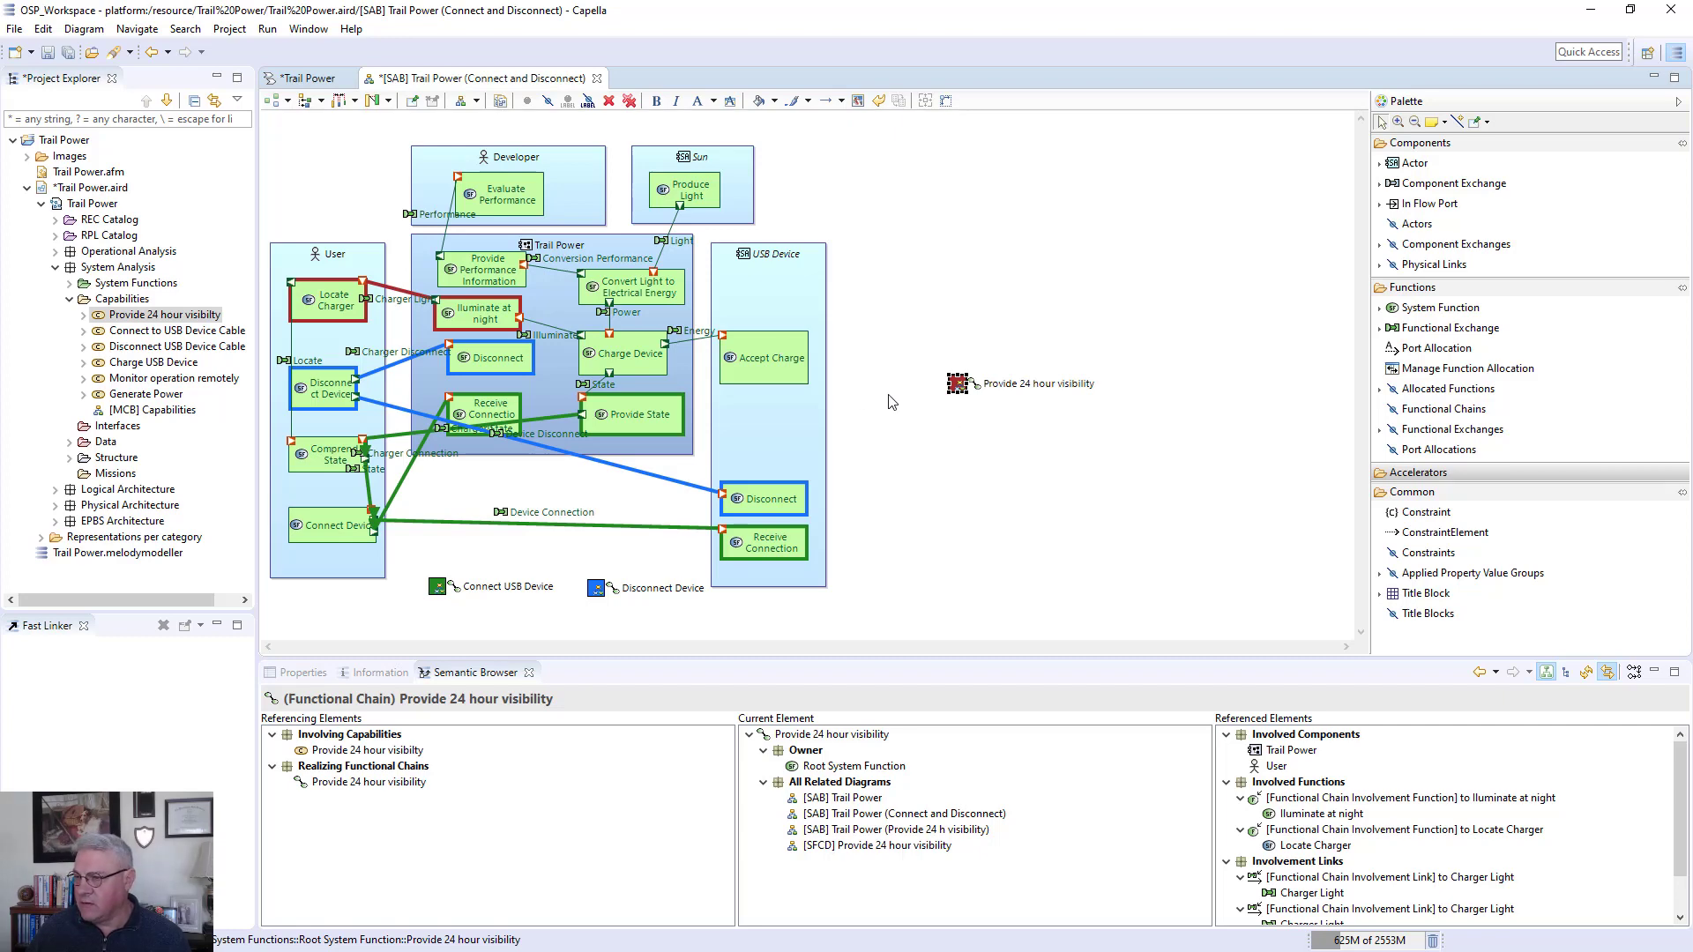
Locate the Provide 24 hour visibility functional chain in the project tree from the diagram, then close the Connect and Disconnect diagram
{"action": "right_click", "coordinate": [955, 386]}
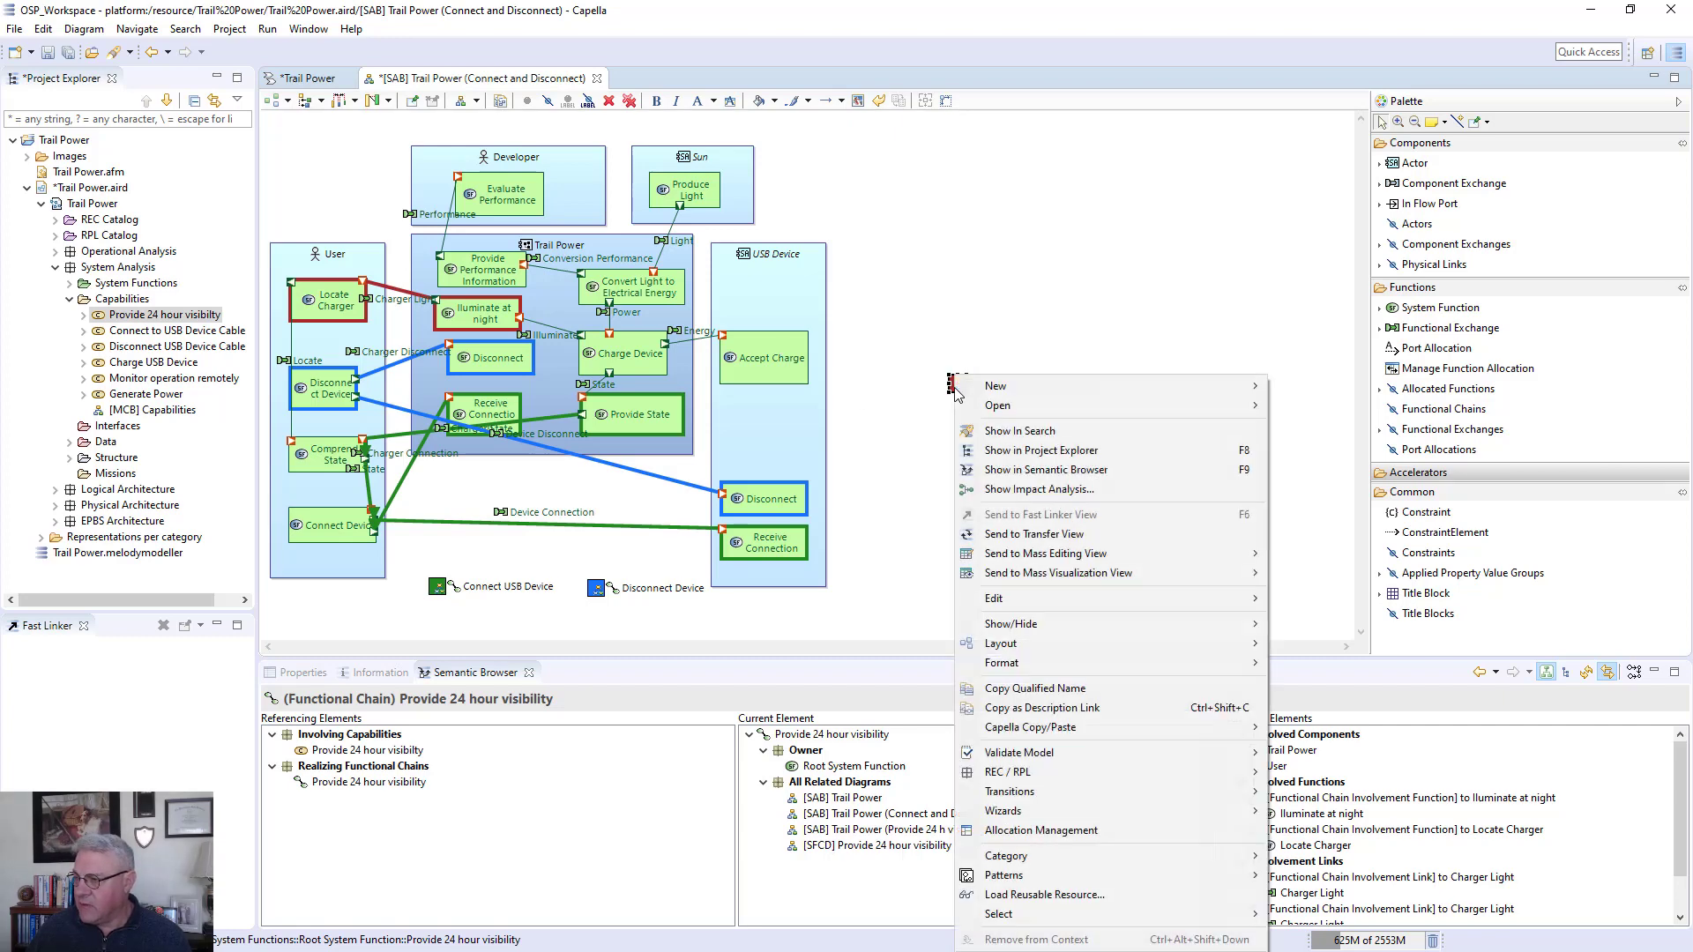
{"action": "left_click", "coordinate": [975, 451]}
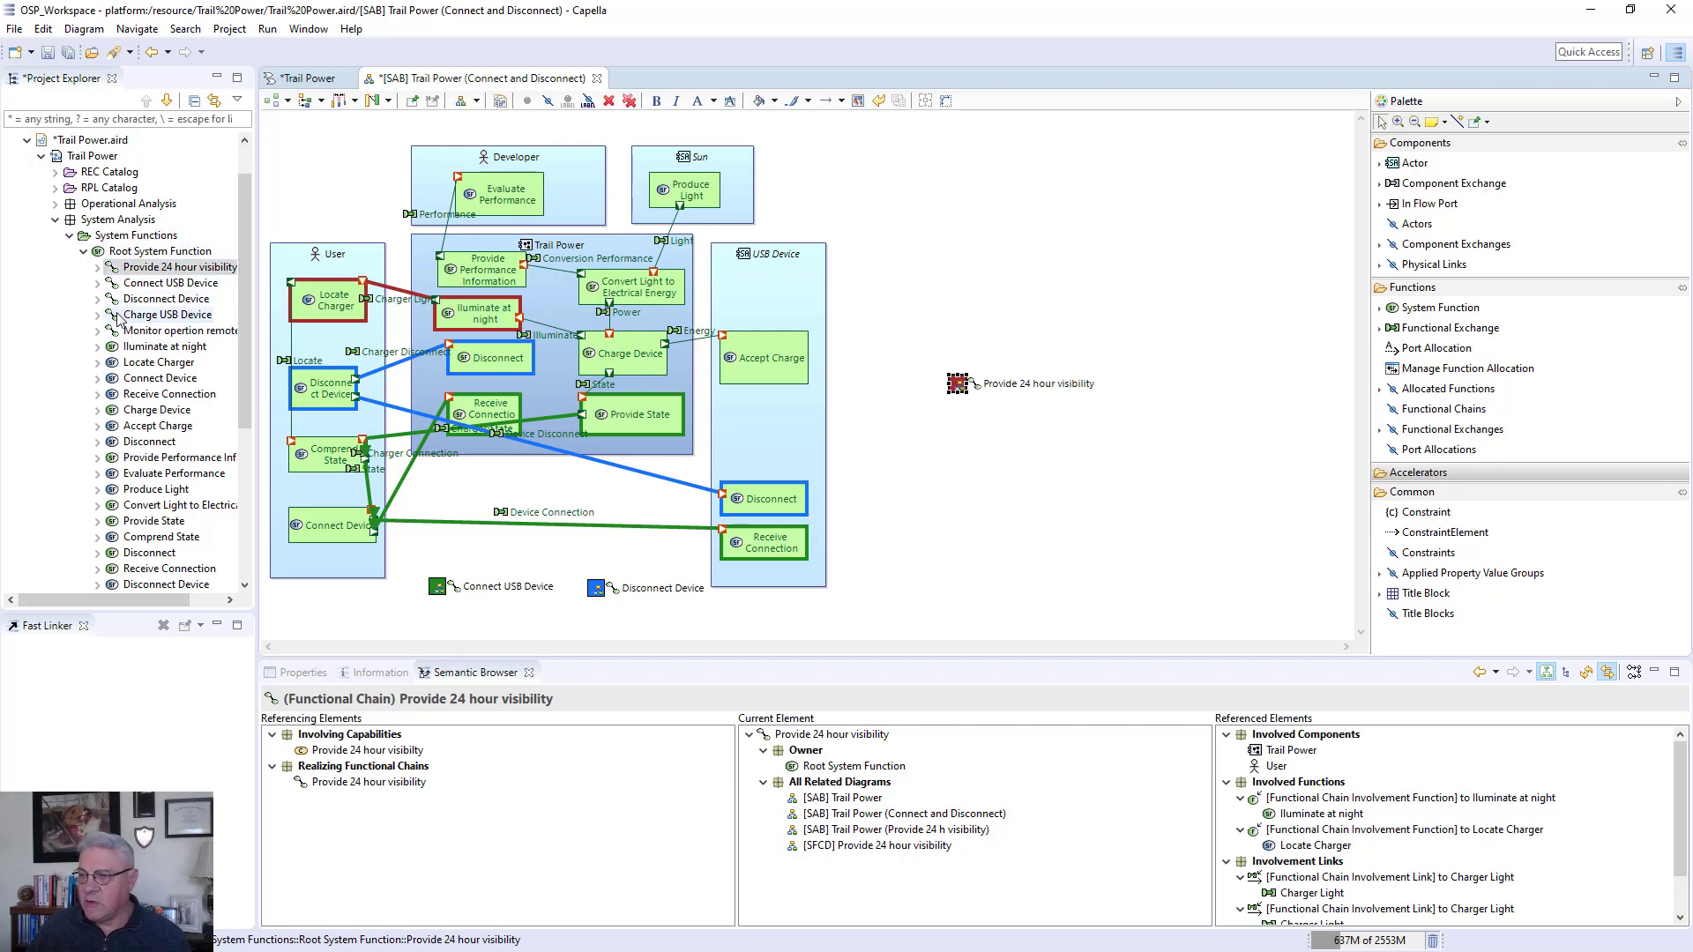
{"action": "left_click", "coordinate": [962, 483]}
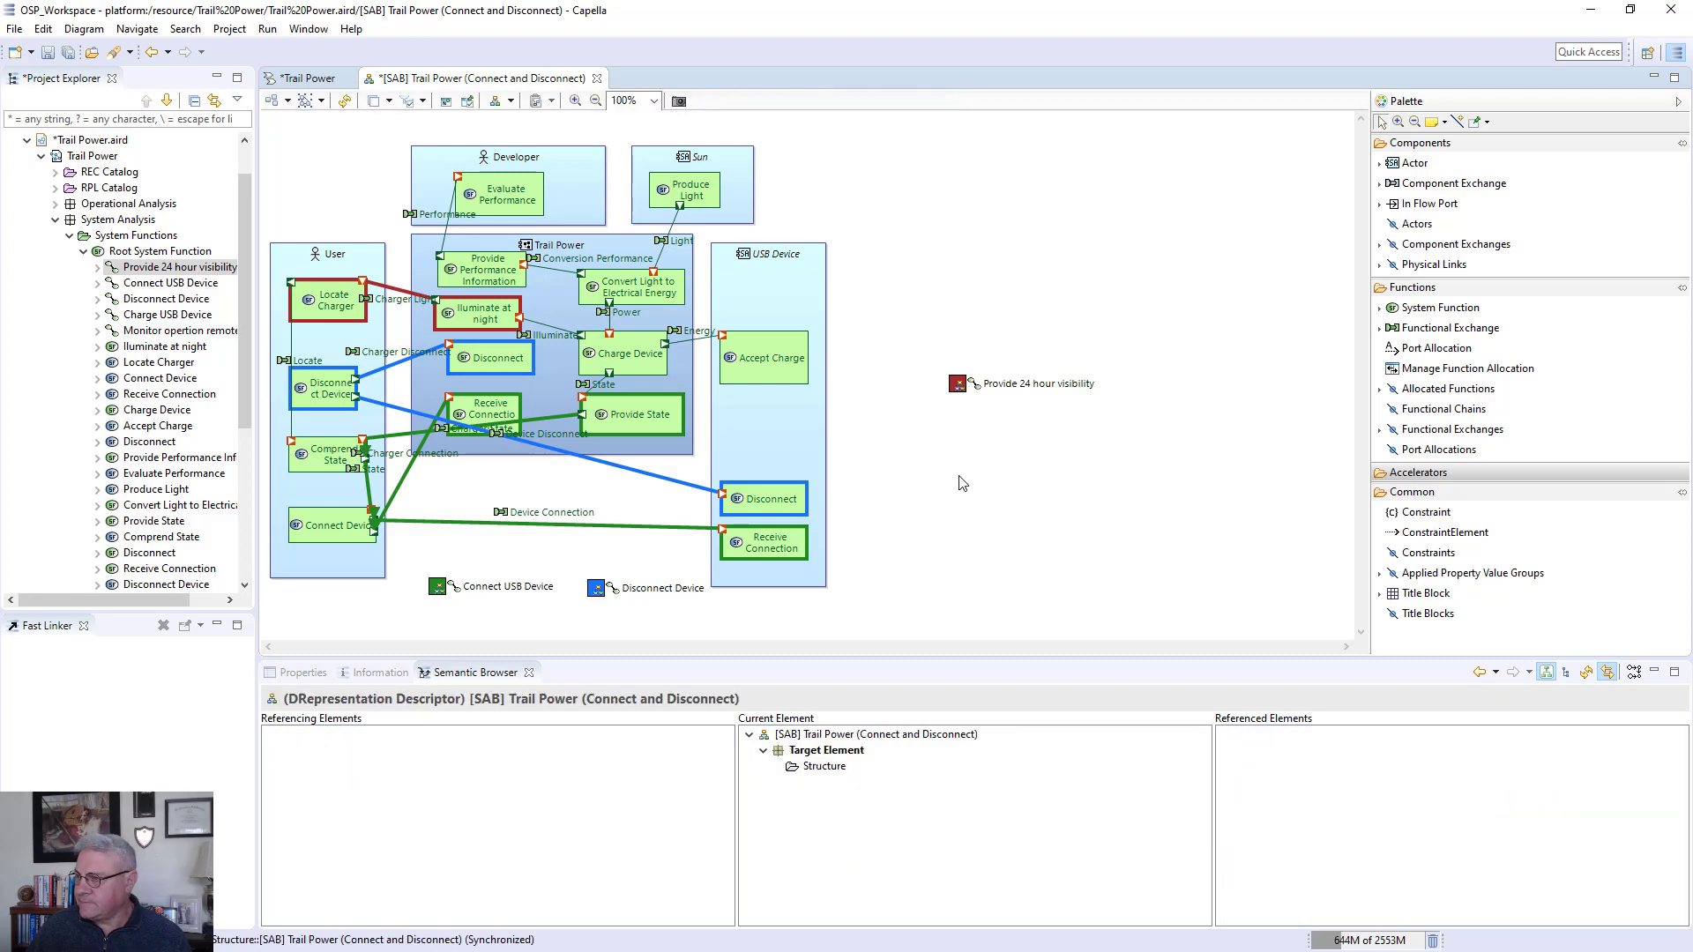
{"action": "left_click", "coordinate": [597, 78]}
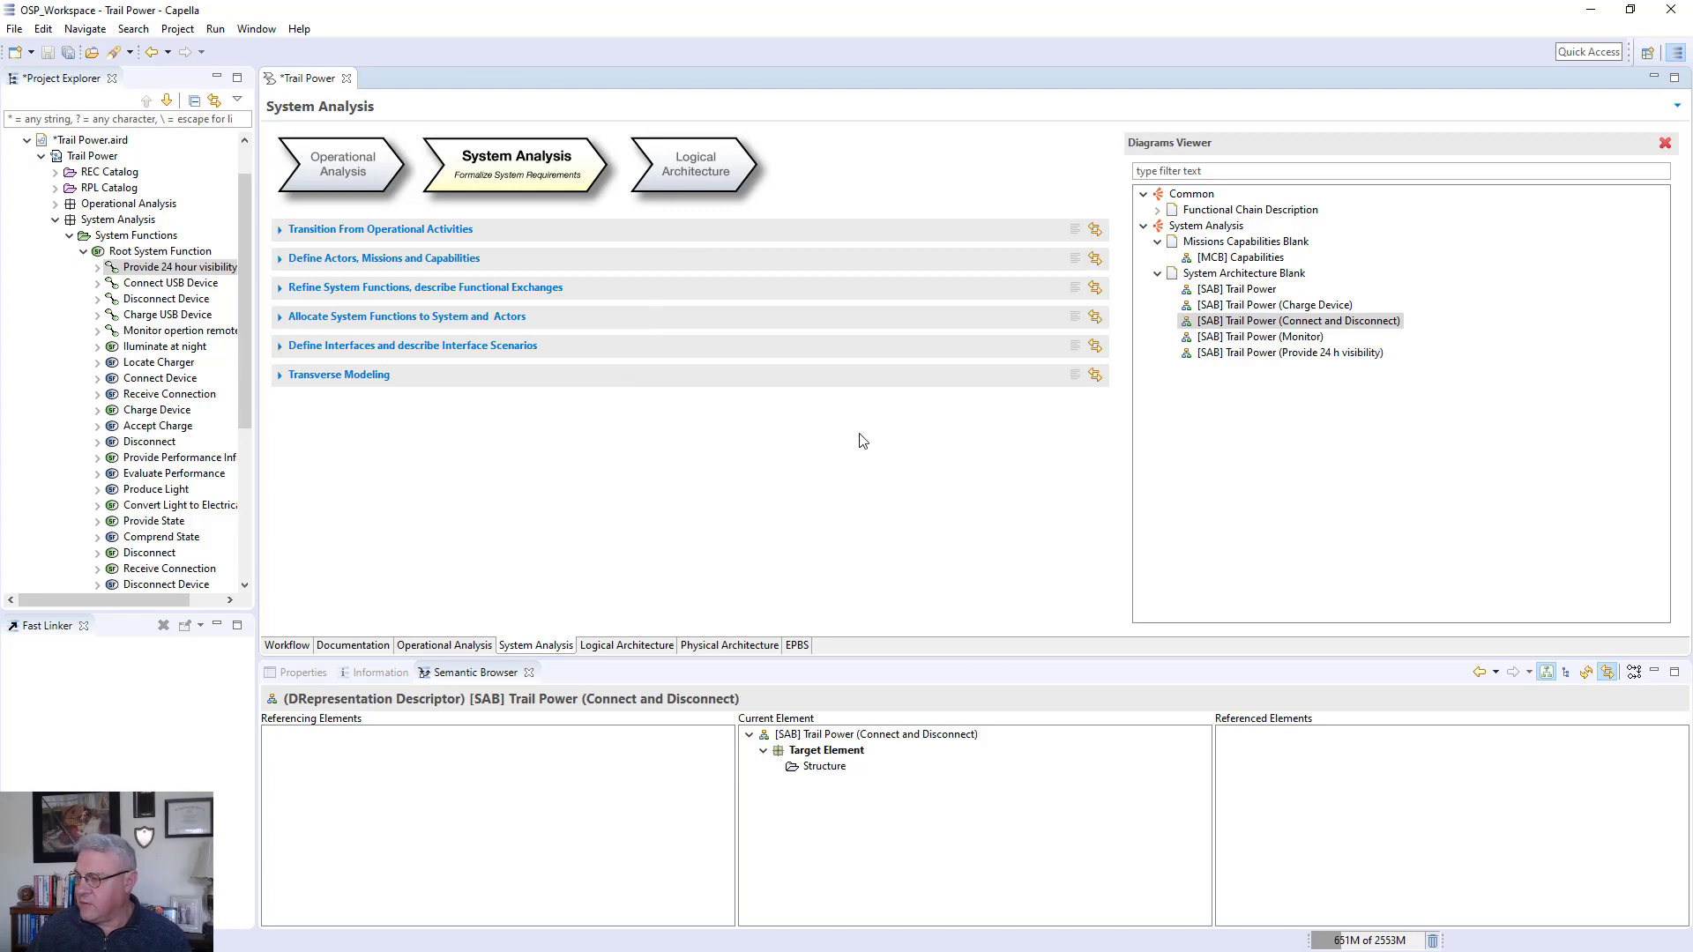
Clone the [SAB] Trail Power system architecture diagram
{"action": "left_click", "coordinate": [1186, 295]}
{"action": "right_click", "coordinate": [1186, 295]}
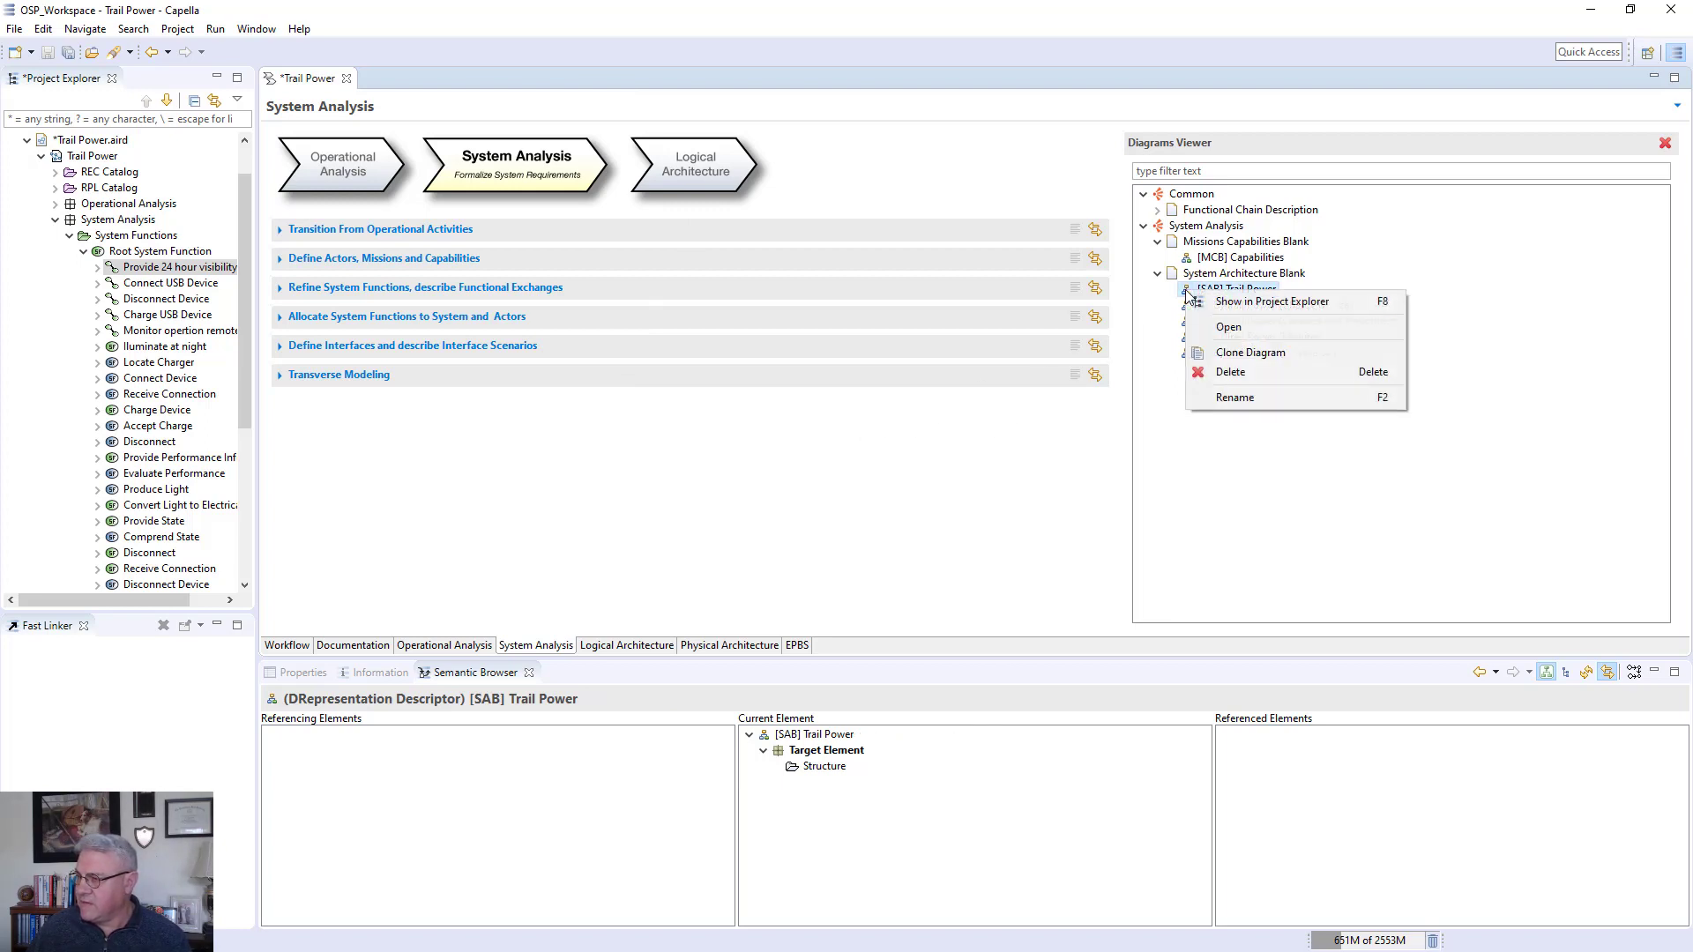
{"action": "left_click", "coordinate": [1213, 353]}
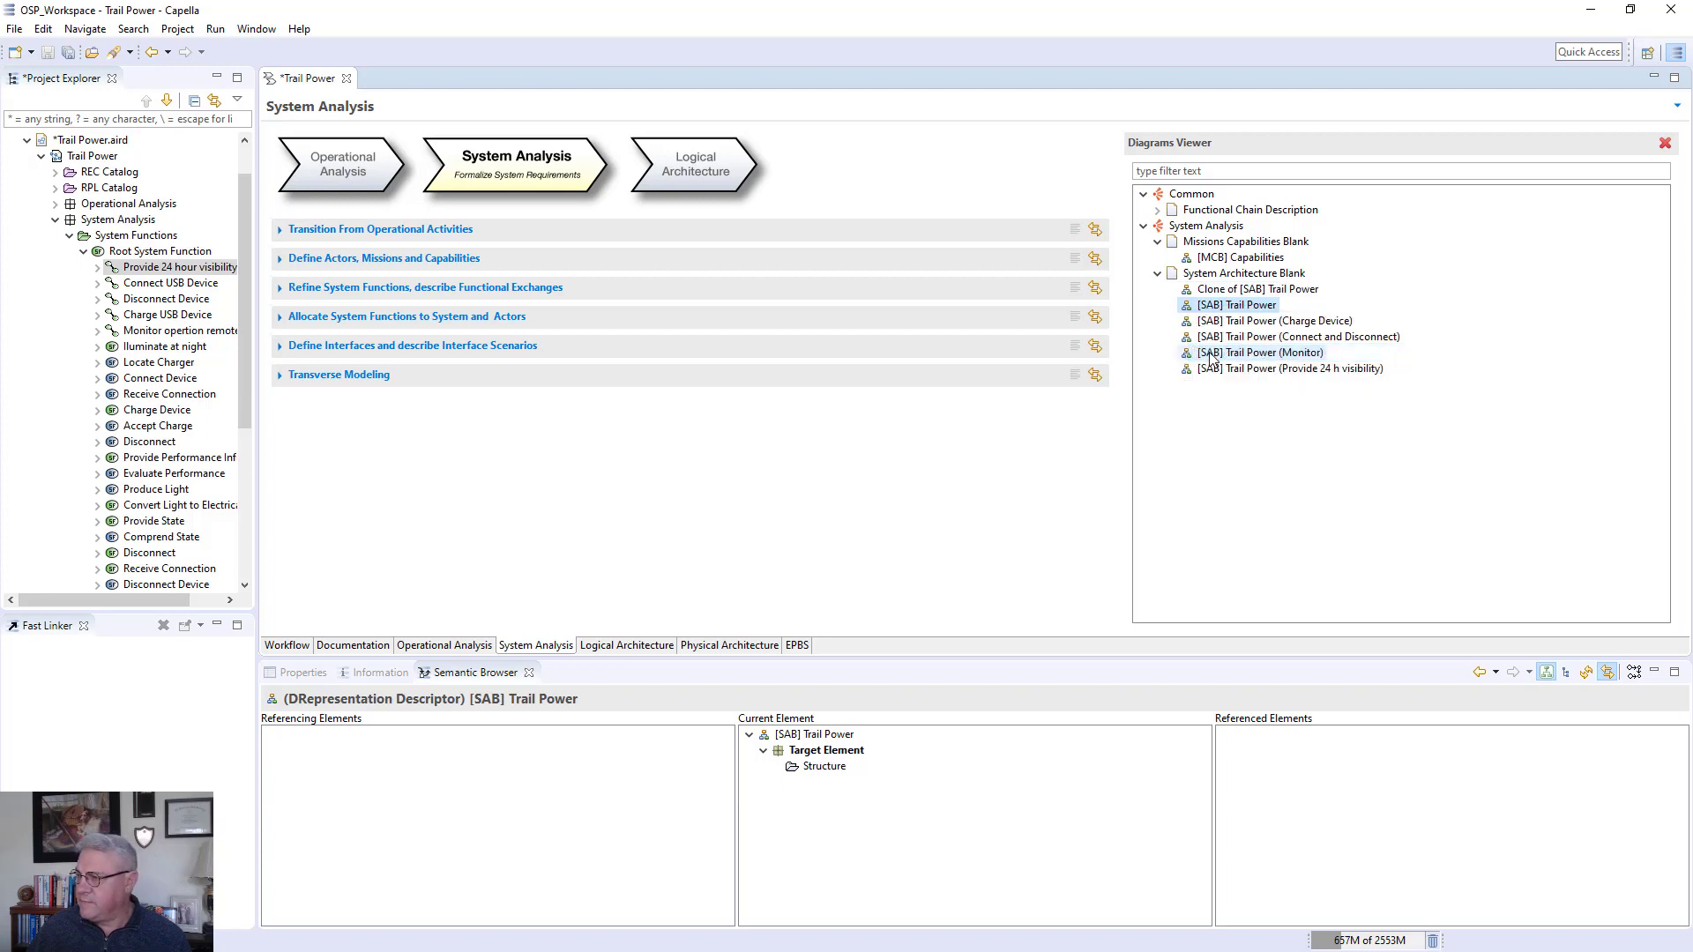
Rename the cloned diagram as "[SAB] Trail Power - User Only"
{"action": "left_click", "coordinate": [1210, 293]}
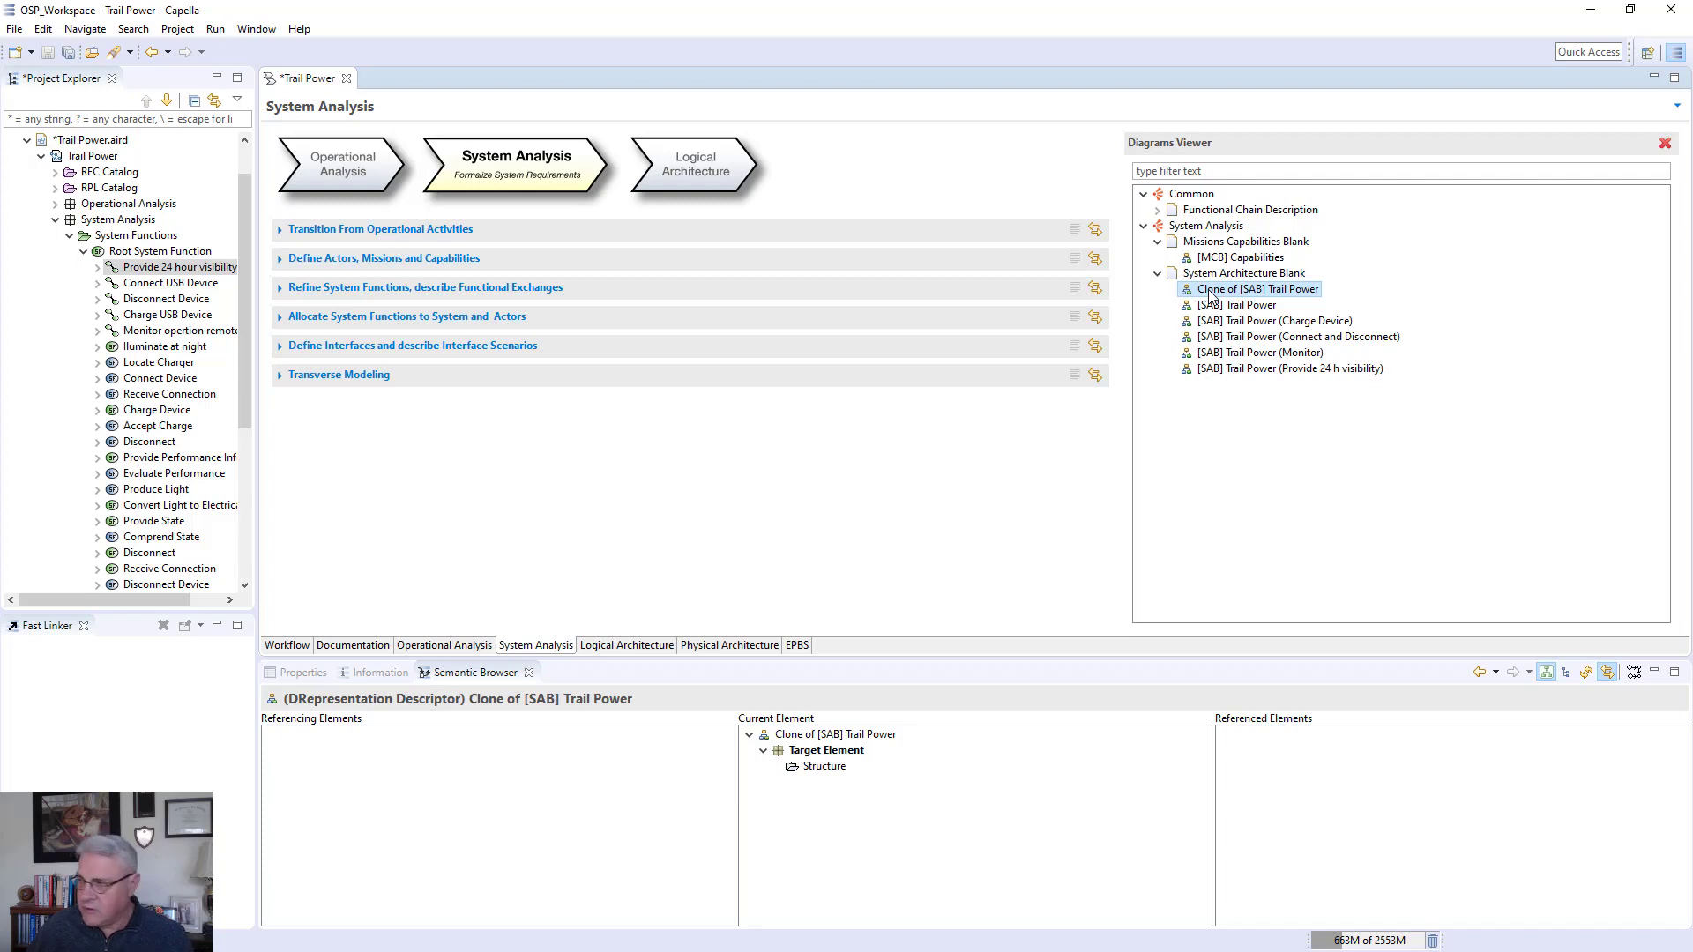
{"action": "right_click", "coordinate": [1236, 291]}
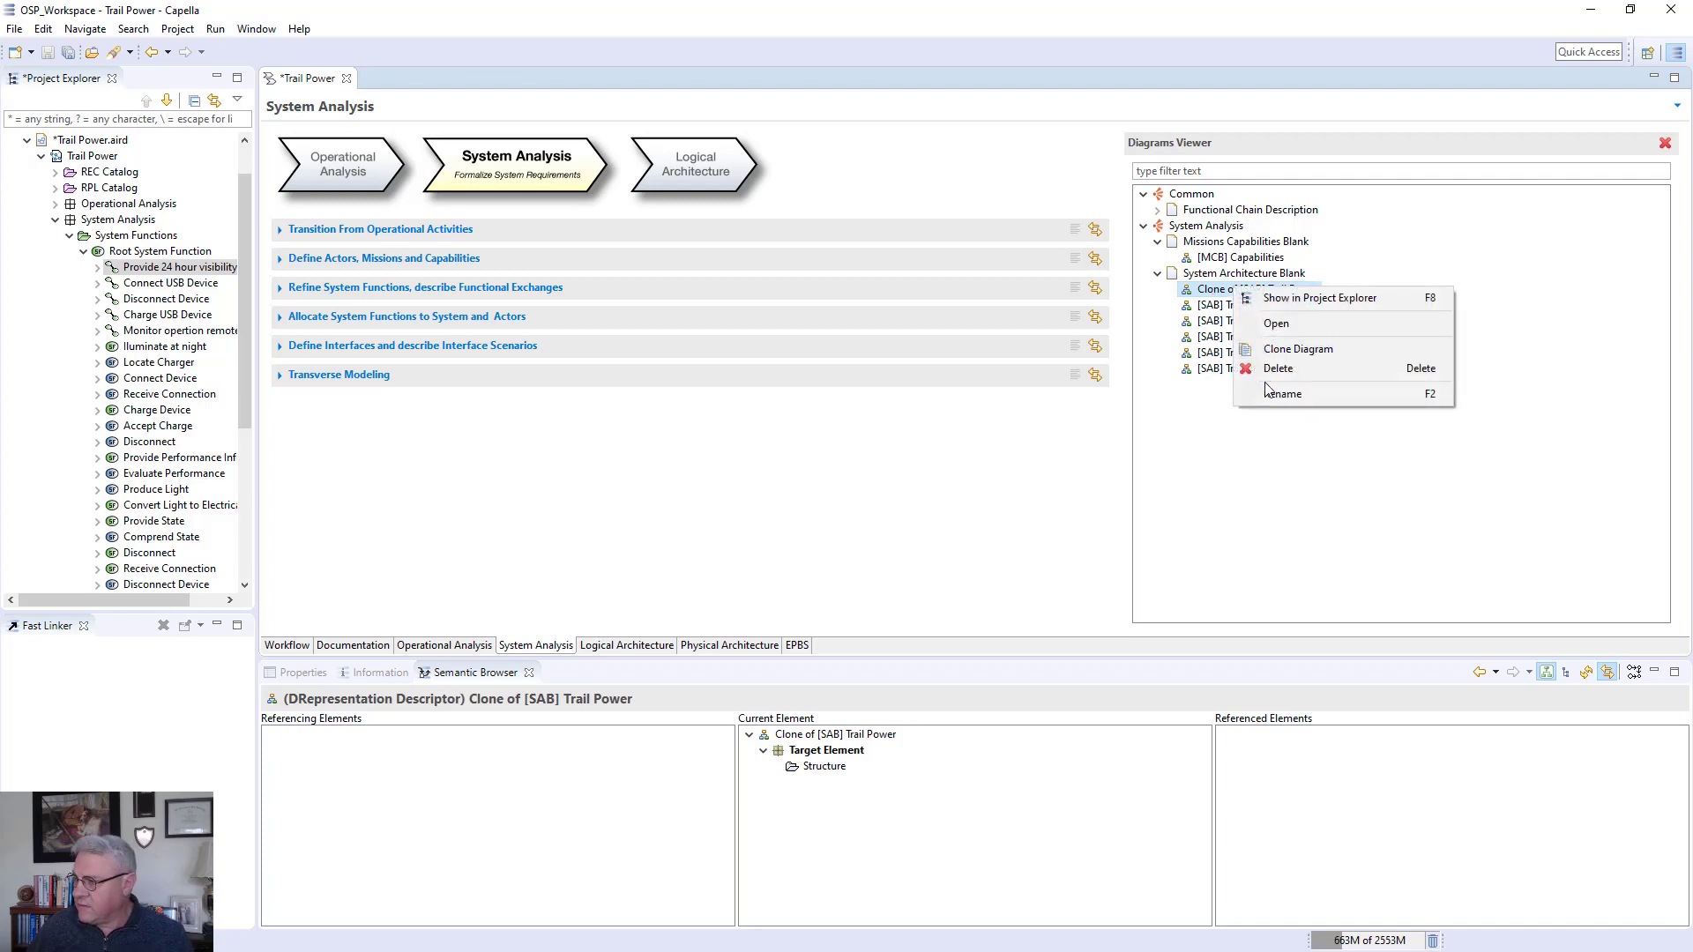
{"action": "left_click", "coordinate": [1311, 394]}
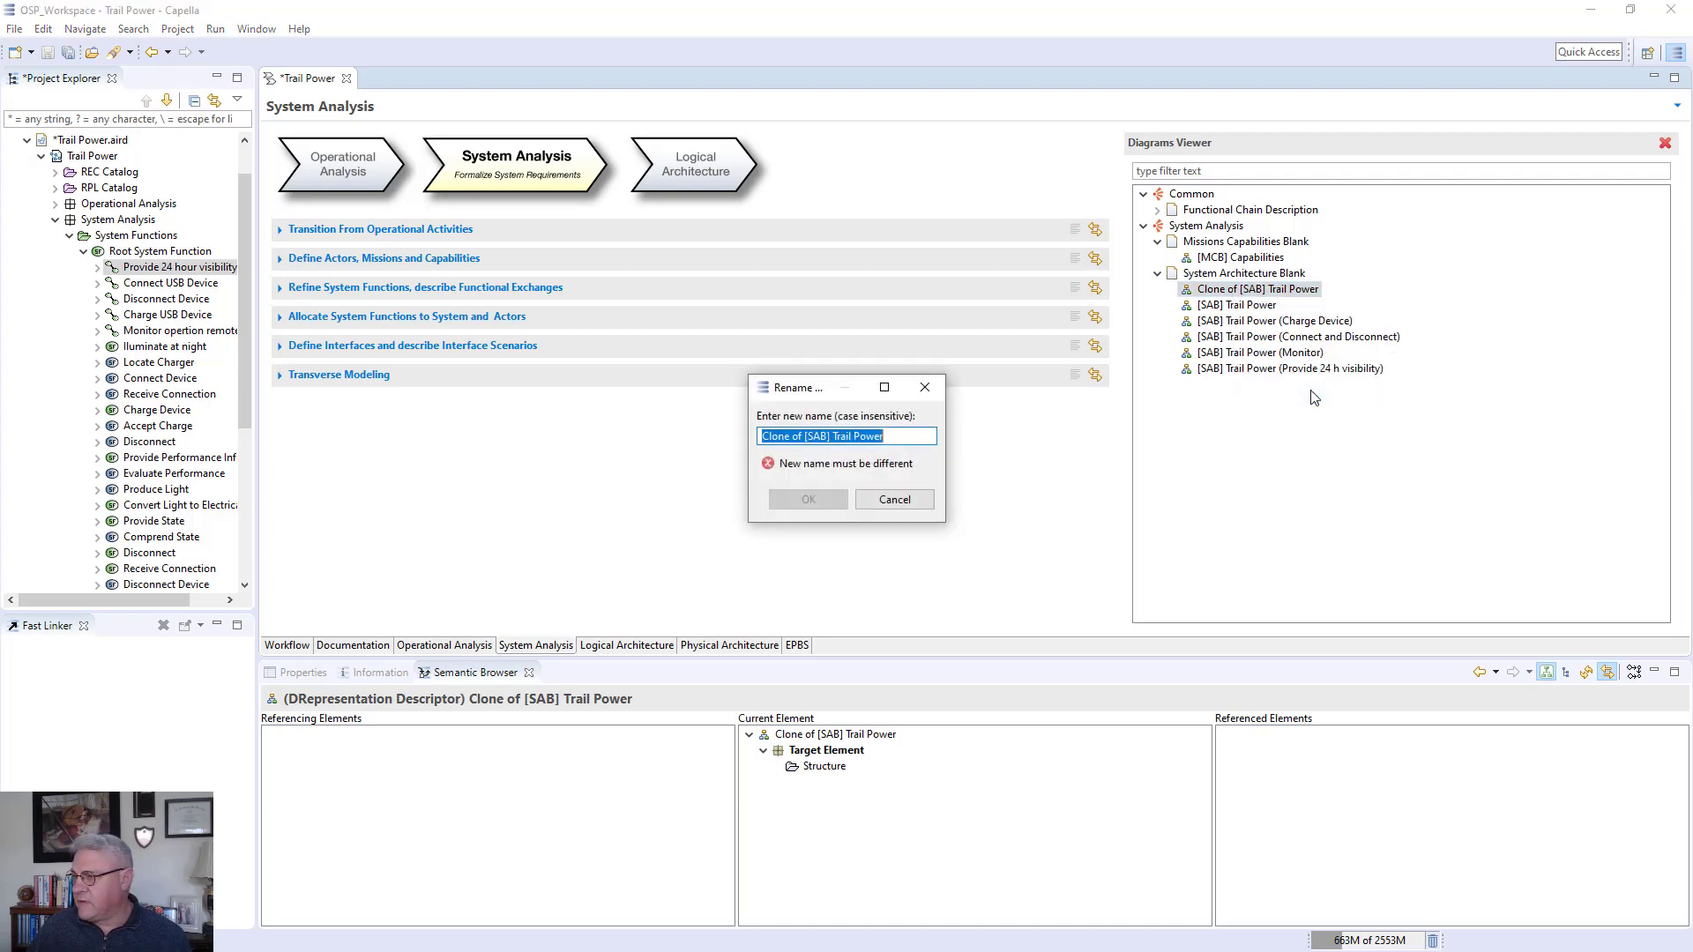
{"action": "left_click", "coordinate": [804, 436]}
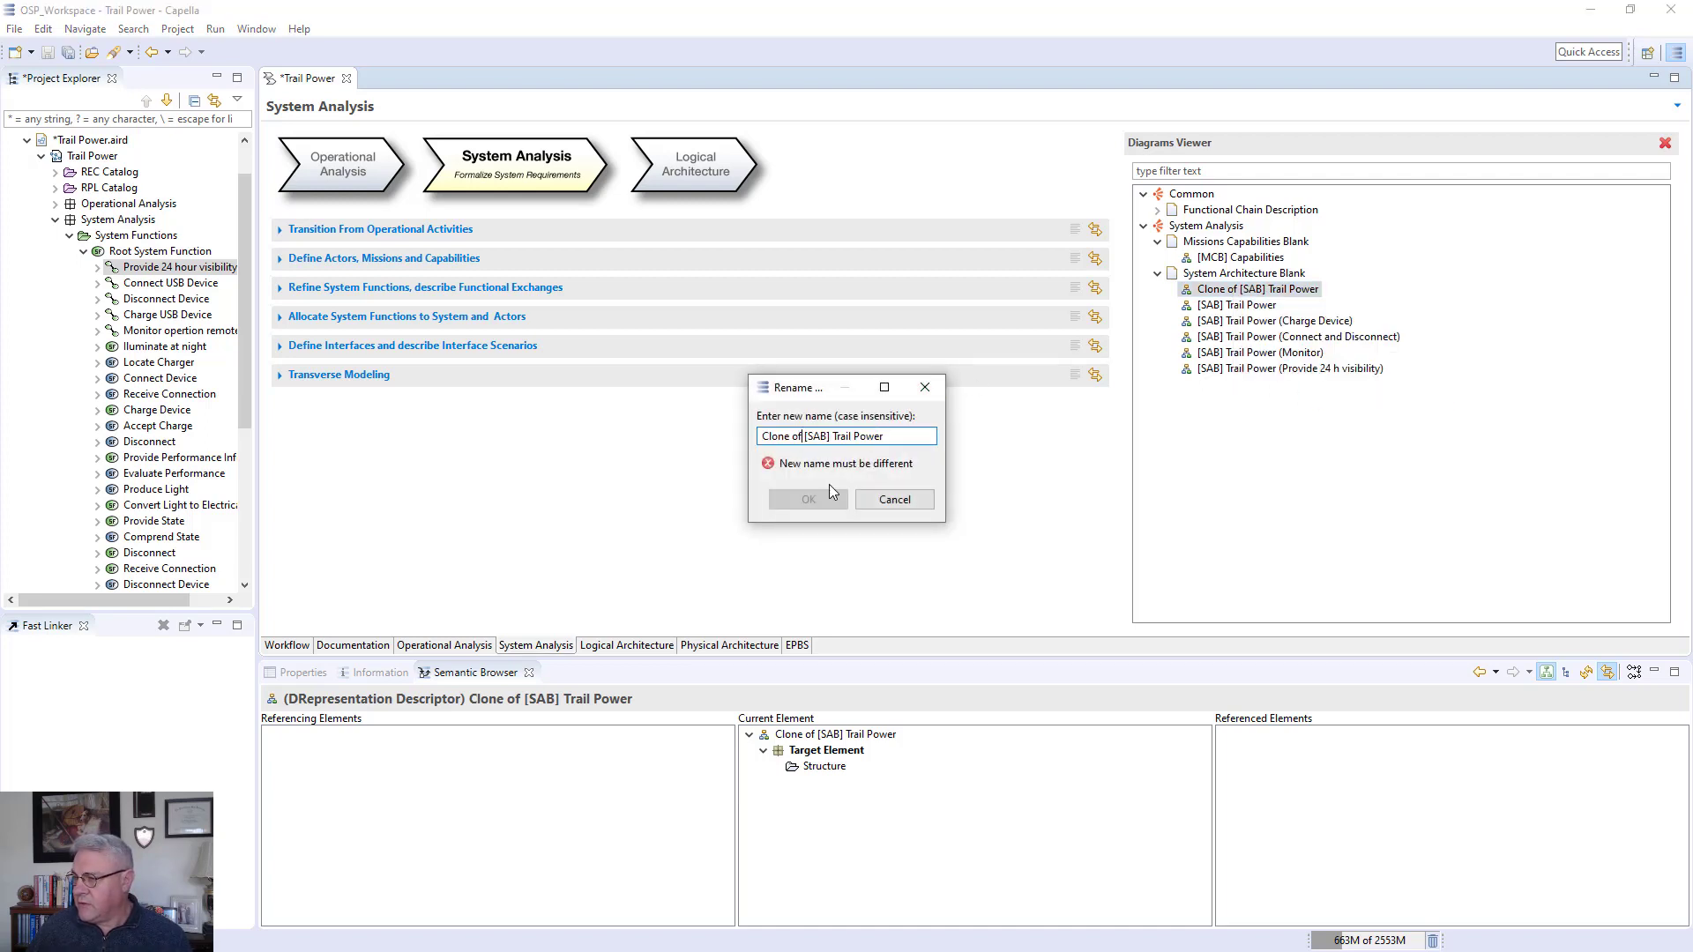
{"action": "key", "text": "BackSpace"}
{"action": "key", "text": "BackSpace"}
{"action": "key", "text": "BackSpace"}
{"action": "key", "text": "BackSpace"}
{"action": "key", "text": "BackSpace"}
{"action": "key", "text": "BackSpace"}
{"action": "key", "text": "BackSpace"}
{"action": "key", "text": "BackSpace"}
{"action": "key", "text": "BackSpace"}
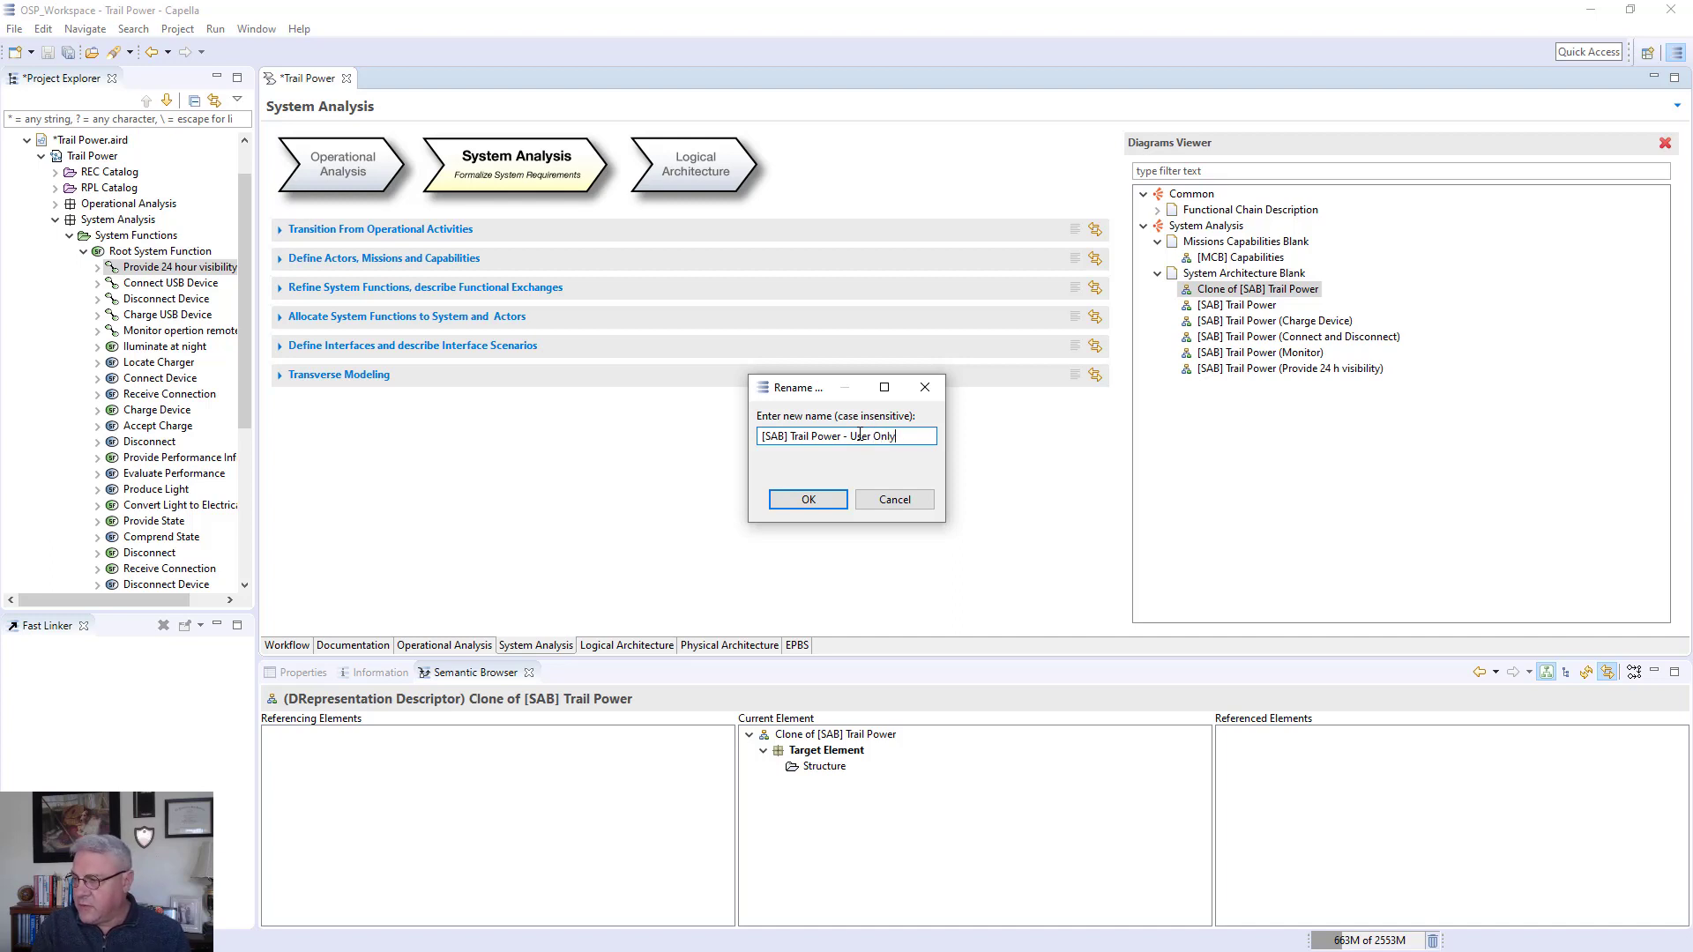
{"action": "key", "text": "Return"}
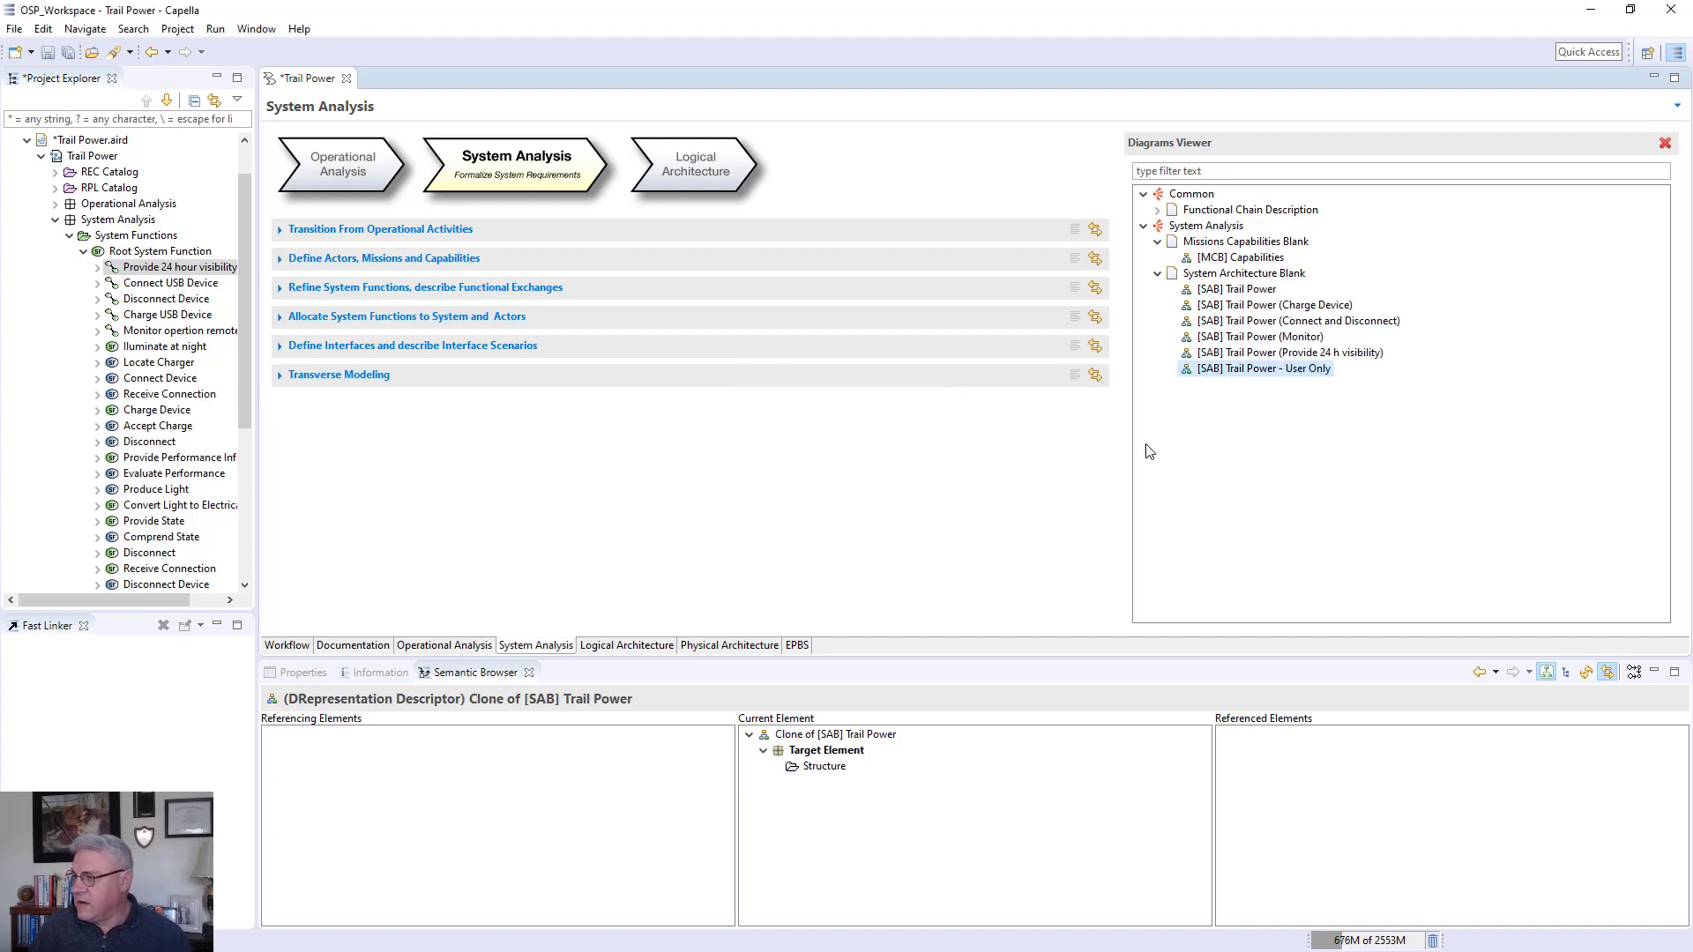
Open the [SAB] Trail Power - User Only diagram and remove the Developer actor and Provide Performance Information function from the diagram only
{"action": "double_click", "coordinate": [1201, 366]}
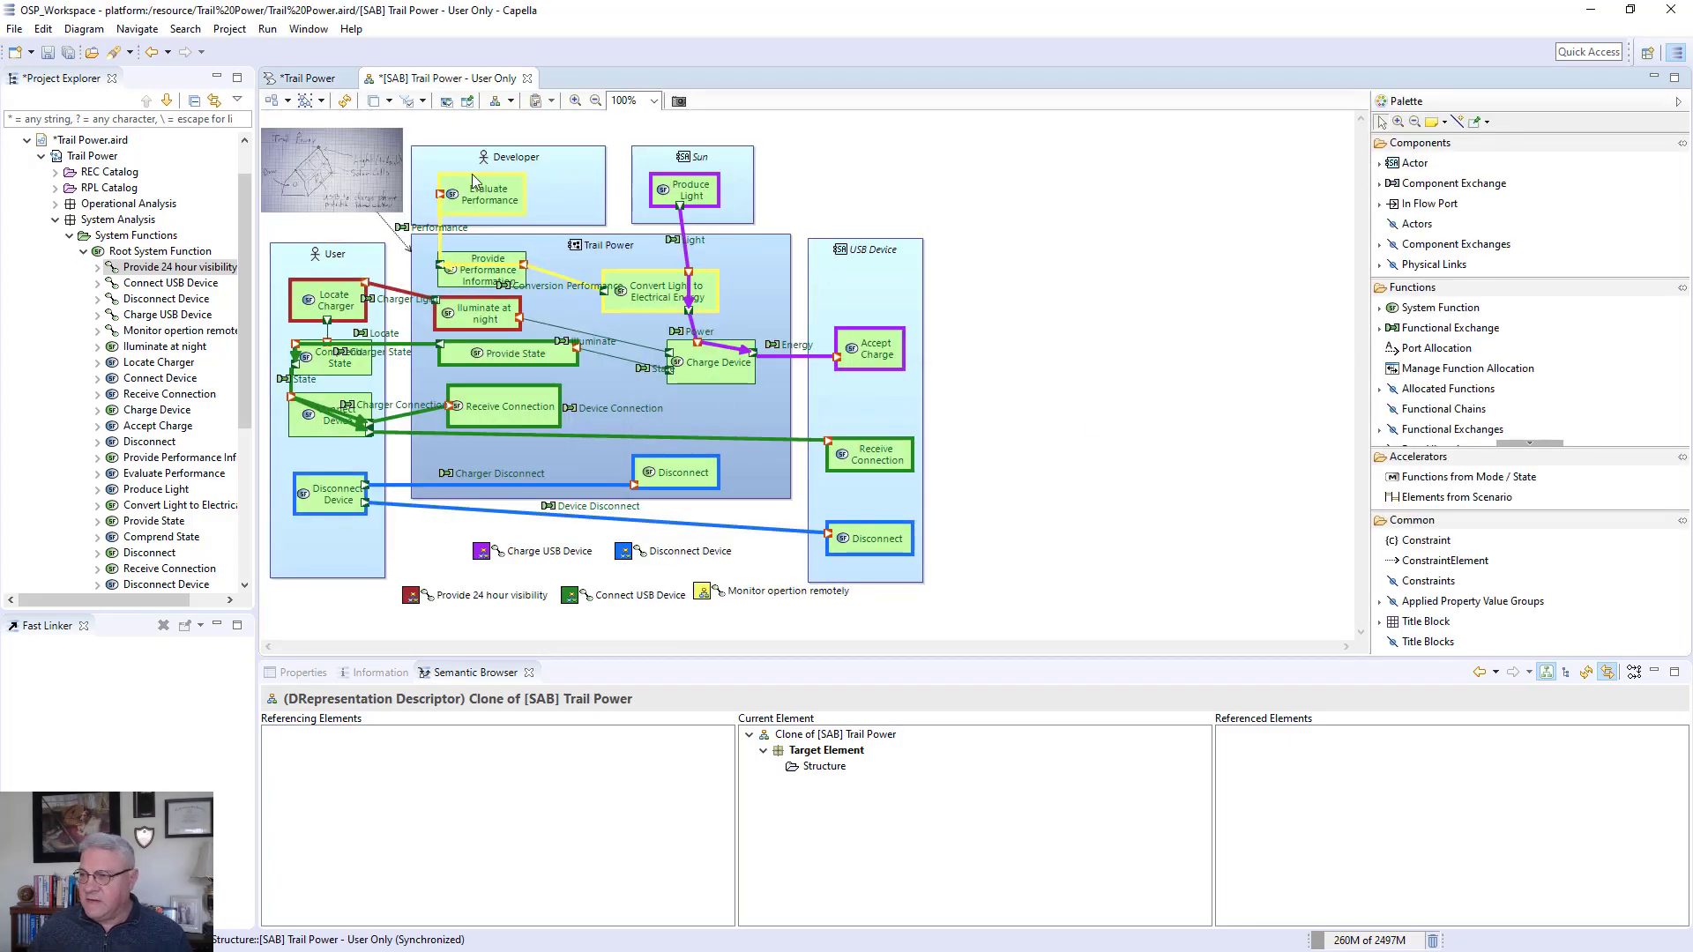
{"action": "left_click", "coordinate": [569, 161]}
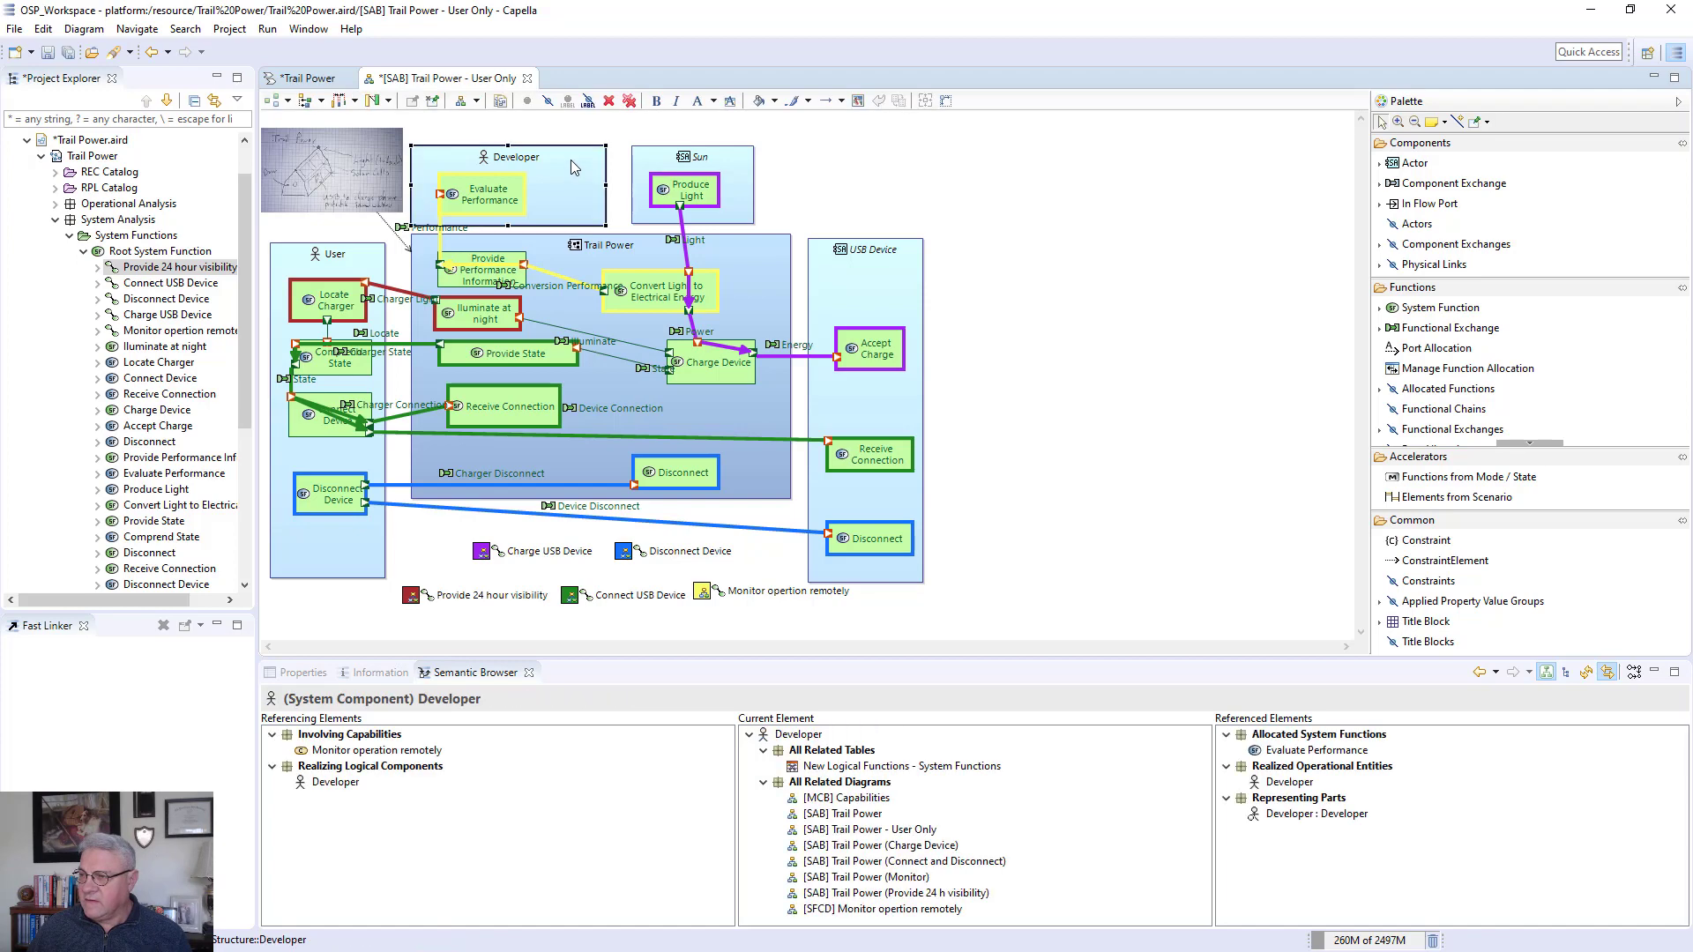
{"action": "left_click", "coordinate": [608, 101]}
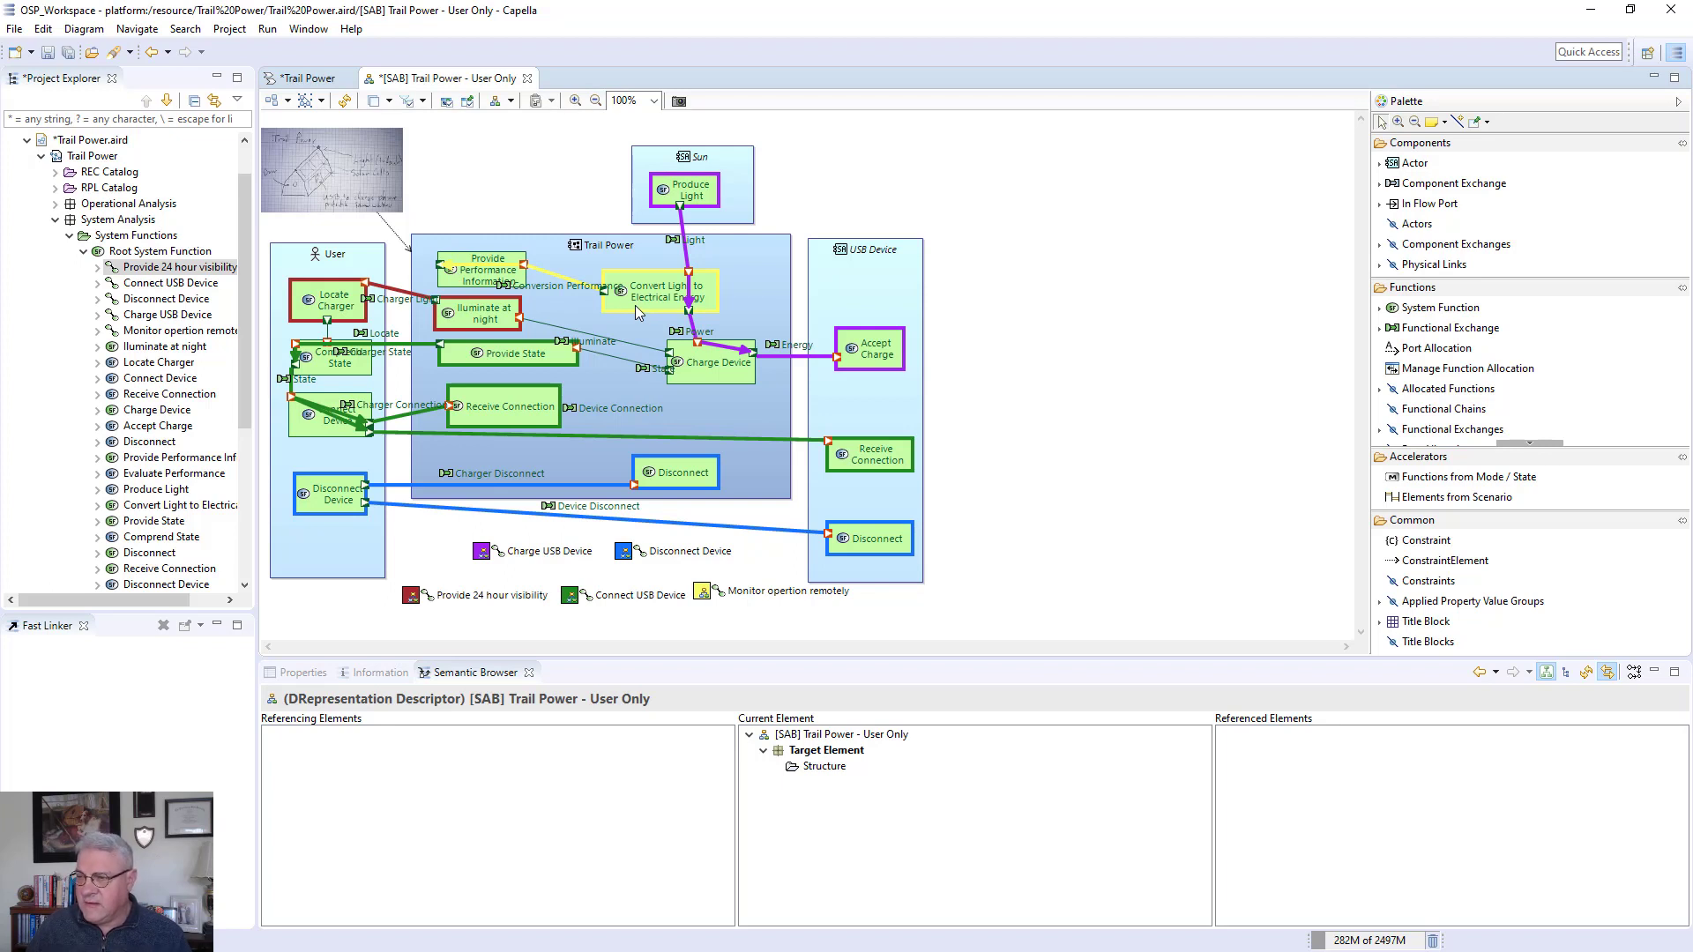
{"action": "left_click", "coordinate": [470, 284]}
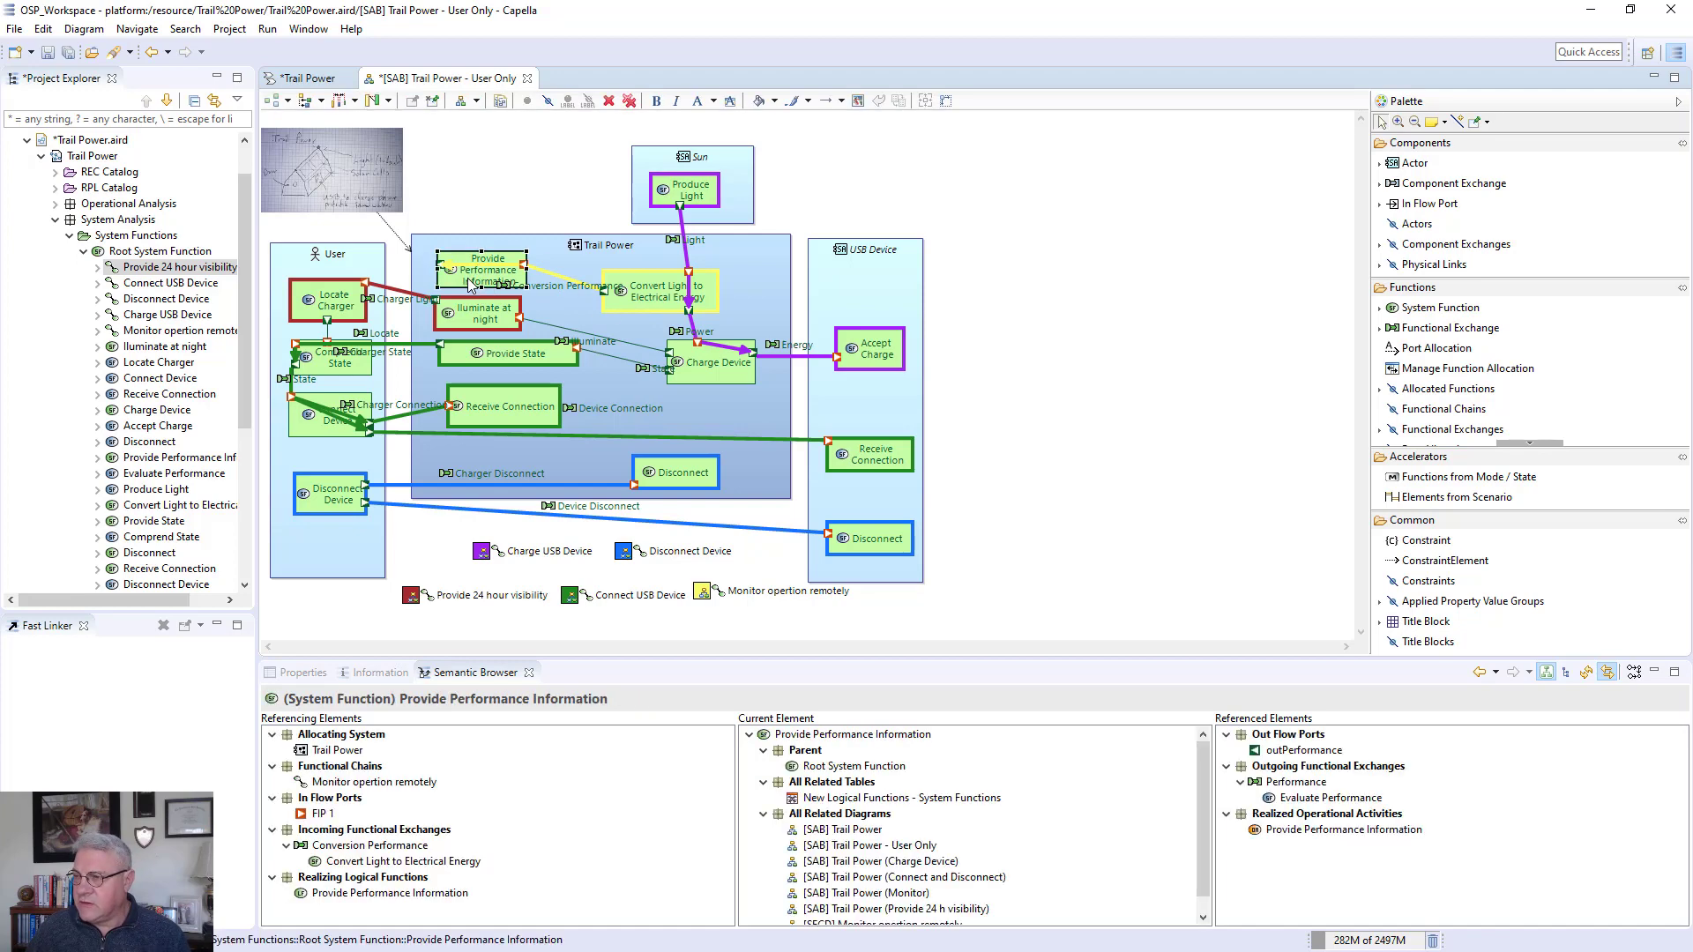
{"action": "left_click", "coordinate": [609, 101]}
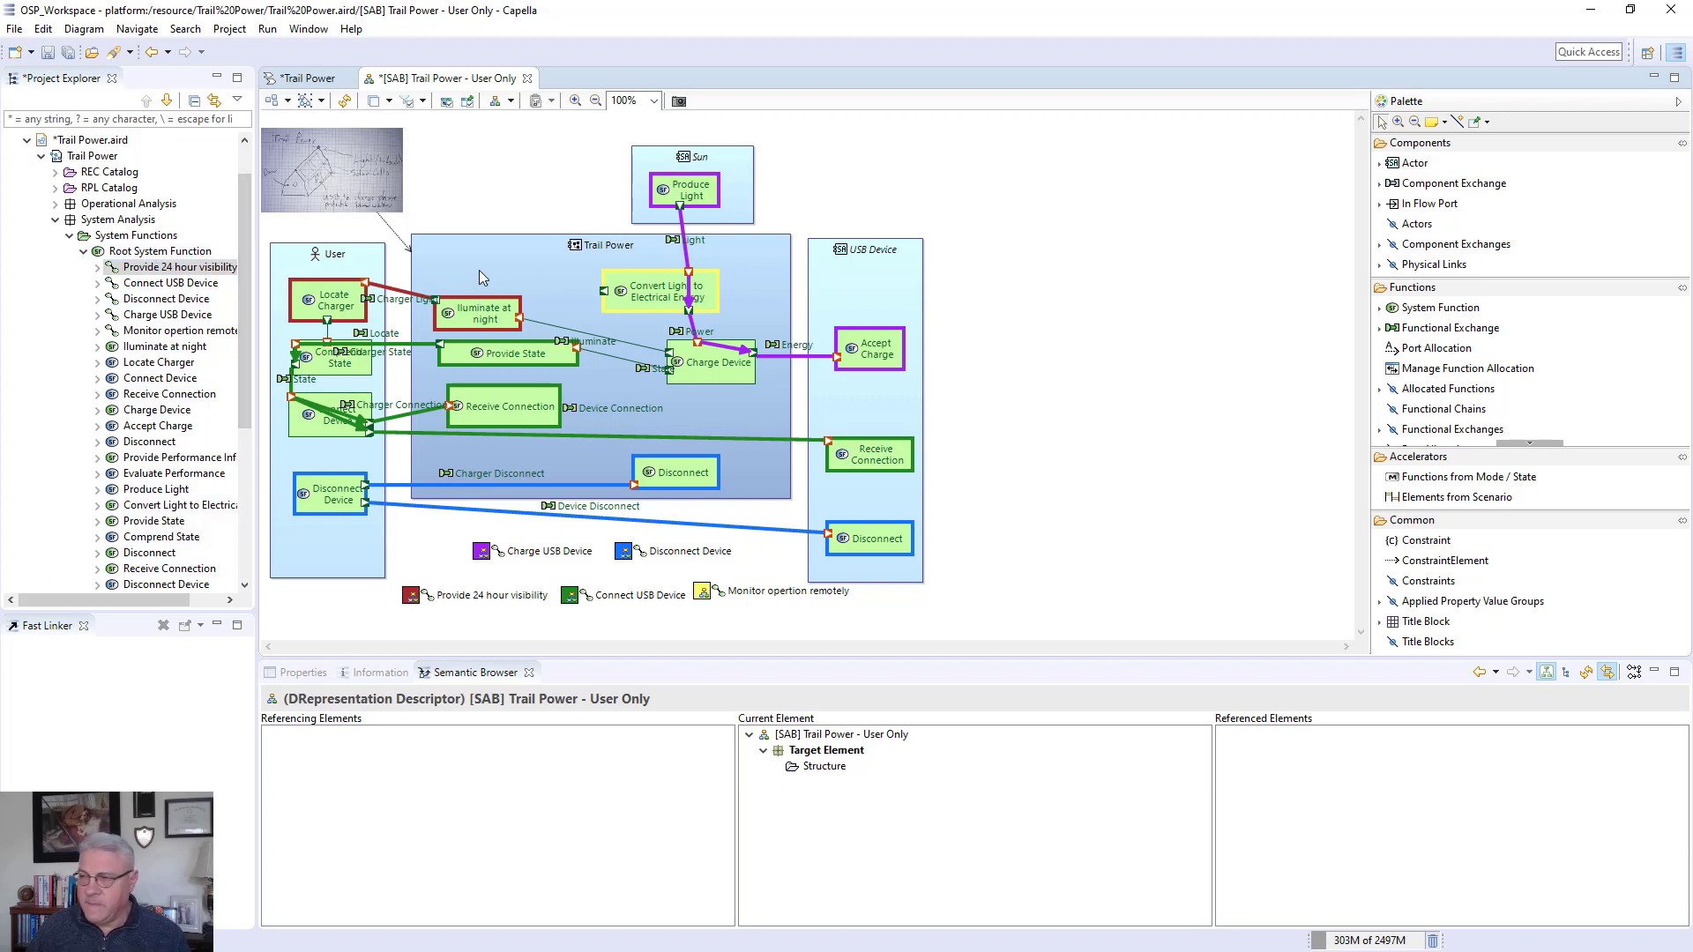
Take the Monitor opertion remotely functional chain out of the chains shown in the User Only diagram and save the project
{"action": "left_click", "coordinate": [642, 301]}
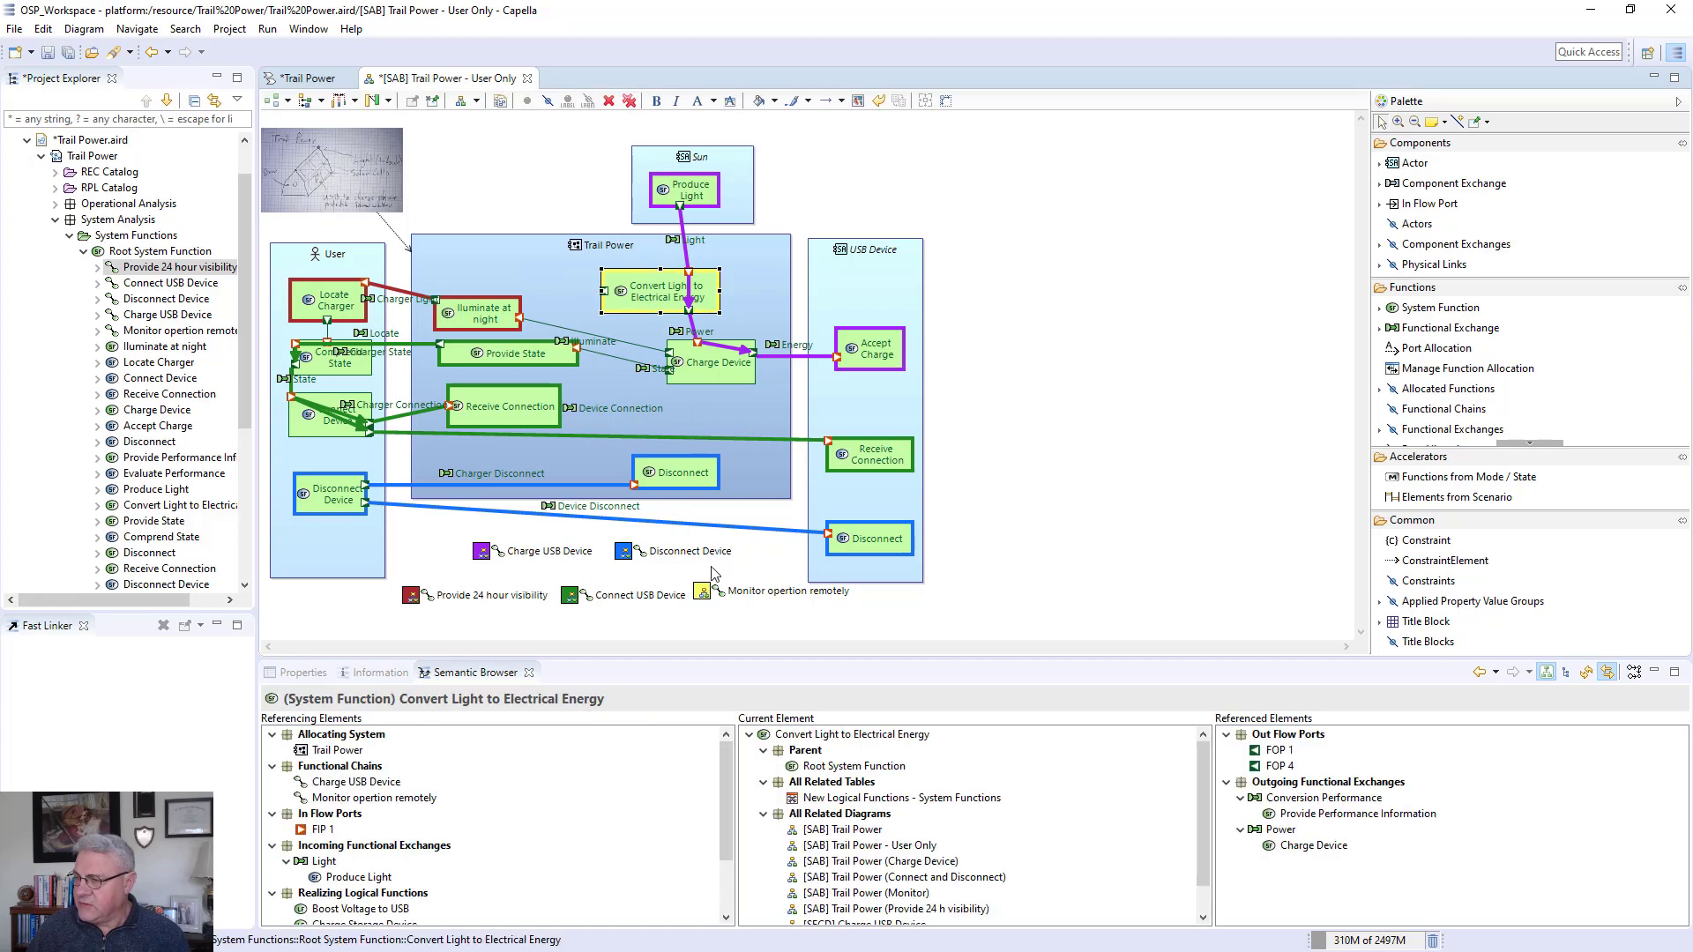
{"action": "left_click", "coordinate": [721, 620]}
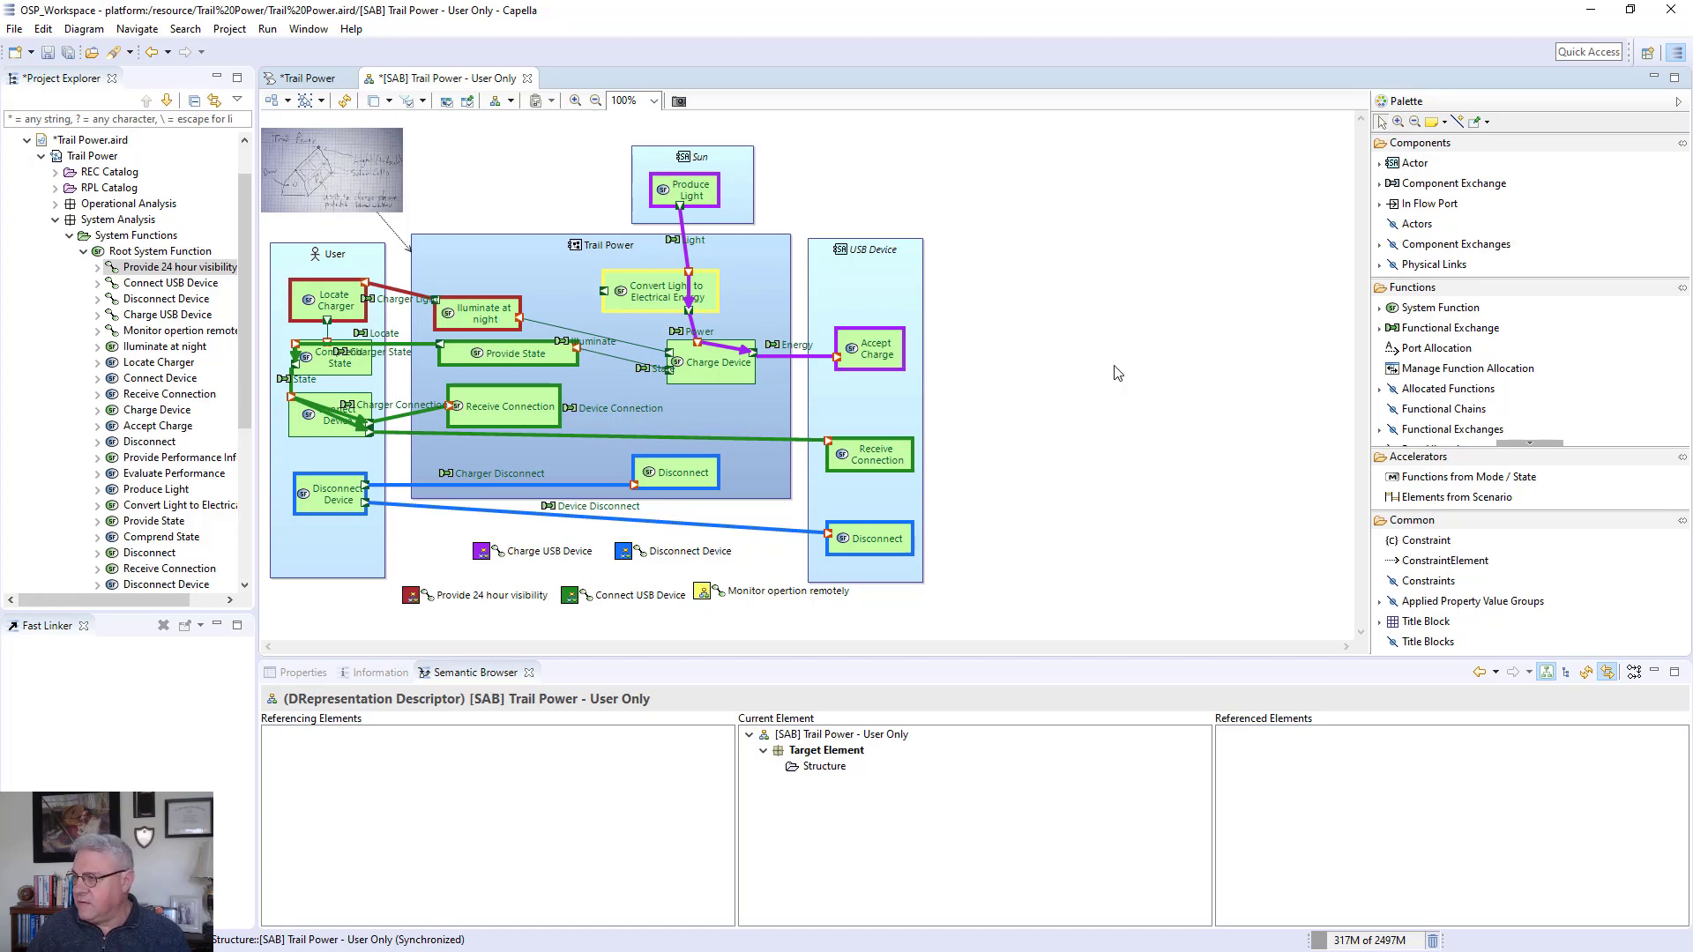
{"action": "left_click", "coordinate": [1443, 408]}
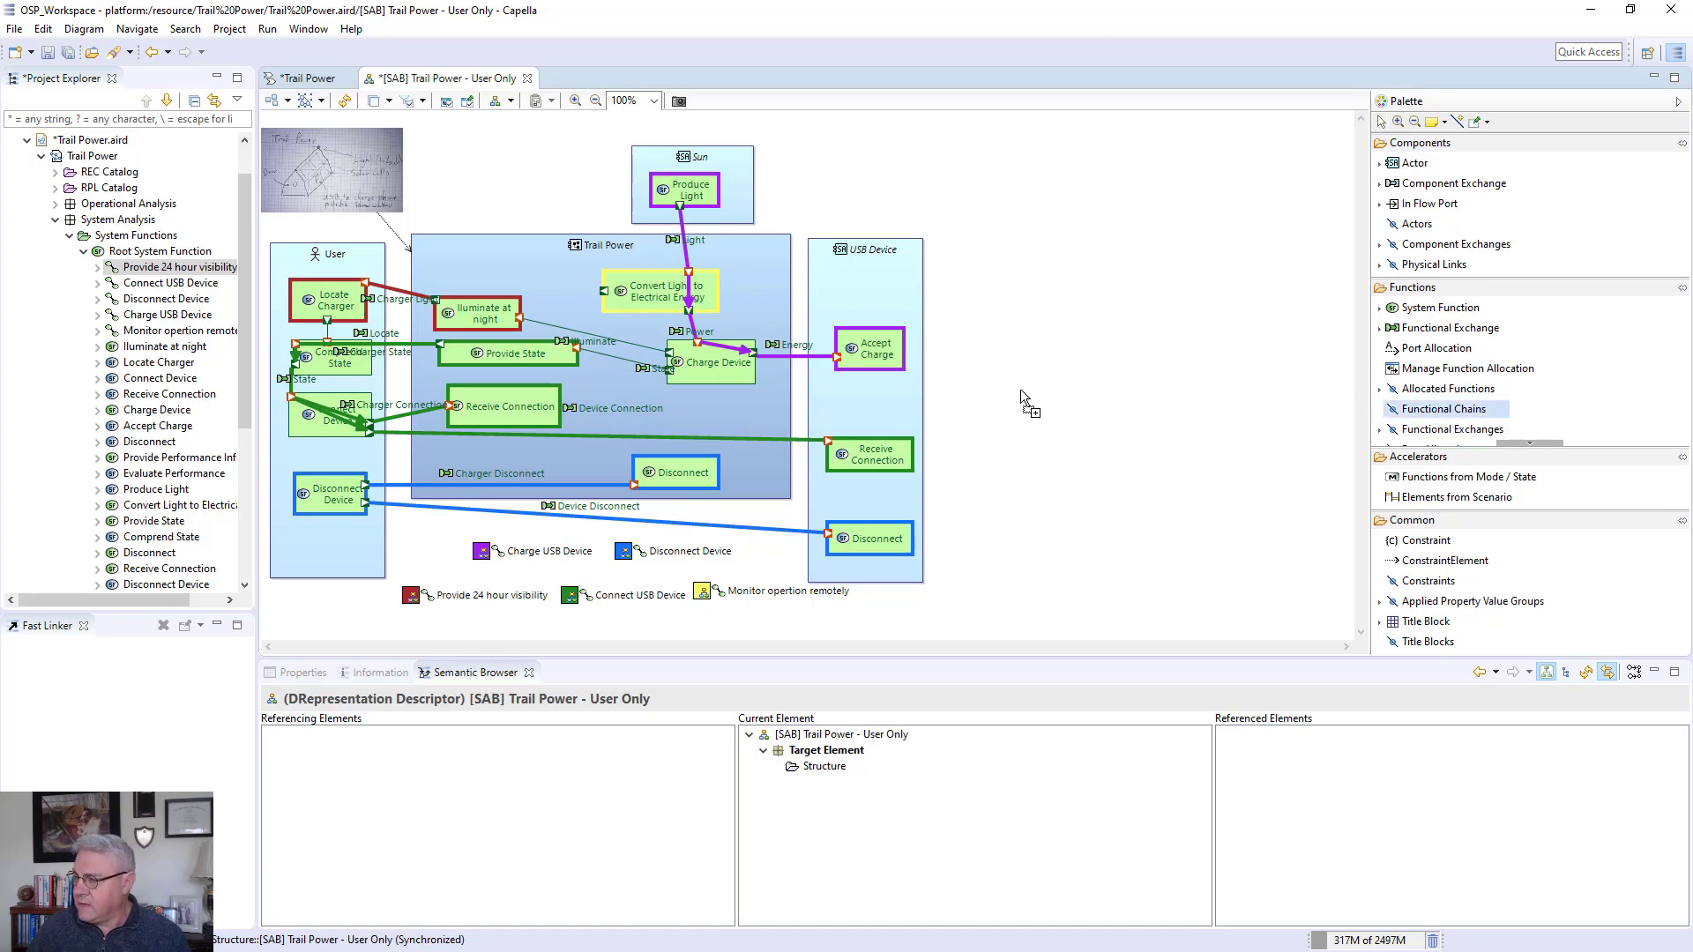
{"action": "left_click", "coordinate": [1021, 391]}
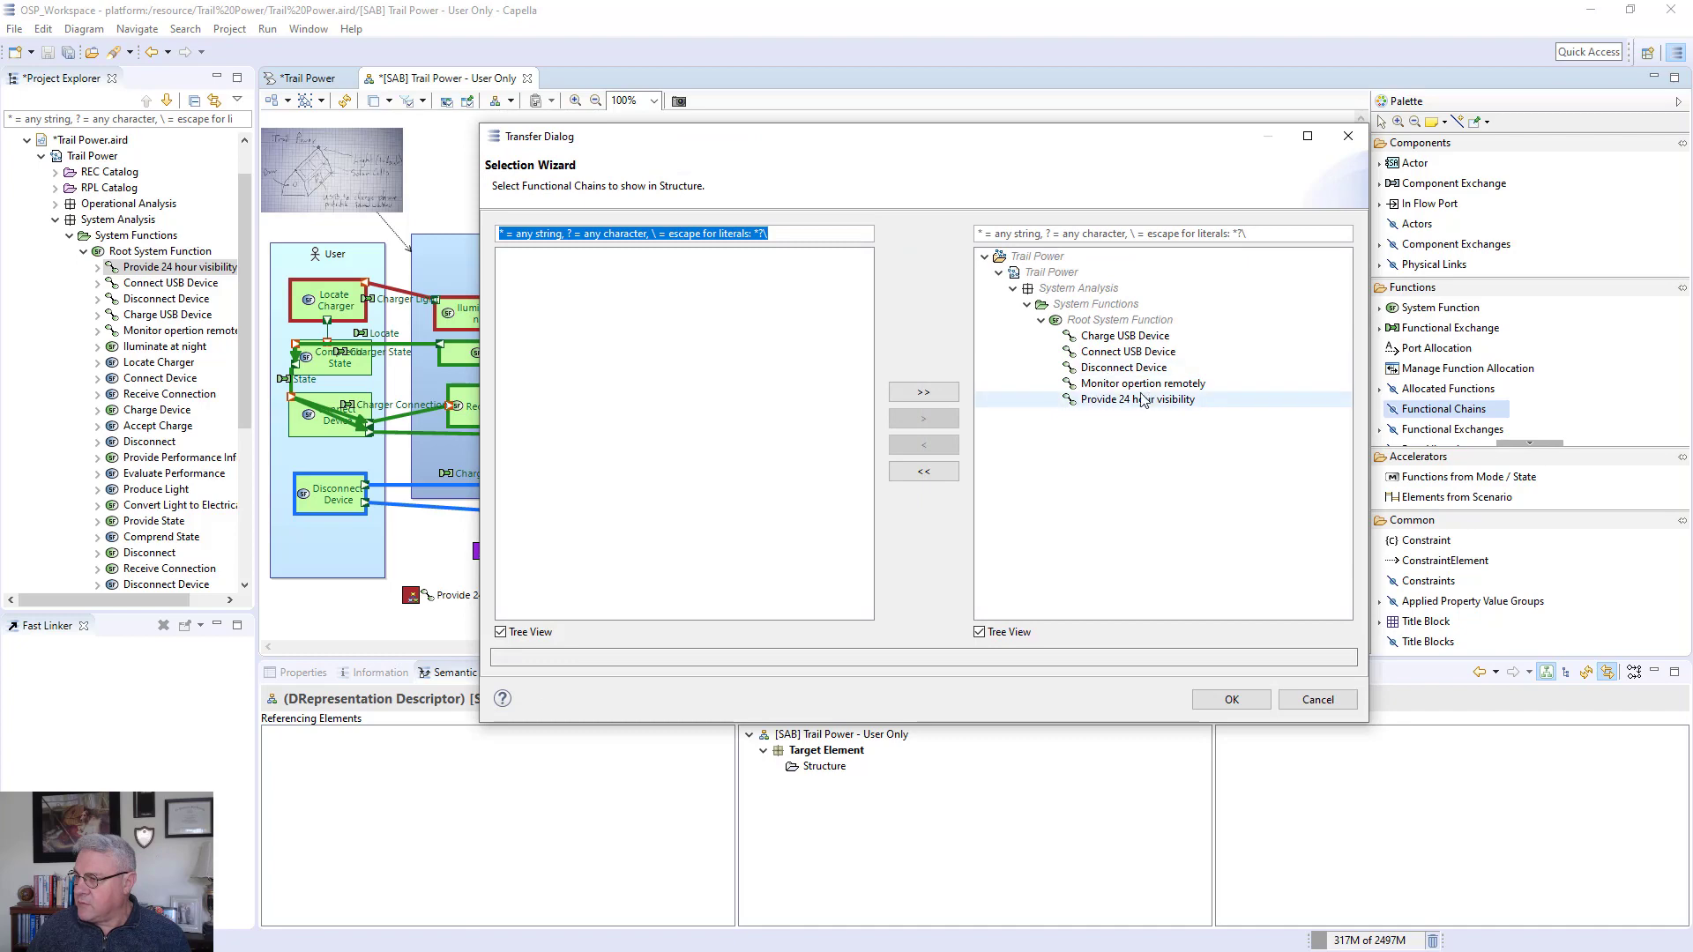
{"action": "left_click", "coordinate": [1086, 384]}
{"action": "left_click", "coordinate": [939, 450]}
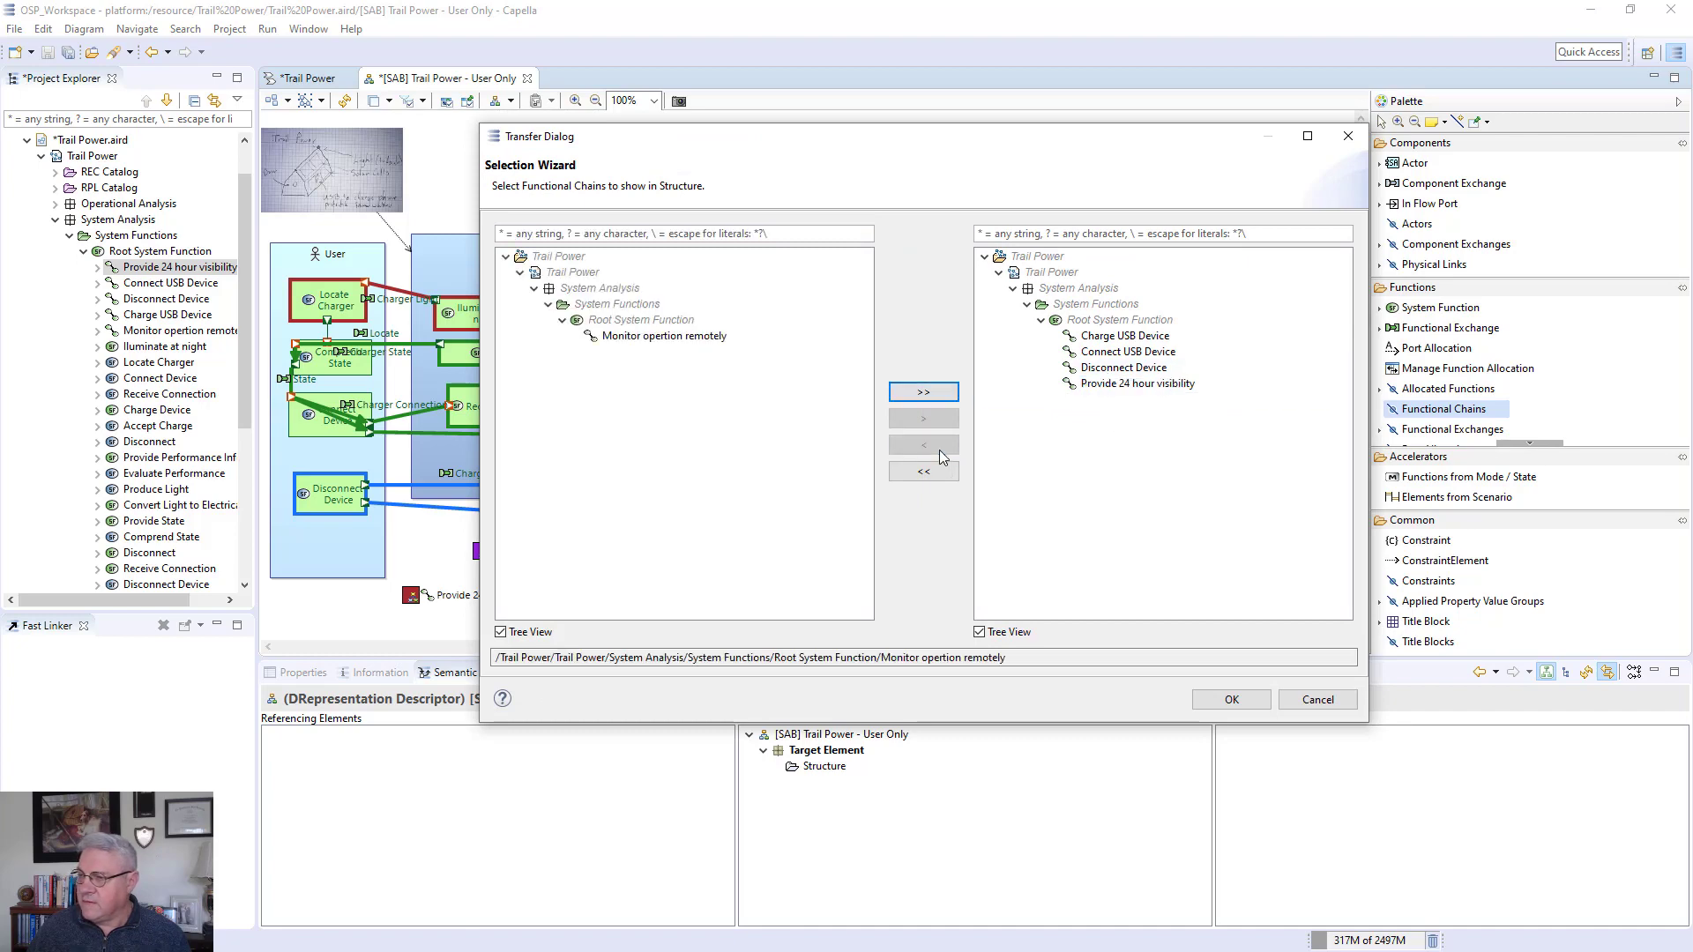
{"action": "left_click", "coordinate": [1230, 699]}
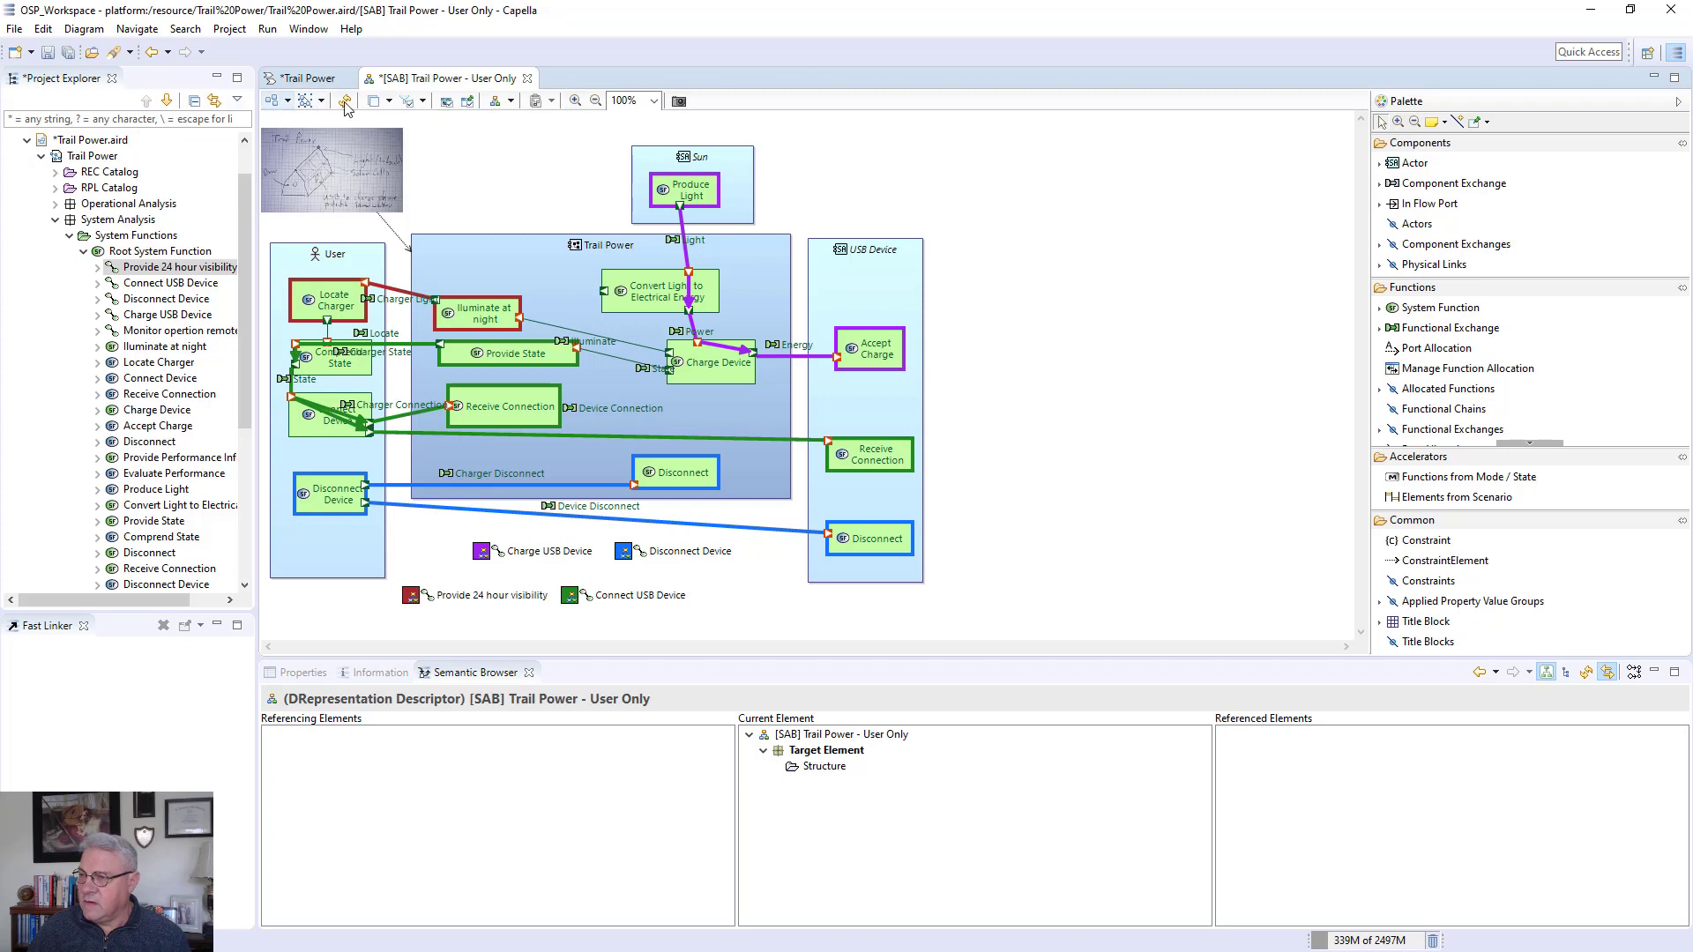
{"action": "left_click", "coordinate": [73, 56]}
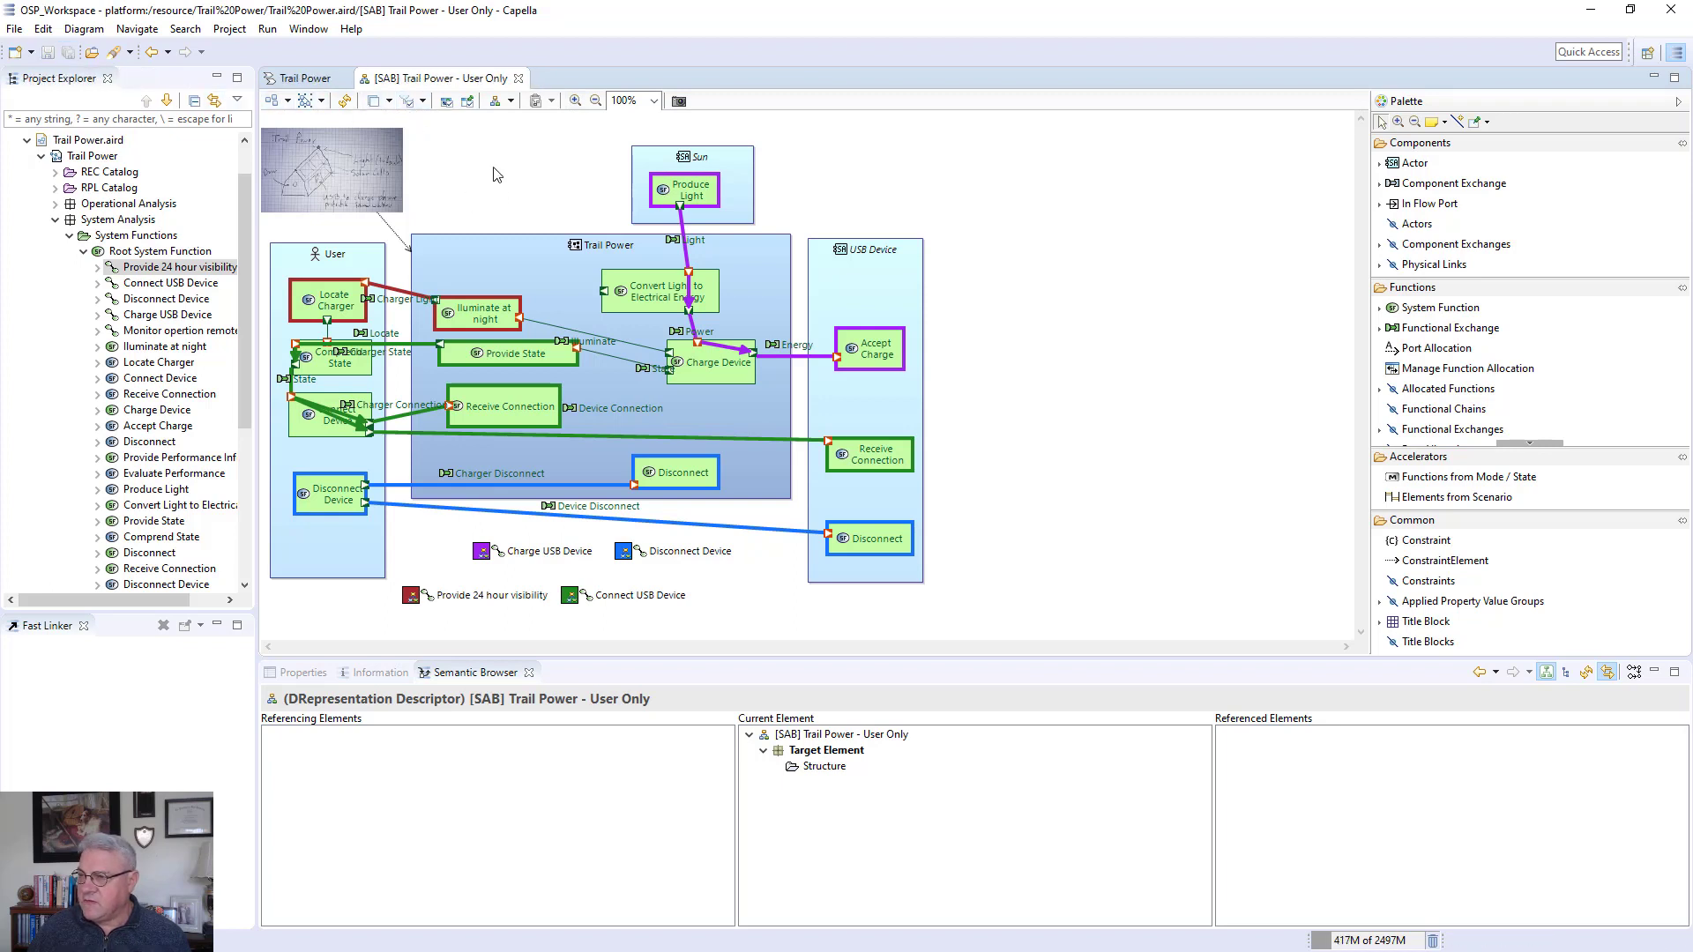
Close the [SAB] Trail Power - User Only diagram and enlarge the details area below the System Analysis overview
{"action": "left_click", "coordinate": [518, 78]}
{"action": "left_click", "coordinate": [1232, 370]}
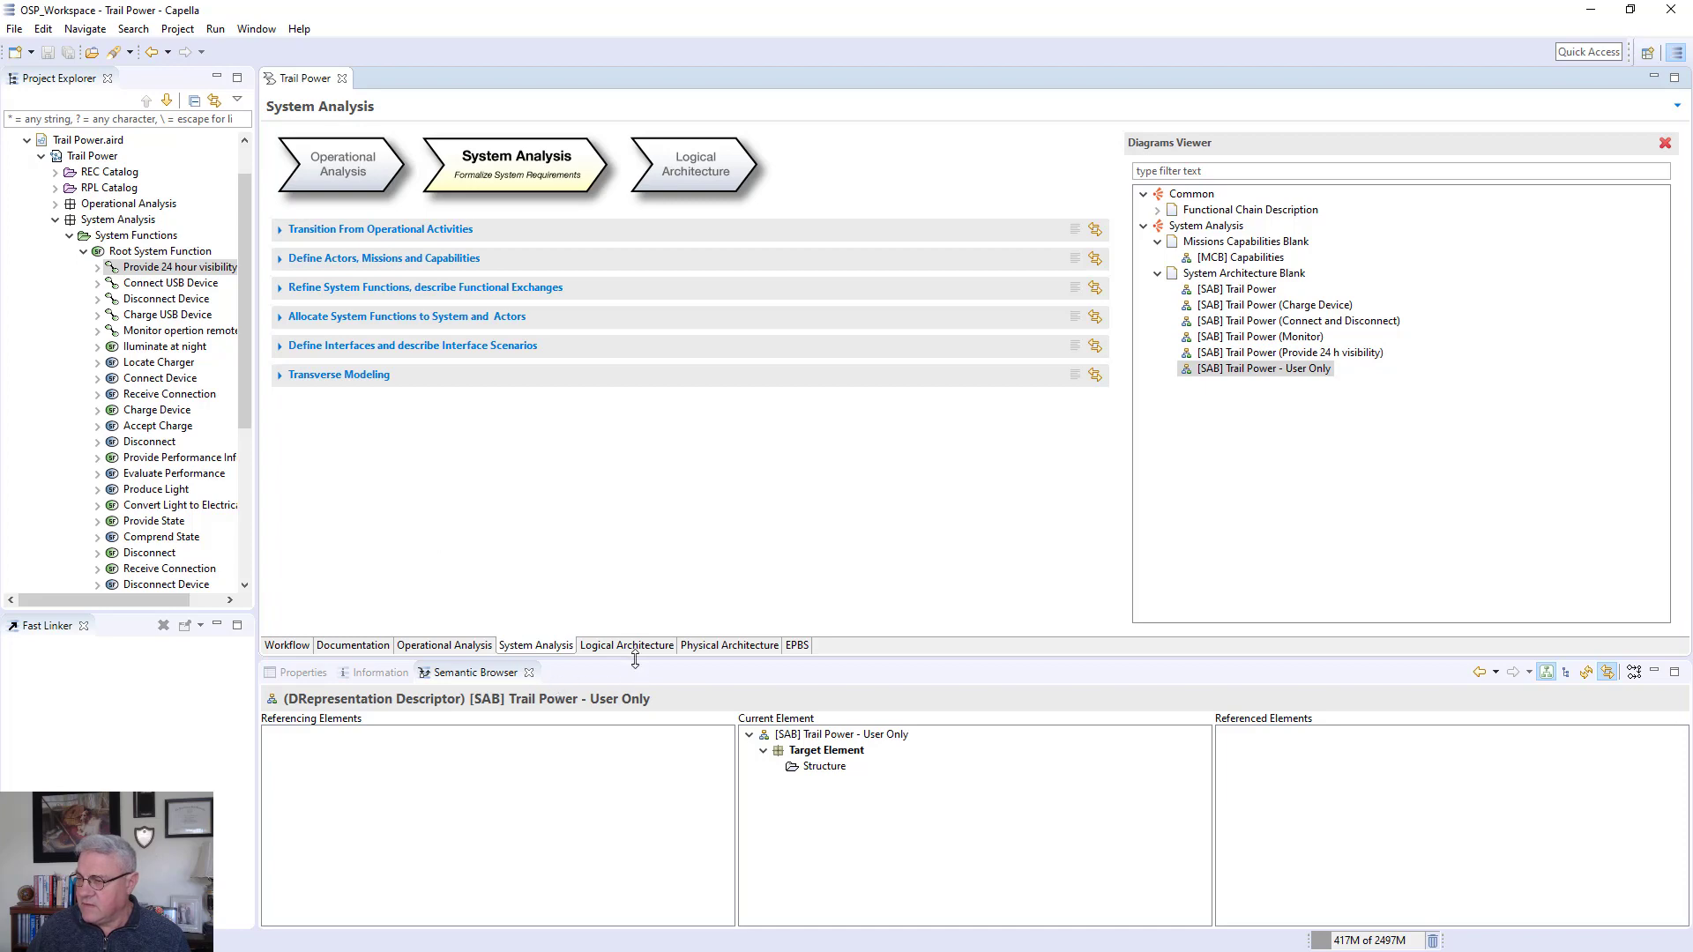
{"action": "left_click_drag", "start_coordinate": [603, 537], "coordinate": [603, 535]}
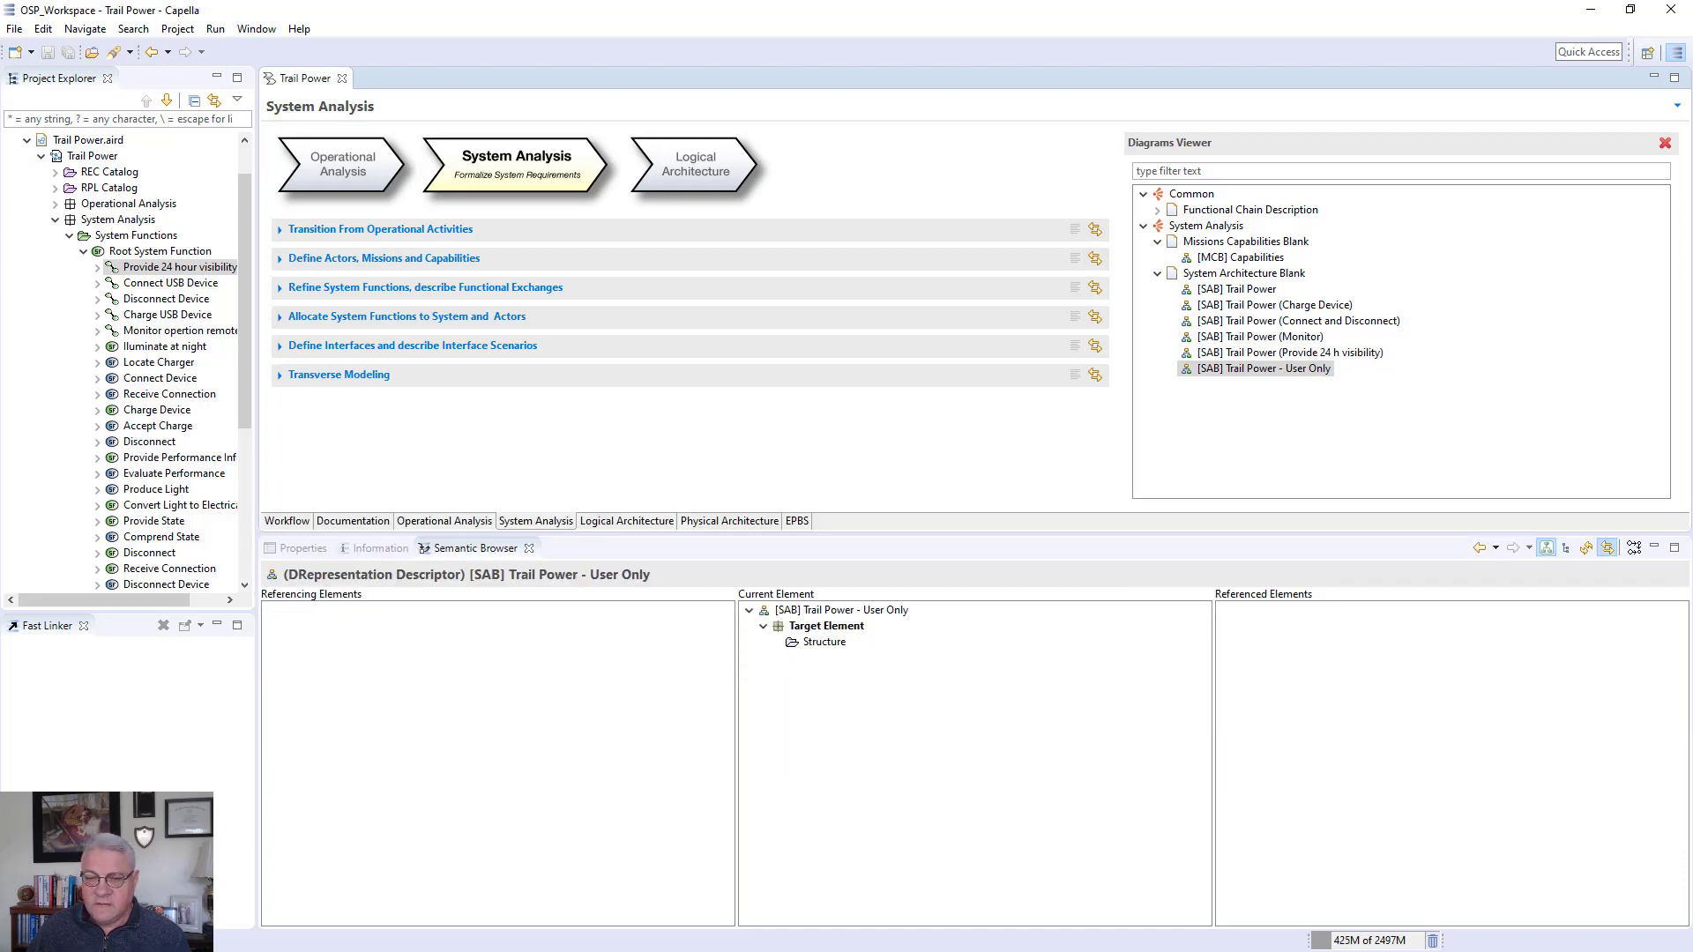